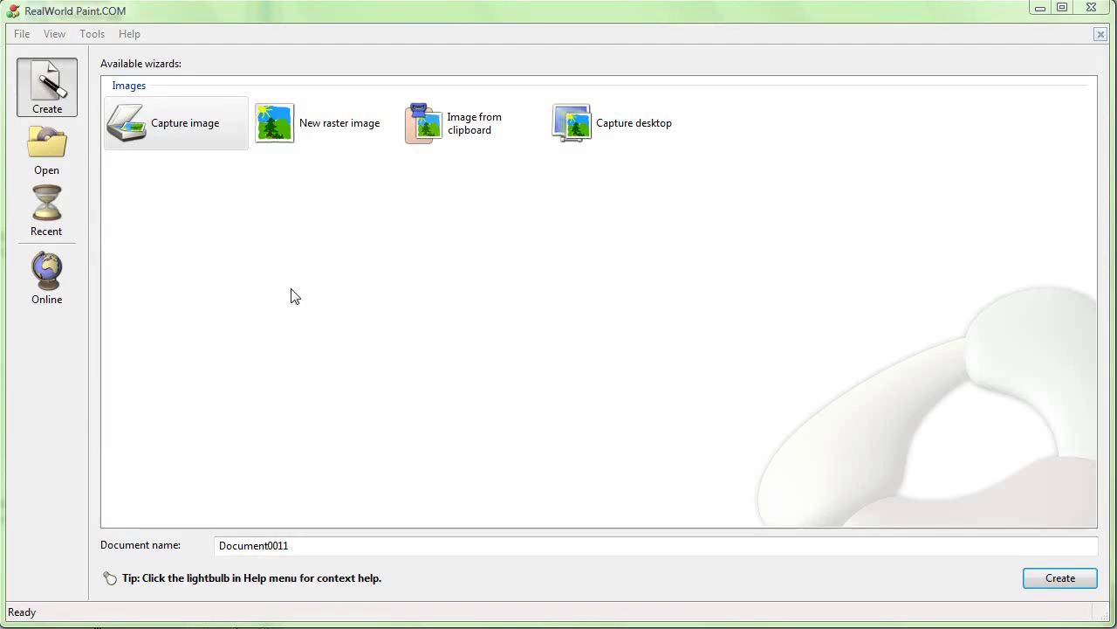
Create a new 512 × 512 transparent raster image, Document0011.
{"action": "left_click", "coordinate": [304, 130]}
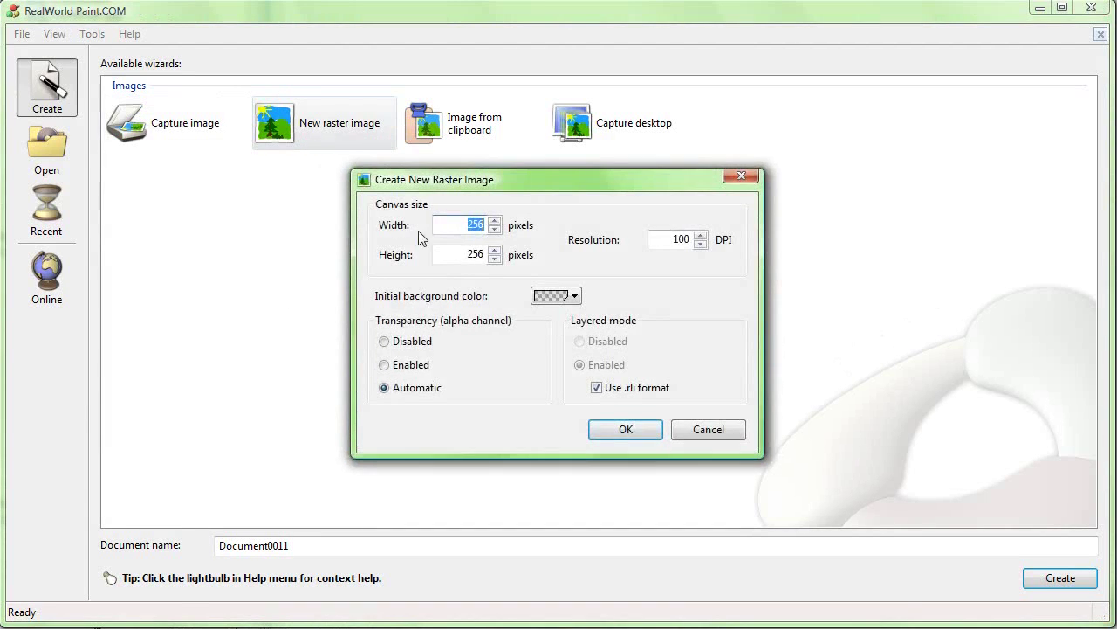
{"action": "double_click", "coordinate": [461, 257]}
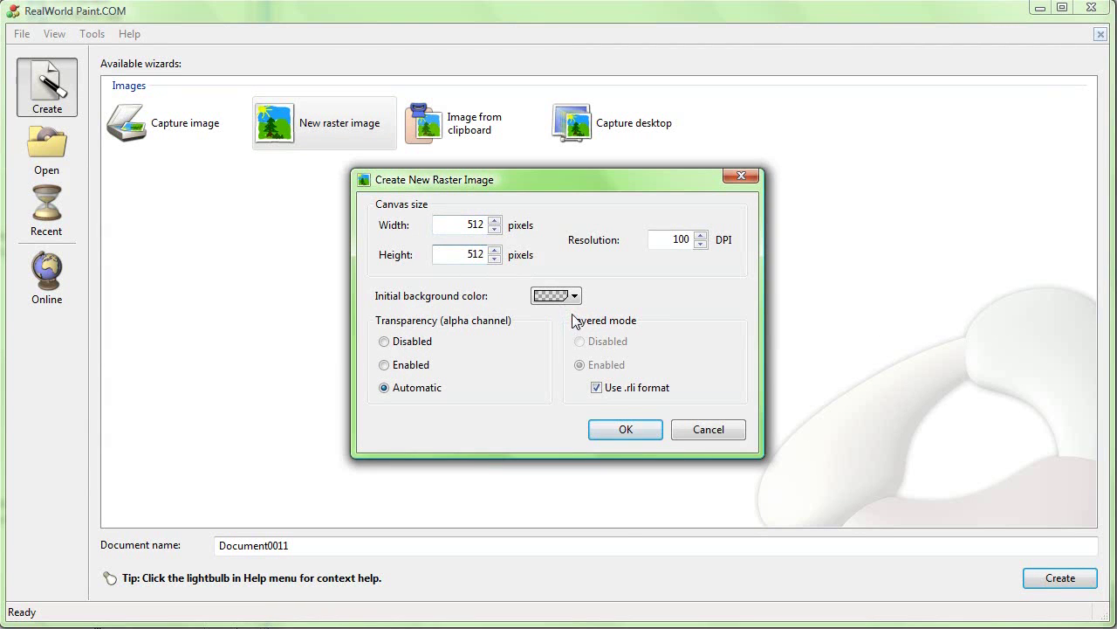
{"action": "left_click", "coordinate": [622, 439]}
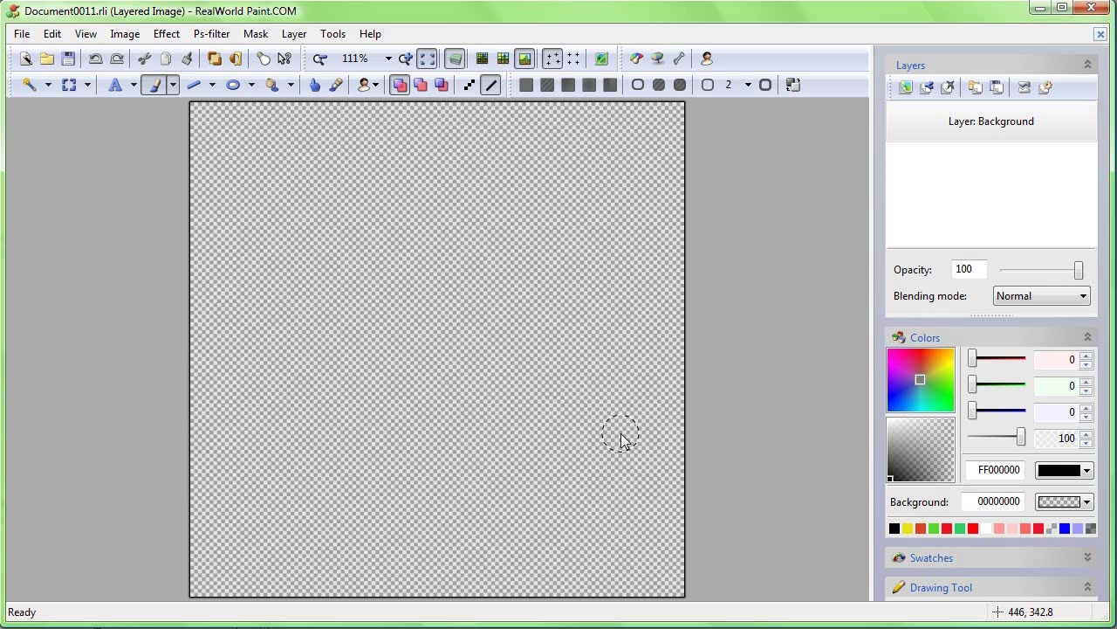
Draw a solid red rectangle on the canvas with the Rectangle tool.
{"action": "left_click", "coordinate": [252, 85]}
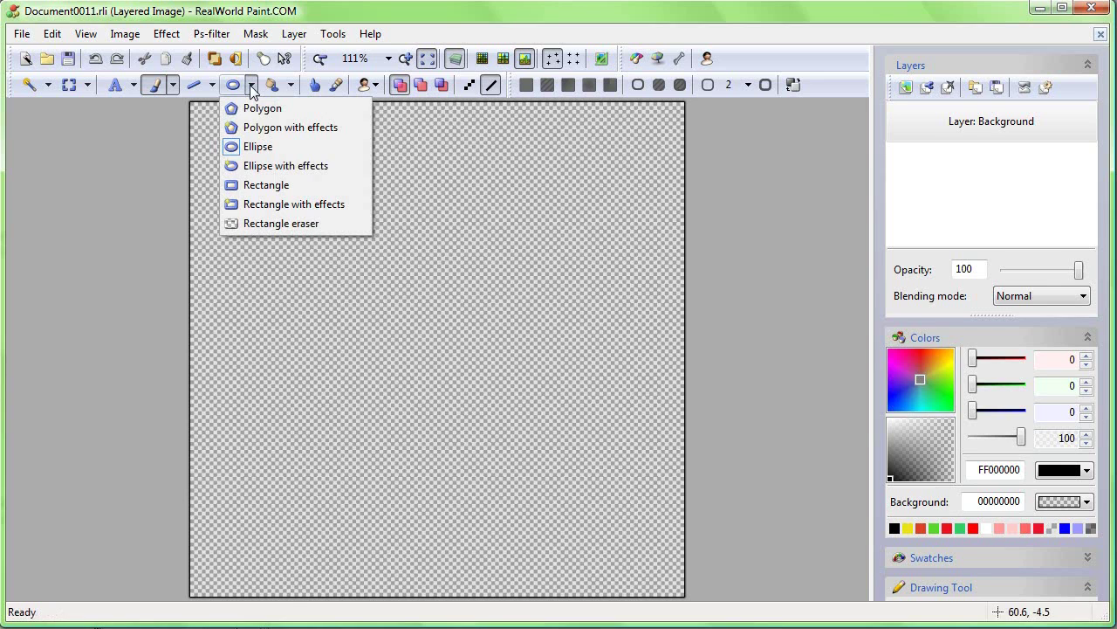
{"action": "left_click", "coordinate": [266, 185]}
{"action": "left_click", "coordinate": [947, 429]}
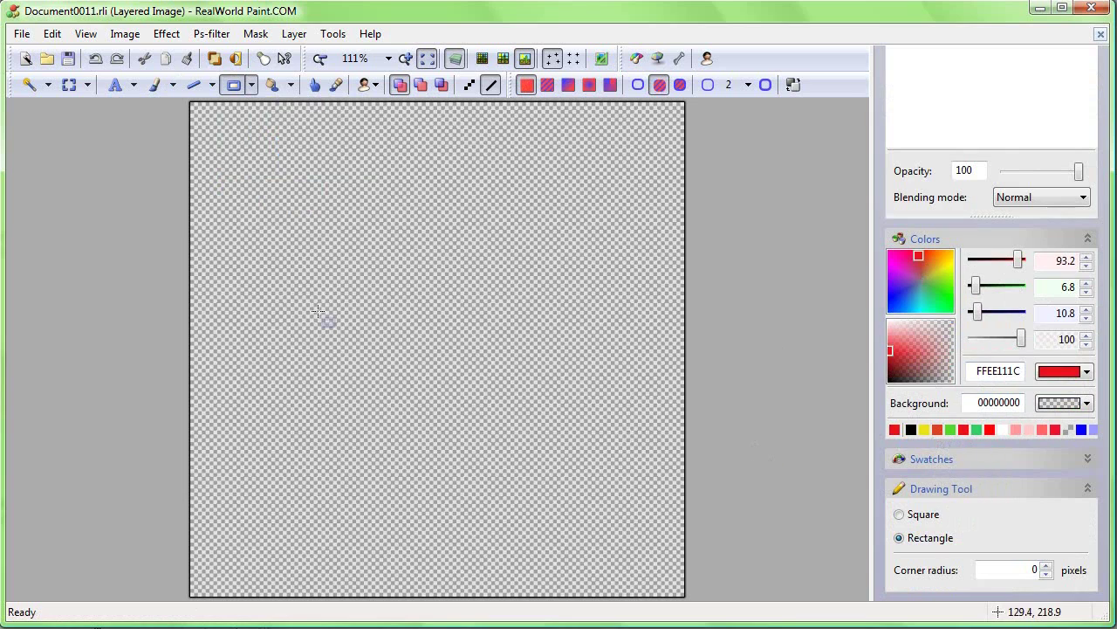
{"action": "mouse_move", "coordinate": [293, 264]}
{"action": "left_mouse_down"}
{"action": "mouse_move", "coordinate": [354, 390]}
{"action": "mouse_move", "coordinate": [470, 491]}
{"action": "left_mouse_up"}
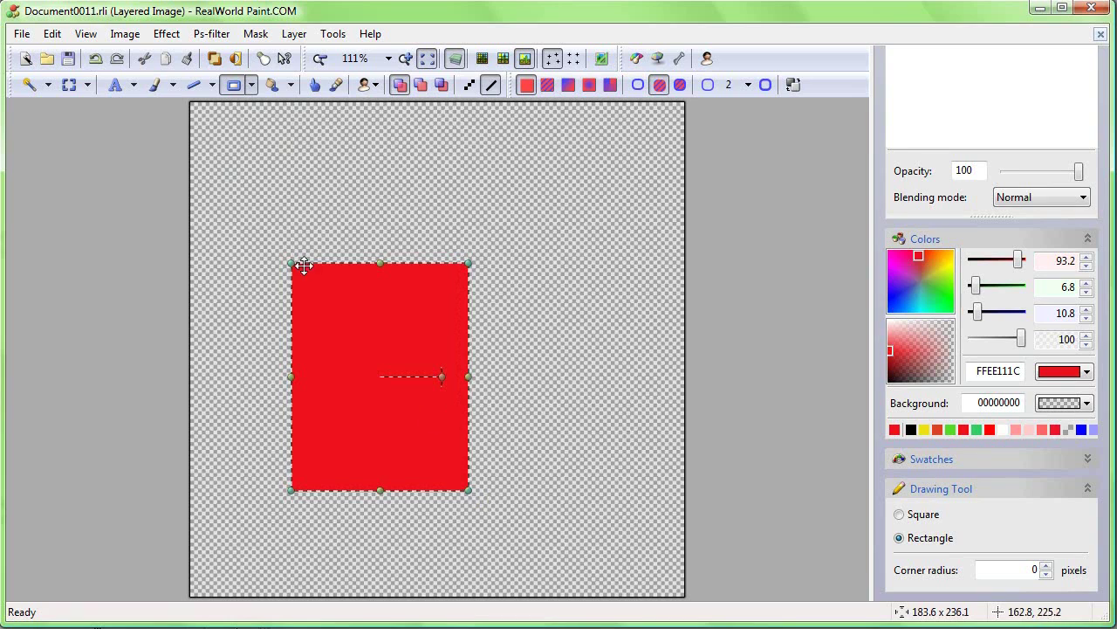
Draw a red triangle roof above the rectangle with the Polygon tool.
{"action": "left_click", "coordinate": [251, 84]}
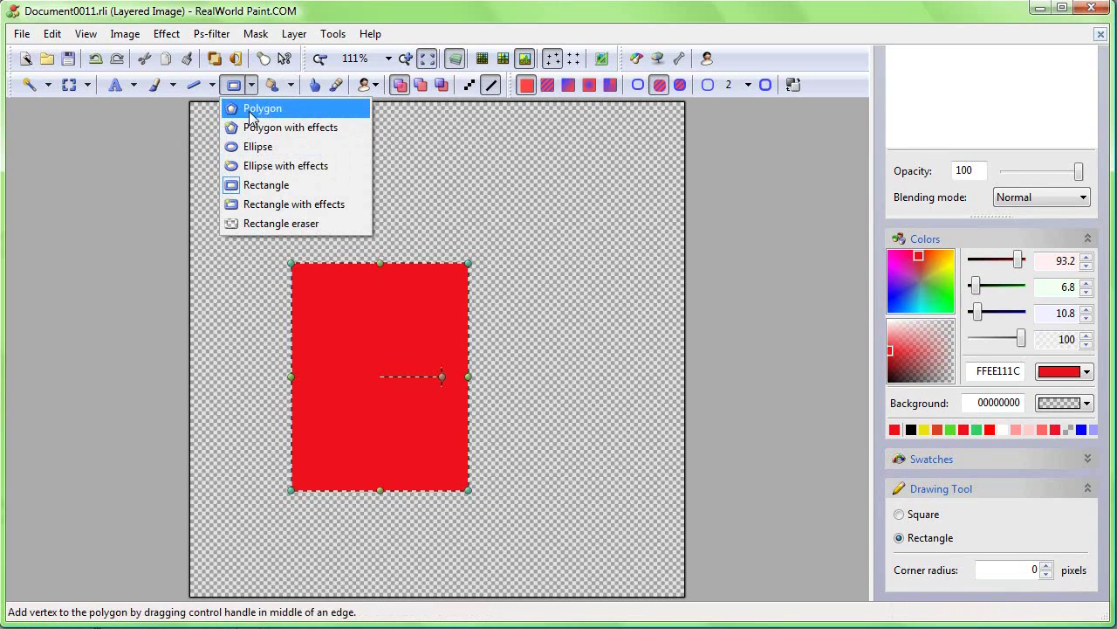
{"action": "left_click", "coordinate": [258, 108]}
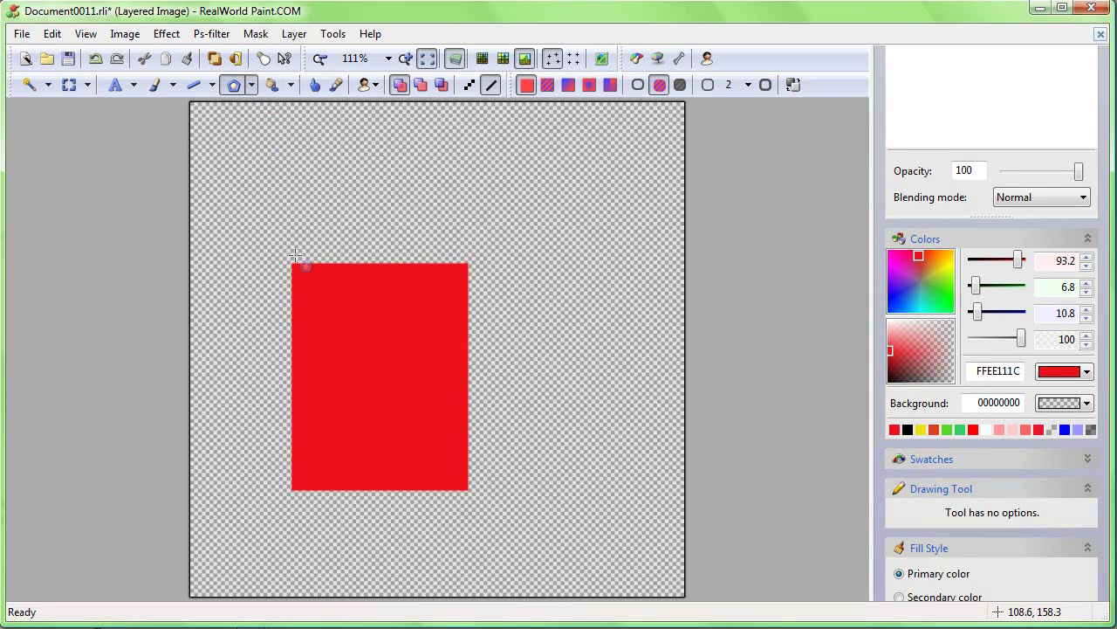
{"action": "left_click_drag", "start_coordinate": [291, 253], "coordinate": [381, 102]}
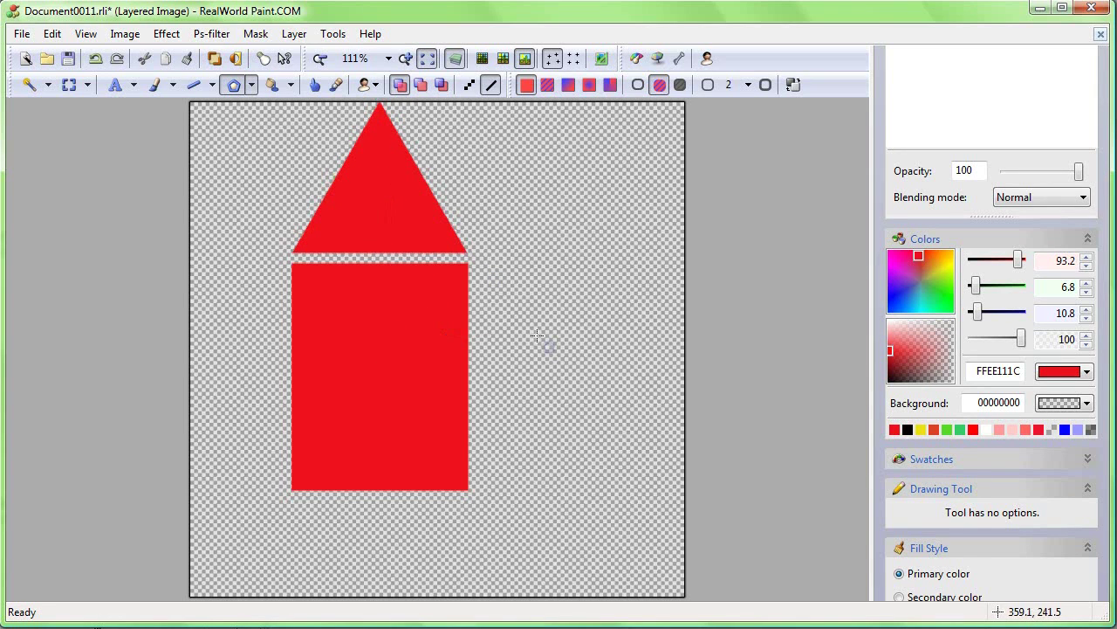
Move the house slightly left and down on the canvas.
{"action": "left_click", "coordinate": [88, 85]}
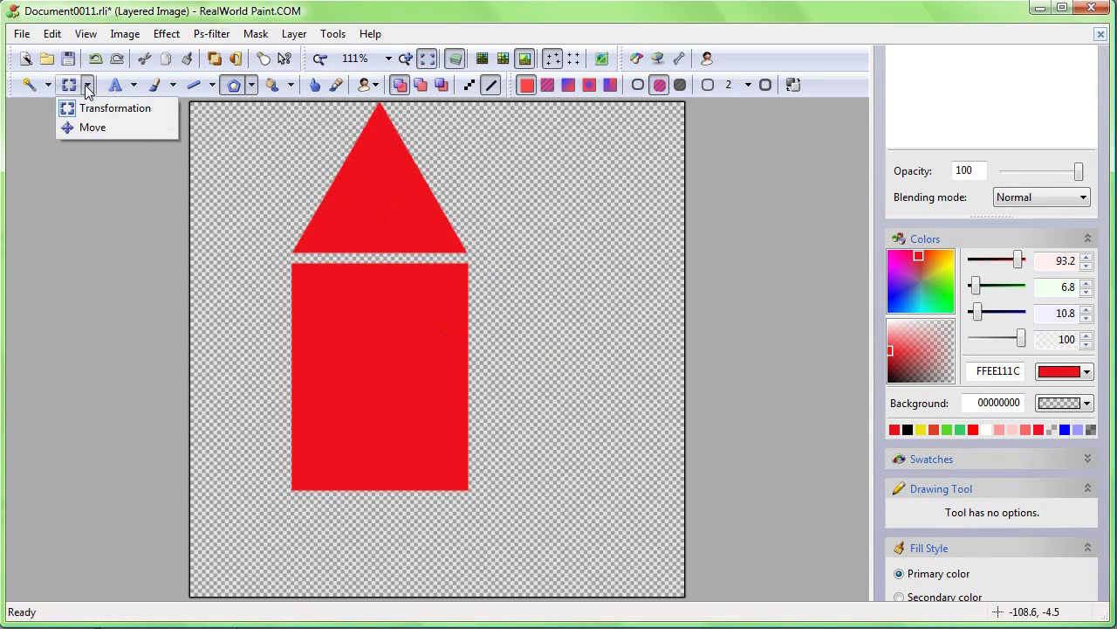
{"action": "left_click", "coordinate": [93, 128]}
{"action": "left_click_drag", "start_coordinate": [379, 302], "coordinate": [351, 315]}
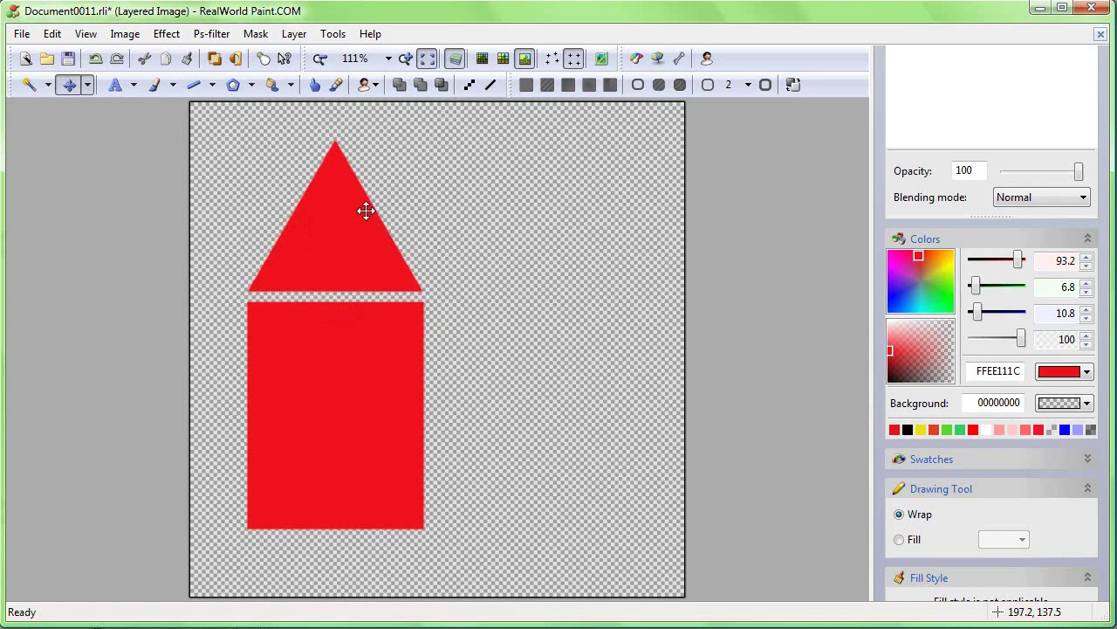
Draw a tall red ellipse to the right of the house as the tree crown.
{"action": "left_click", "coordinate": [252, 85]}
{"action": "left_click", "coordinate": [278, 149]}
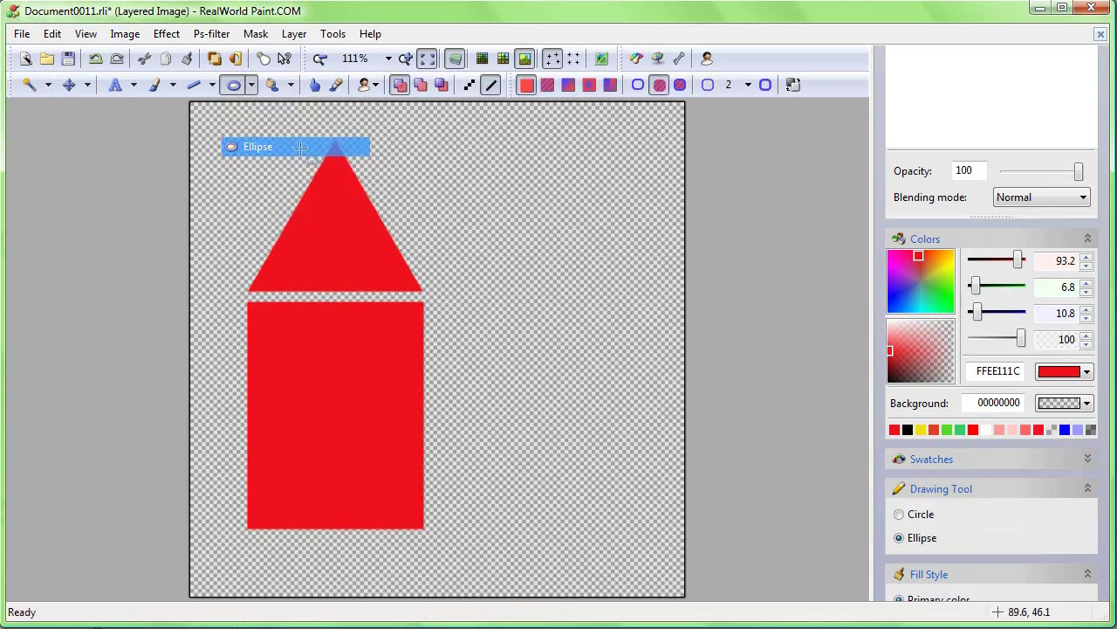
{"action": "left_click_drag", "start_coordinate": [522, 149], "coordinate": [655, 421]}
{"action": "left_click_drag", "start_coordinate": [584, 296], "coordinate": [581, 322]}
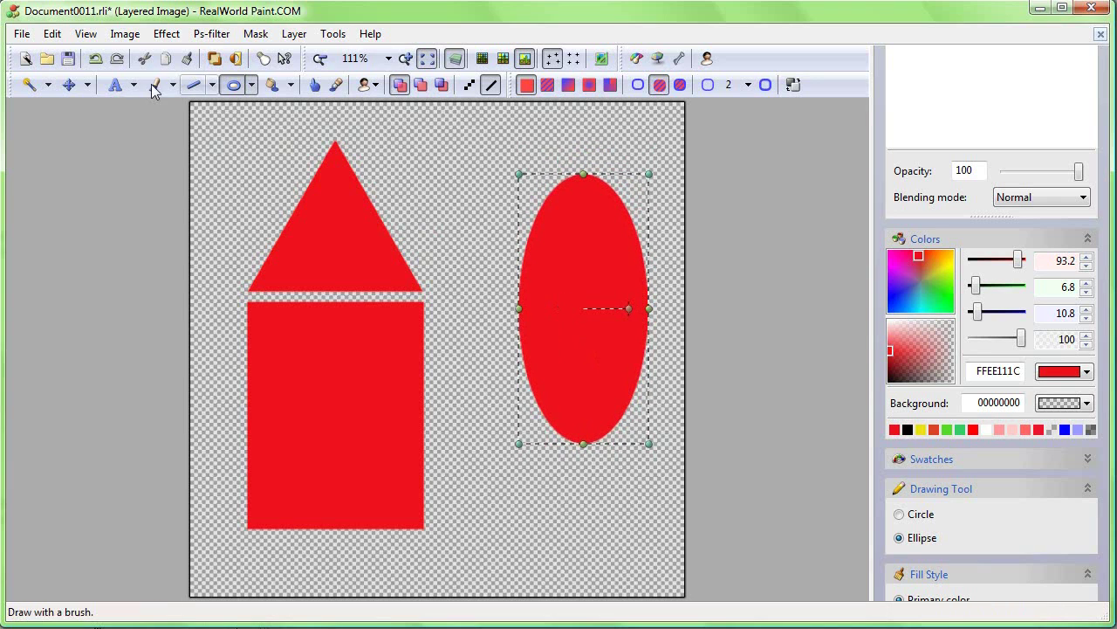
Draw a narrow red rectangle trunk below the ellipse.
{"action": "left_click", "coordinate": [251, 84]}
{"action": "left_click", "coordinate": [266, 184]}
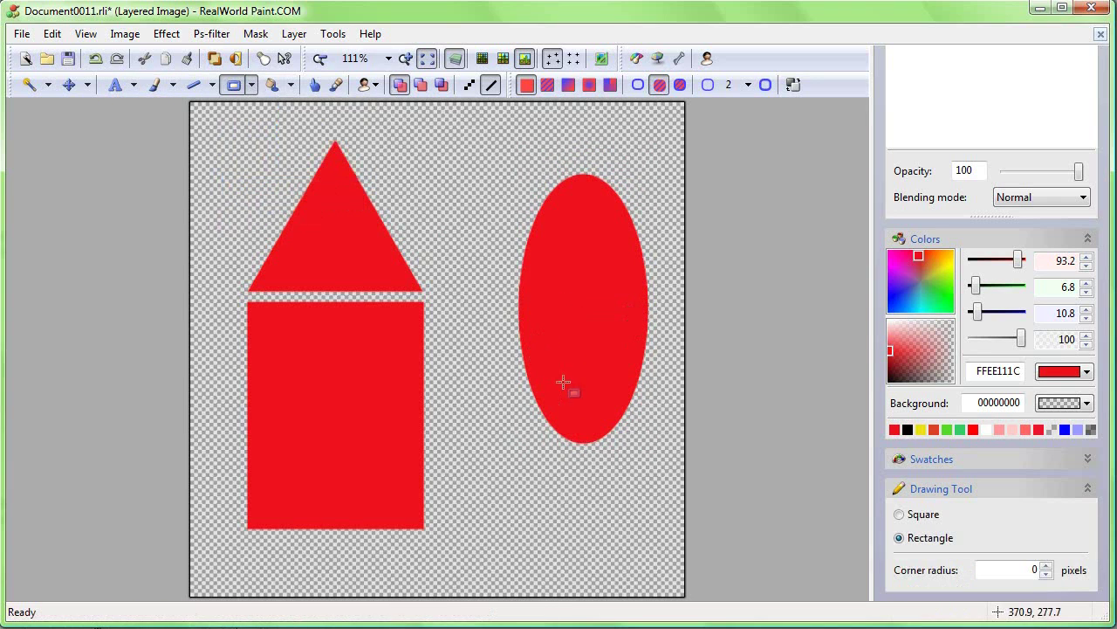
{"action": "left_click_drag", "start_coordinate": [566, 384], "coordinate": [602, 527]}
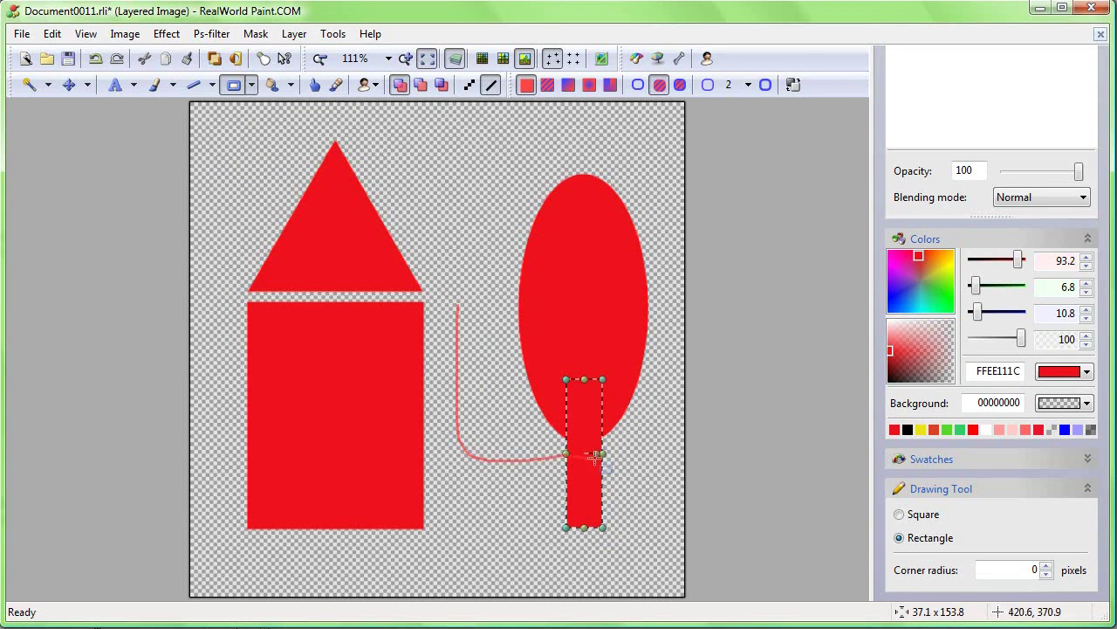
{"action": "key", "text": "Return"}
Erase a doorway from the house's base with the Rectangle eraser and expand the Layers panel.
{"action": "left_click", "coordinate": [251, 85]}
{"action": "left_click", "coordinate": [270, 223]}
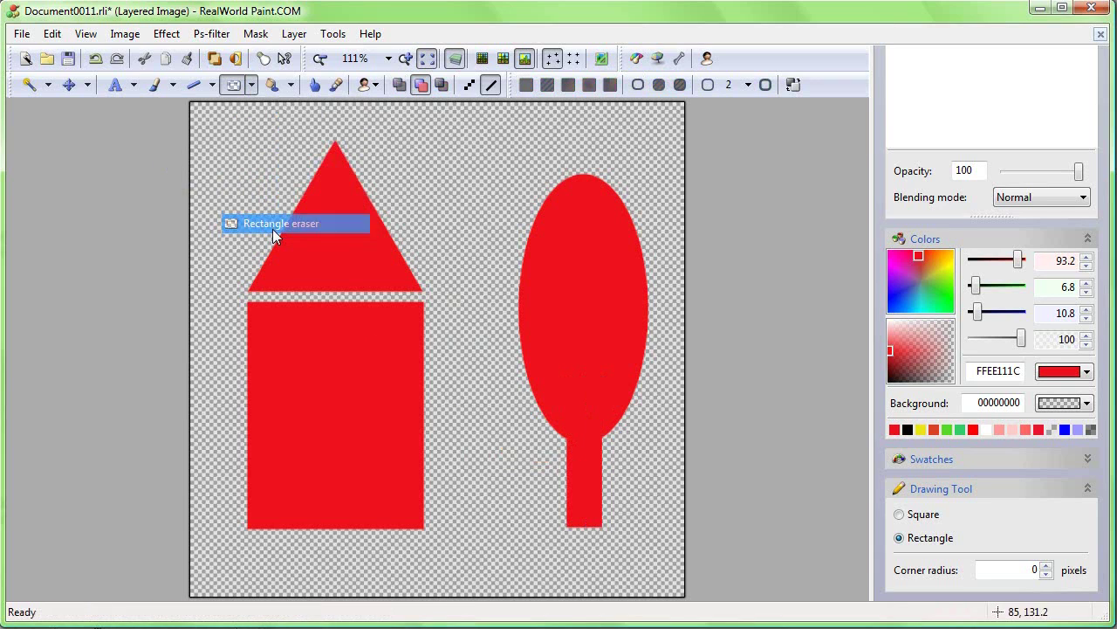
{"action": "left_click_drag", "start_coordinate": [385, 550], "coordinate": [331, 430]}
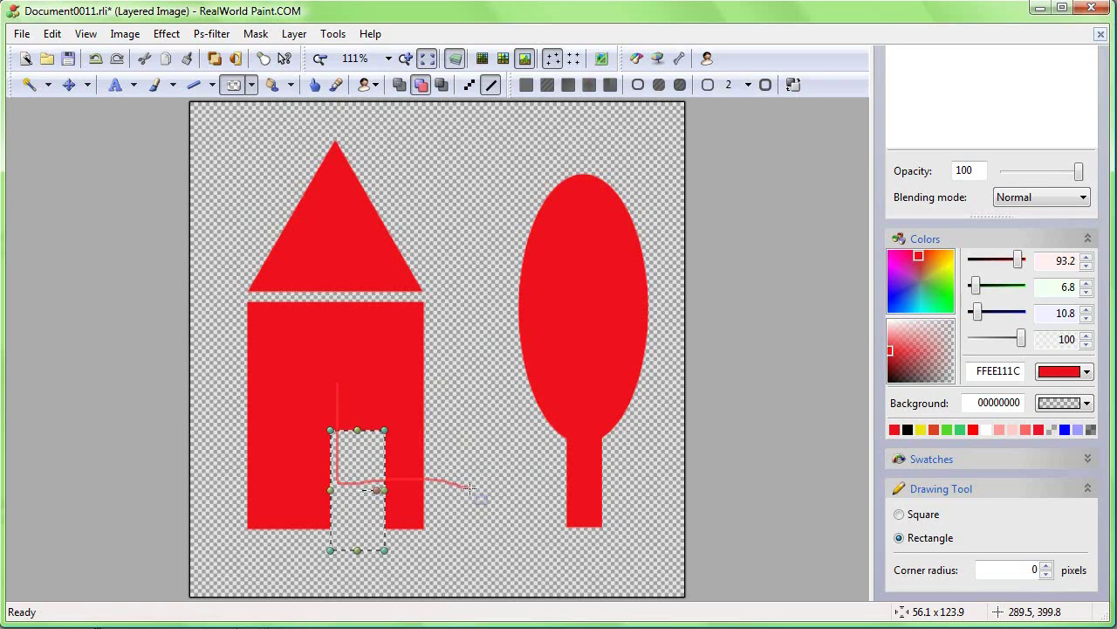
{"action": "key", "text": "Return"}
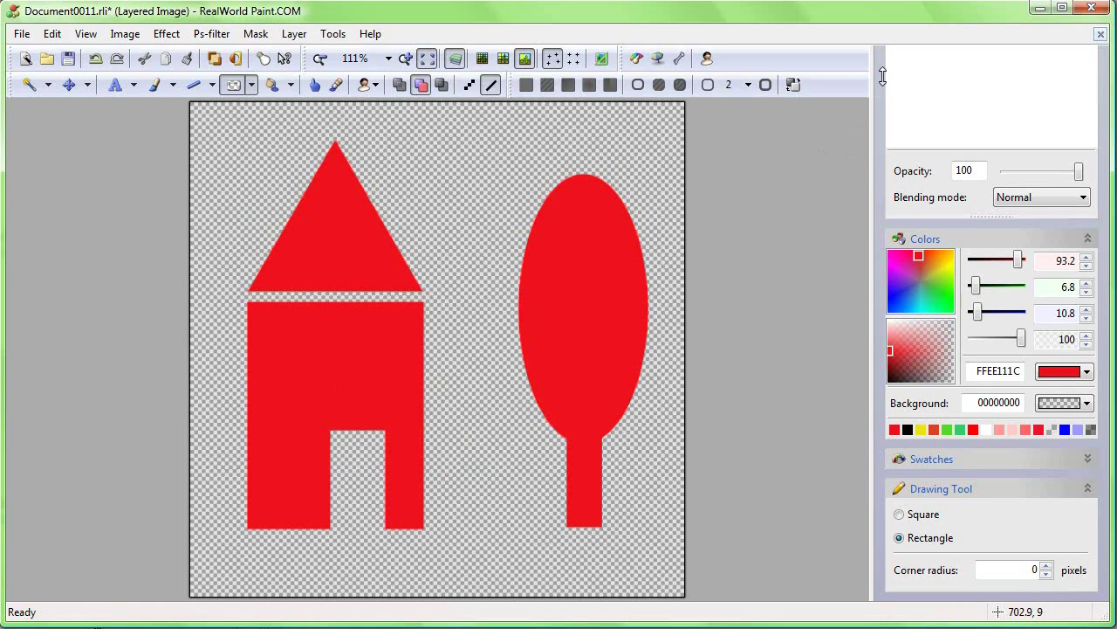
{"action": "left_click_drag", "start_coordinate": [883, 77], "coordinate": [884, 234]}
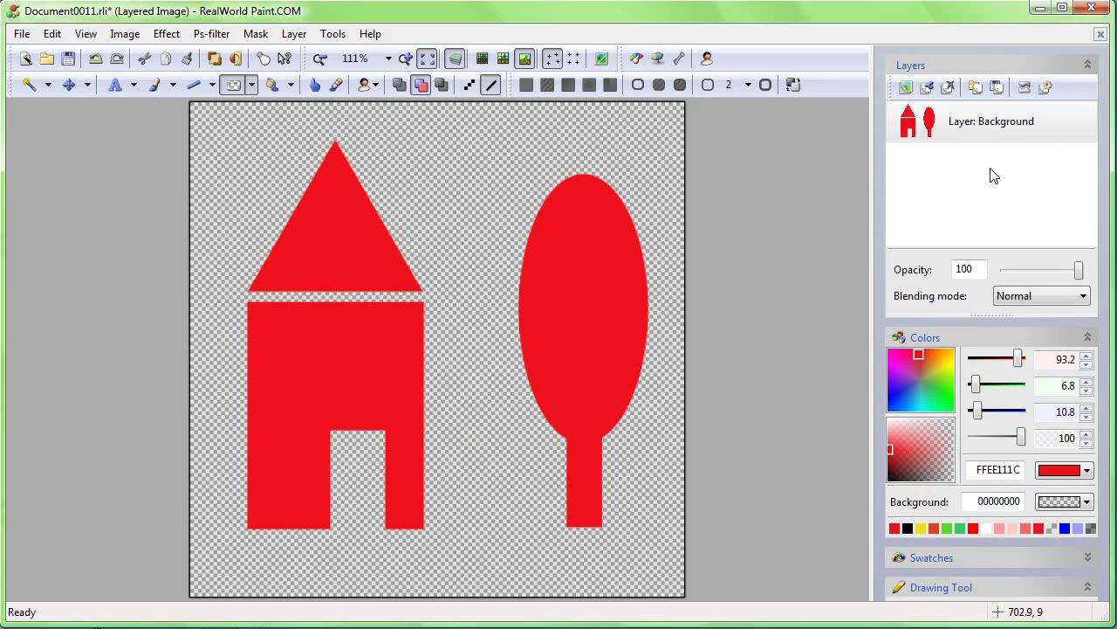
Apply a Raster Image - Bevel layer effect with blur 10 and bevel amount 15.
{"action": "left_click", "coordinate": [1048, 89]}
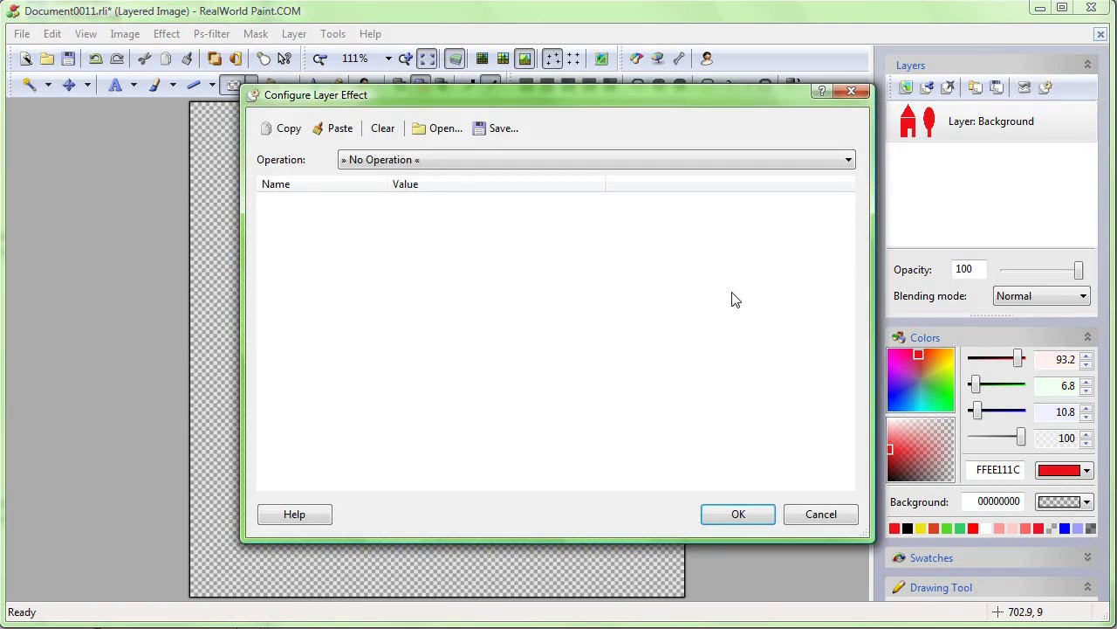
{"action": "left_click", "coordinate": [629, 157]}
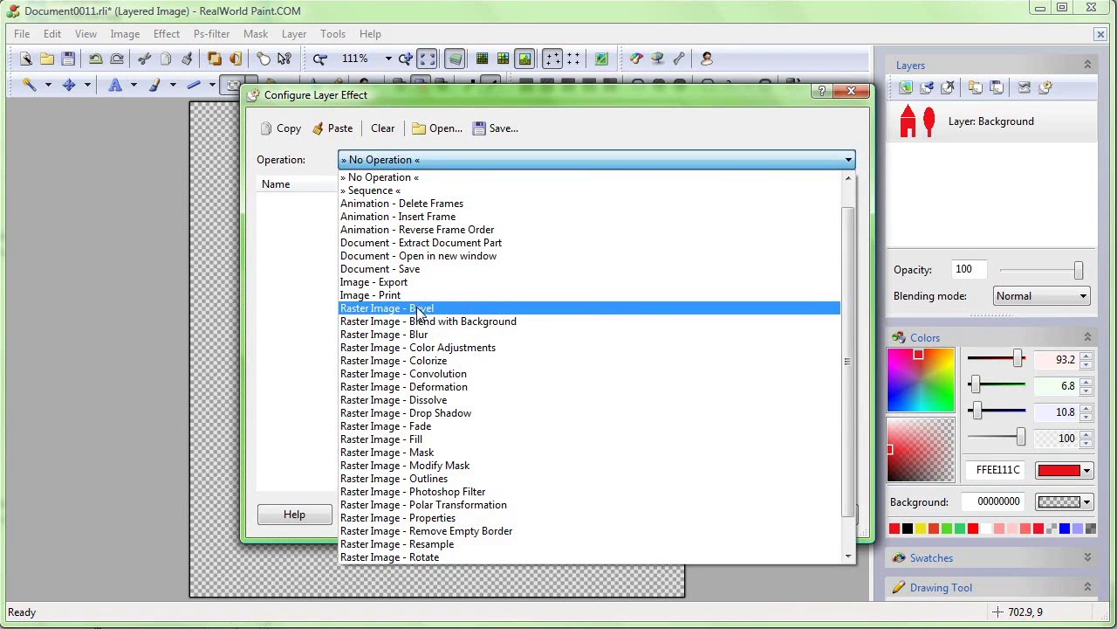
{"action": "left_click", "coordinate": [420, 310]}
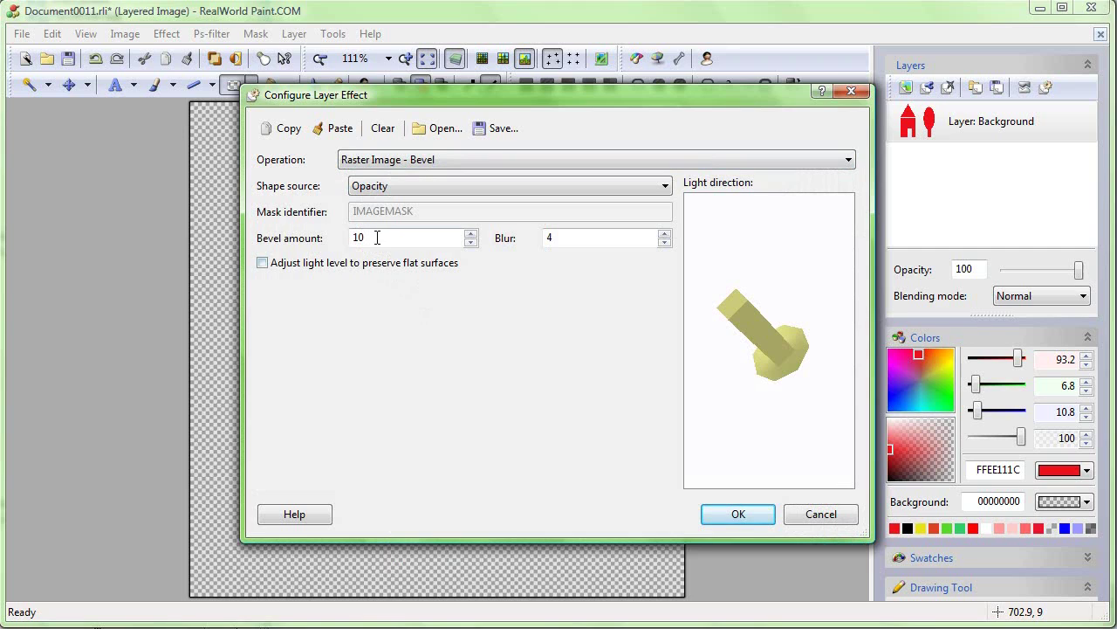
{"action": "left_click", "coordinate": [664, 234]}
{"action": "left_click", "coordinate": [664, 233]}
{"action": "left_click", "coordinate": [664, 234]}
{"action": "left_click", "coordinate": [664, 233]}
{"action": "left_click", "coordinate": [664, 234]}
{"action": "left_click", "coordinate": [664, 234]}
{"action": "left_click", "coordinate": [470, 234]}
{"action": "left_click", "coordinate": [738, 513]}
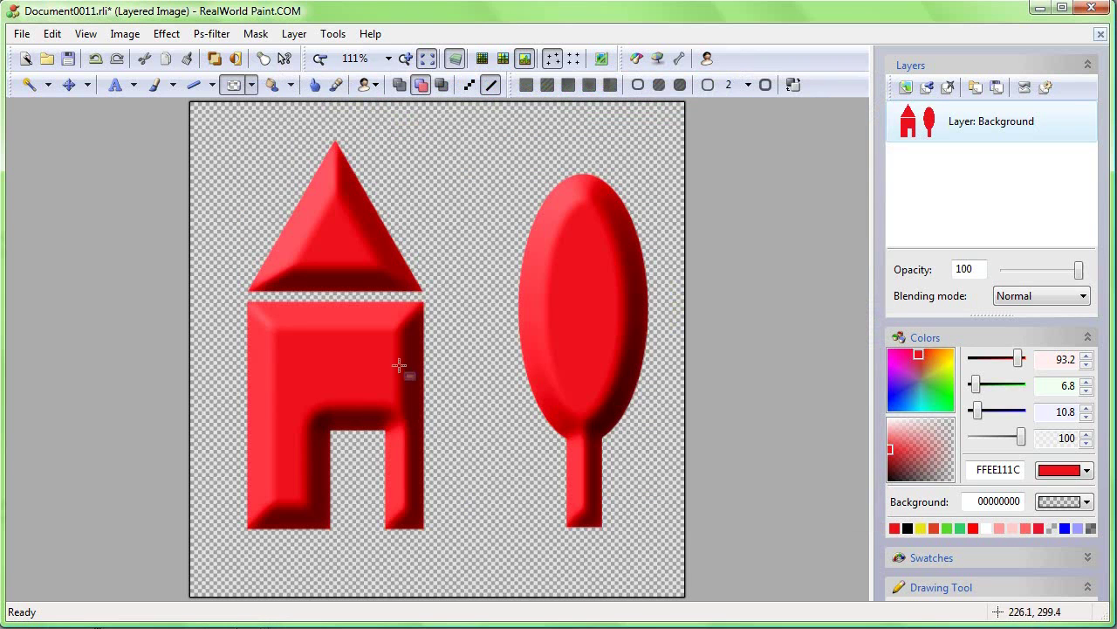
{"action": "scroll", "coordinate": [422, 295], "scroll_direction": "up", "scroll_amount": 4}
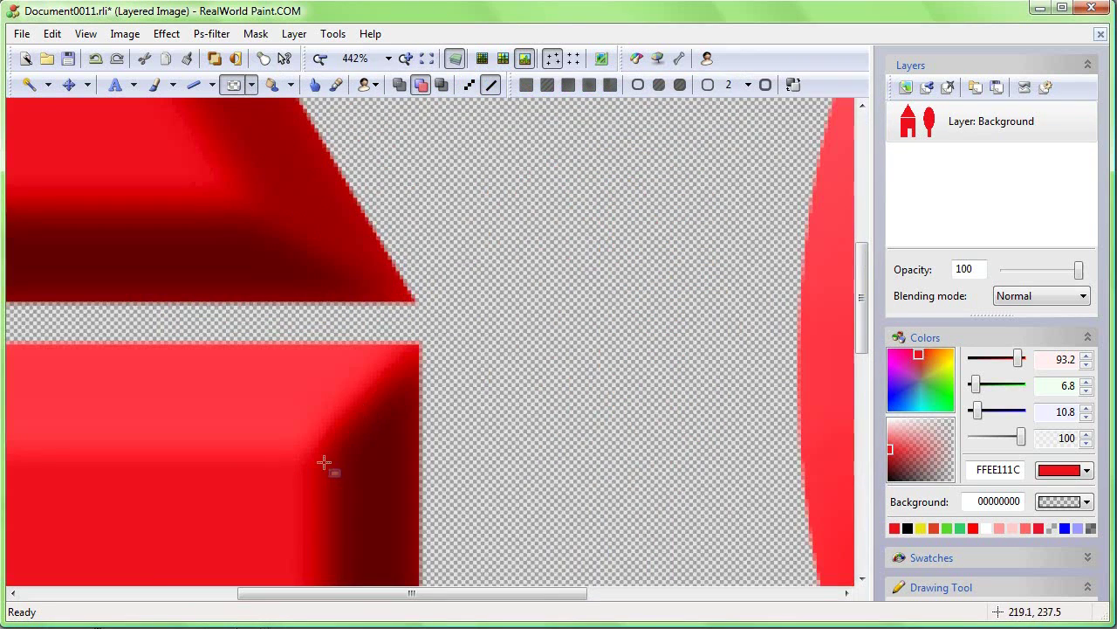
{"action": "scroll", "coordinate": [379, 424], "scroll_direction": "down", "scroll_amount": 3}
{"action": "scroll", "coordinate": [629, 407], "scroll_direction": "down", "scroll_amount": 3}
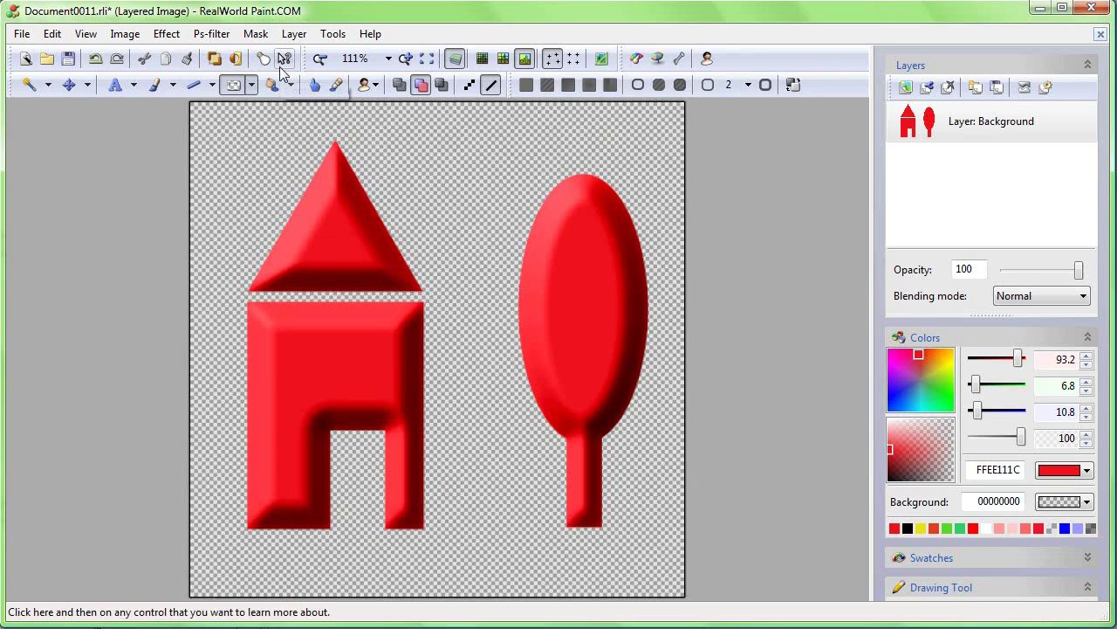
{"action": "left_click", "coordinate": [455, 59]}
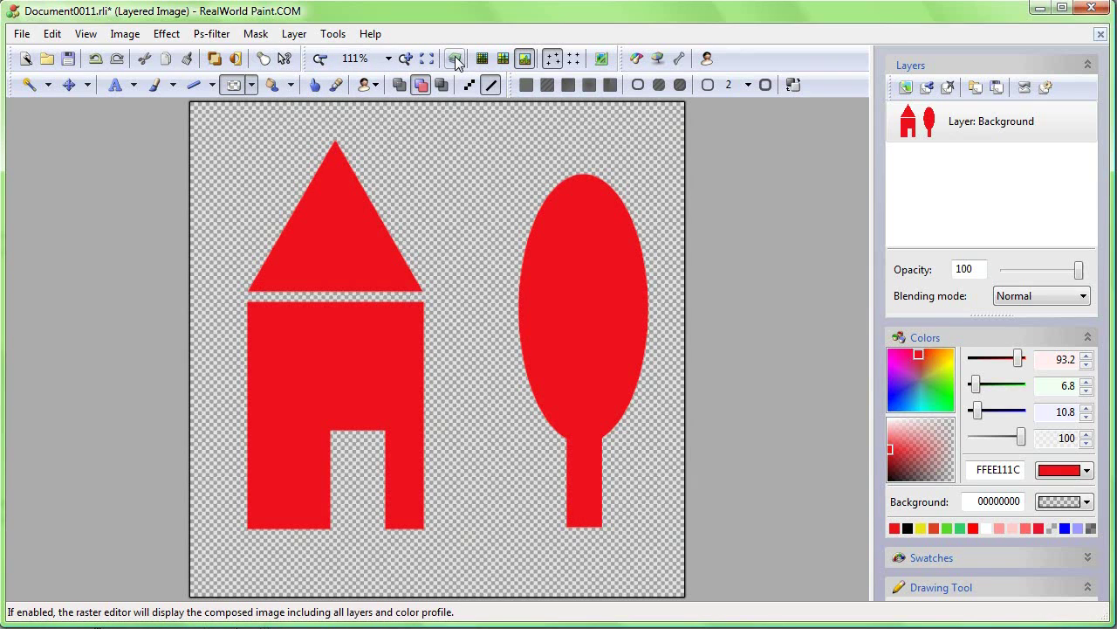
{"action": "left_click", "coordinate": [455, 59]}
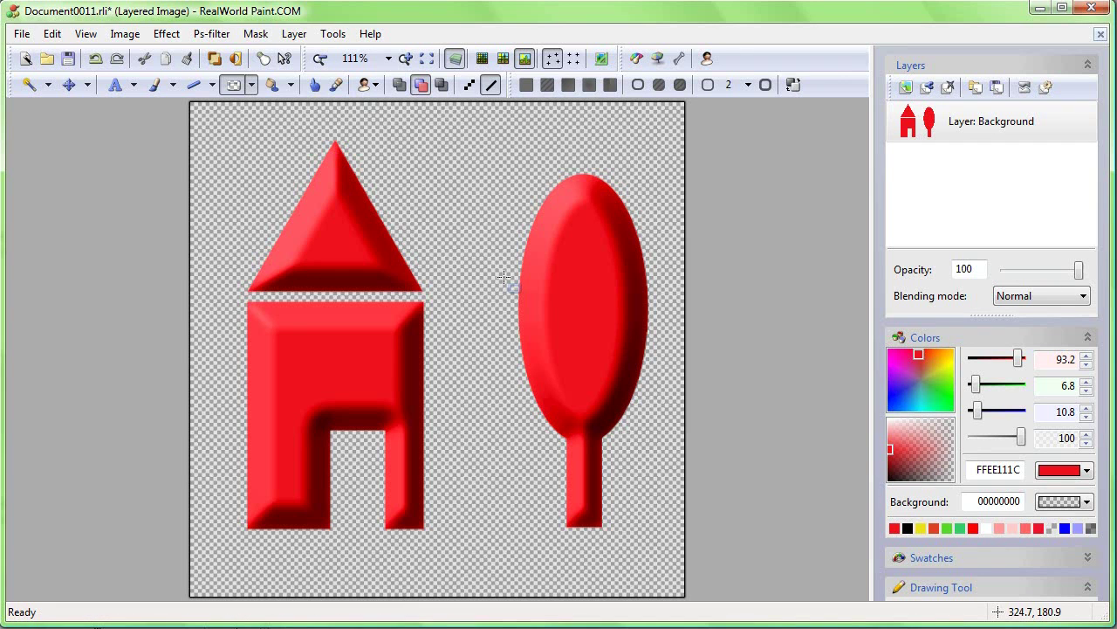
Change the layer effect to a Sequence with three empty steps.
{"action": "left_click", "coordinate": [1047, 87]}
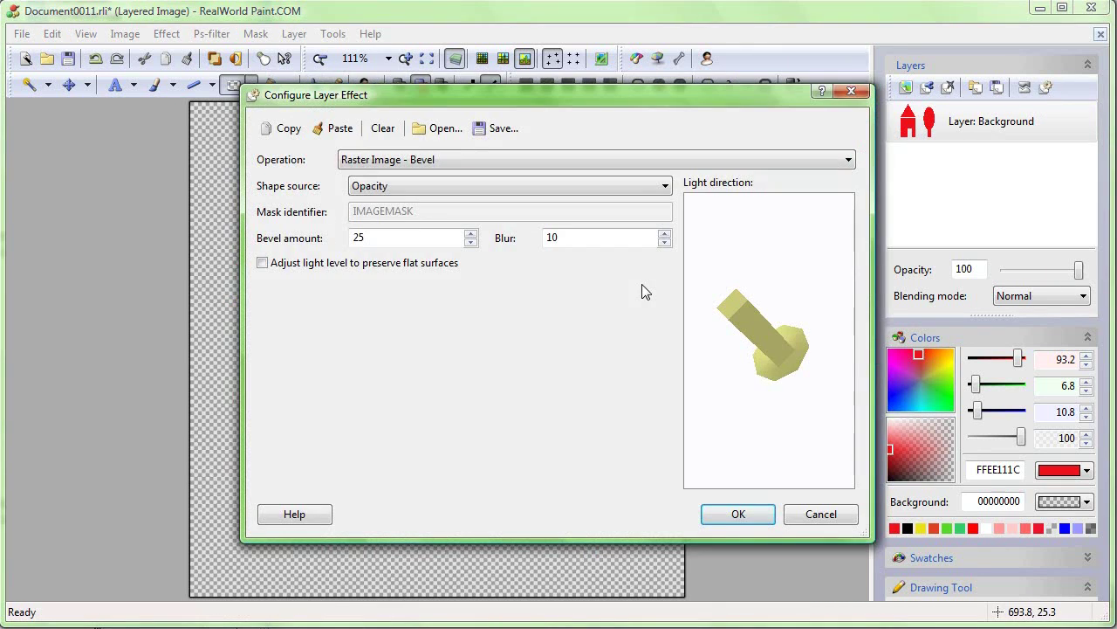
{"action": "left_click", "coordinate": [519, 159]}
{"action": "scroll", "coordinate": [518, 179], "scroll_direction": "up", "scroll_amount": 2}
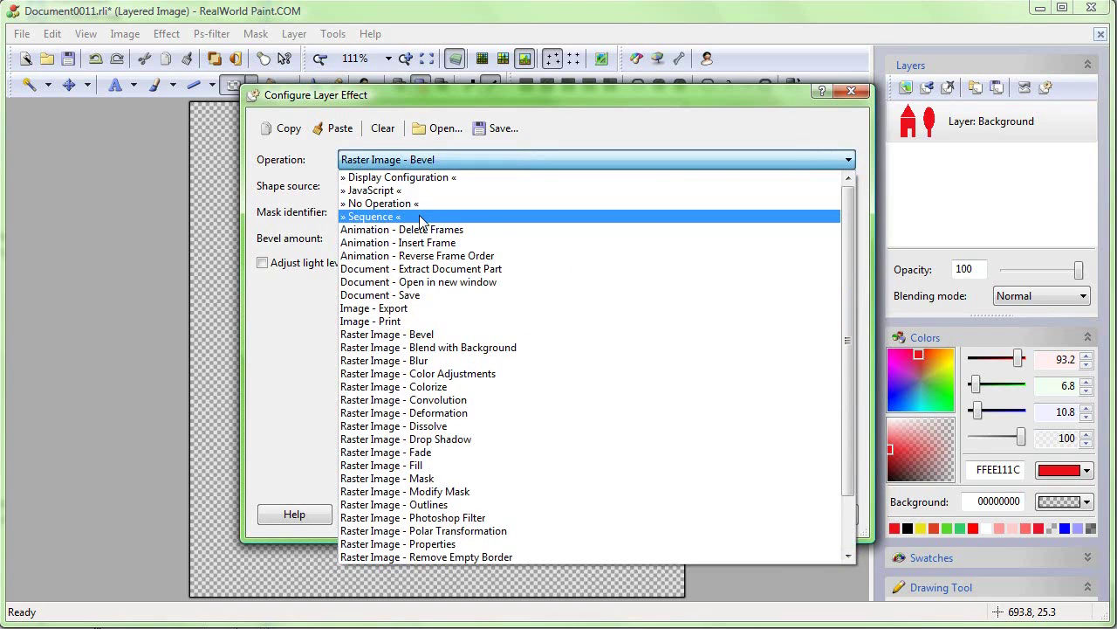
{"action": "left_click", "coordinate": [421, 217]}
{"action": "left_click", "coordinate": [267, 186]}
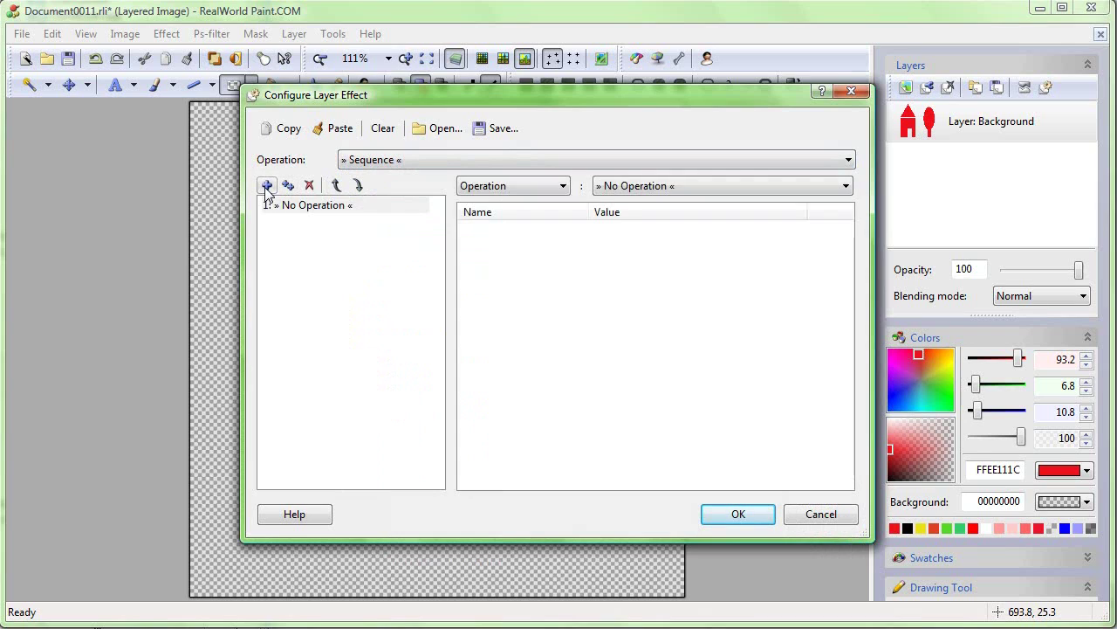
{"action": "left_click", "coordinate": [267, 186]}
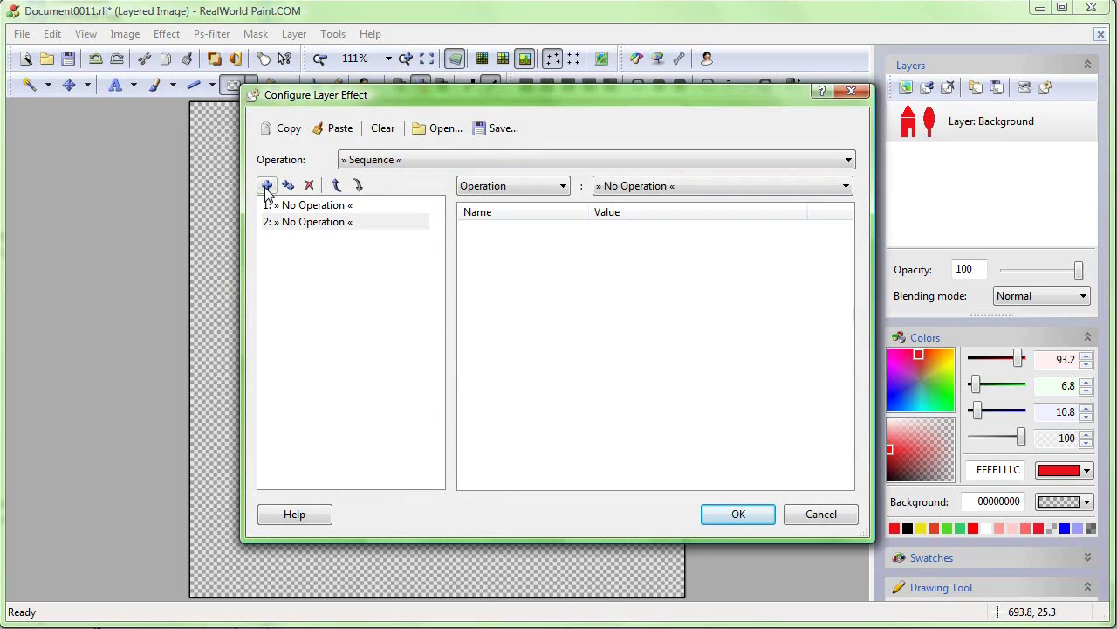
{"action": "left_click", "coordinate": [267, 186]}
Make step 1 a Raster Image - Fill with a mid-grey to light-grey gradient.
{"action": "left_click", "coordinate": [342, 210]}
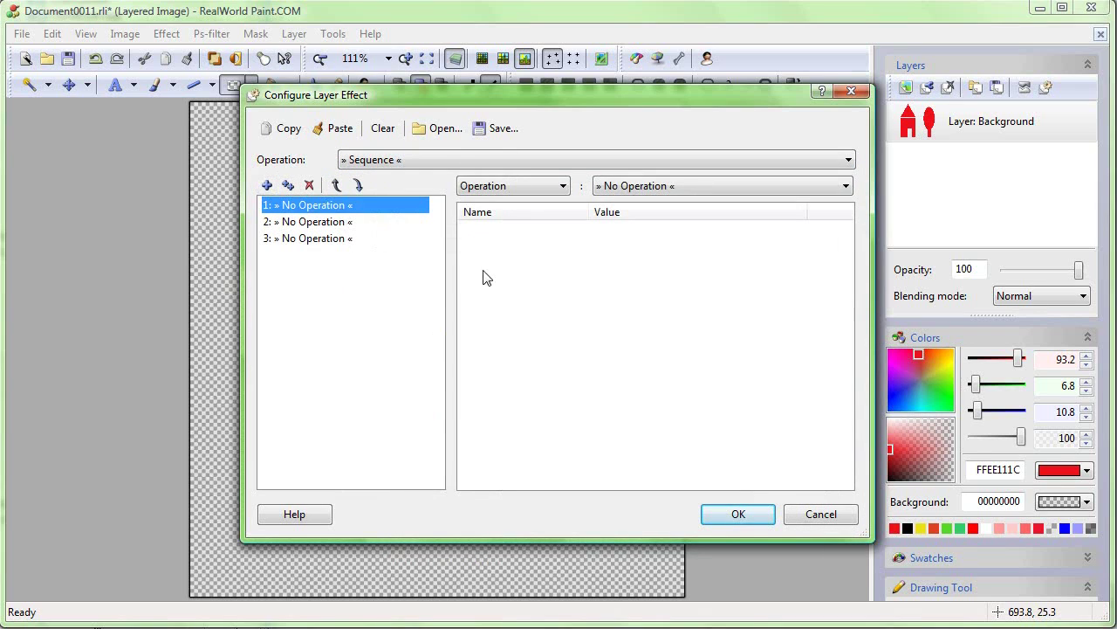
{"action": "left_click", "coordinate": [679, 188]}
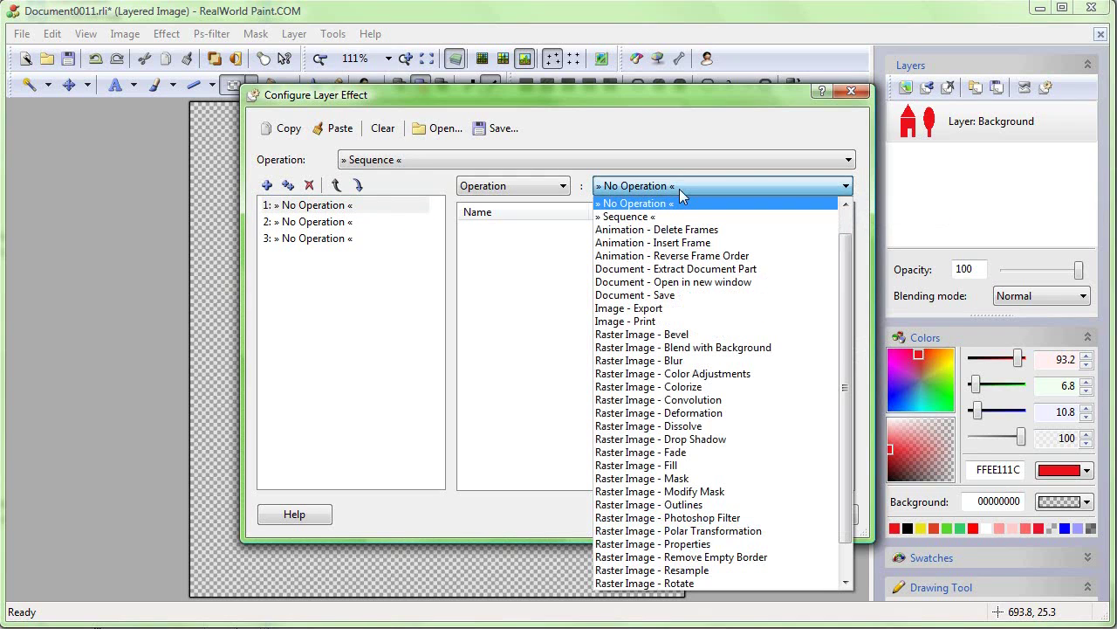
{"action": "left_click_drag", "start_coordinate": [846, 343], "coordinate": [847, 301]}
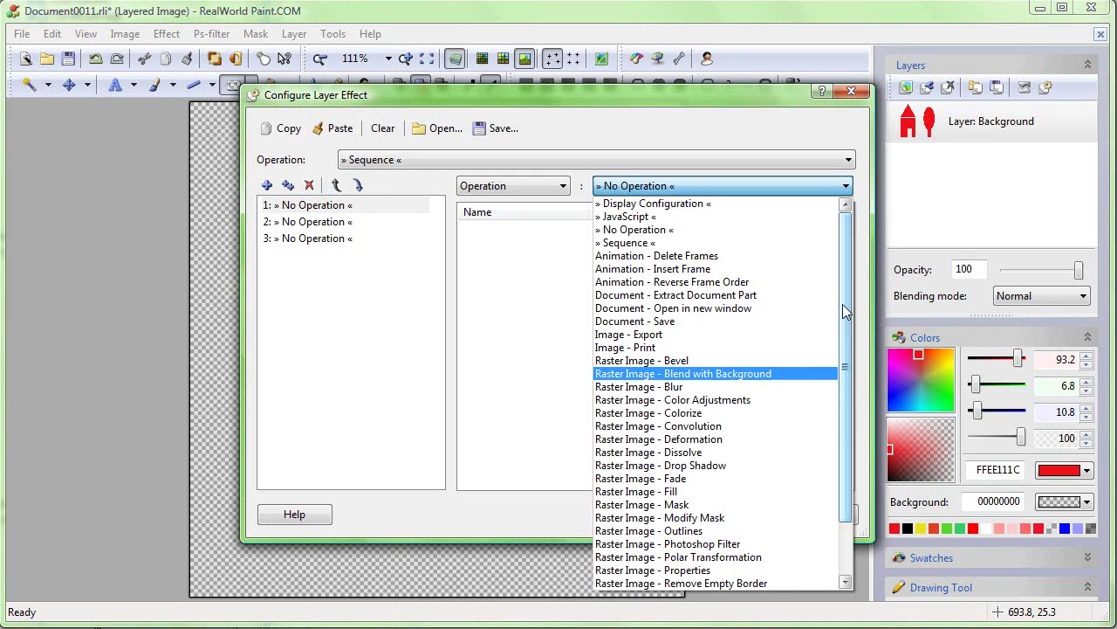
{"action": "left_click", "coordinate": [673, 492]}
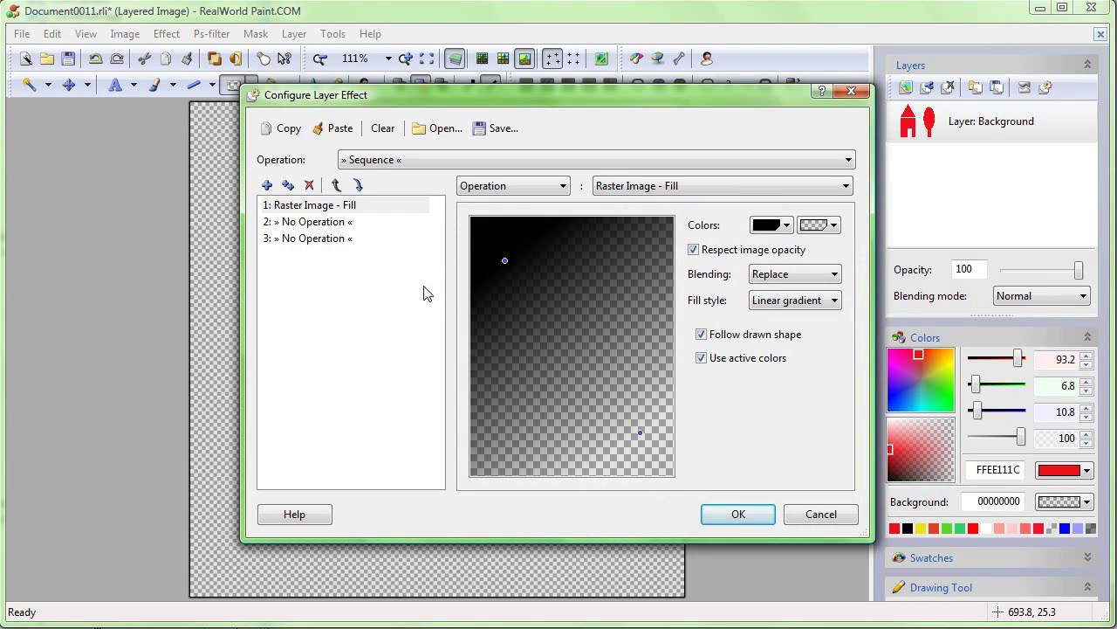
{"action": "left_click", "coordinate": [834, 227]}
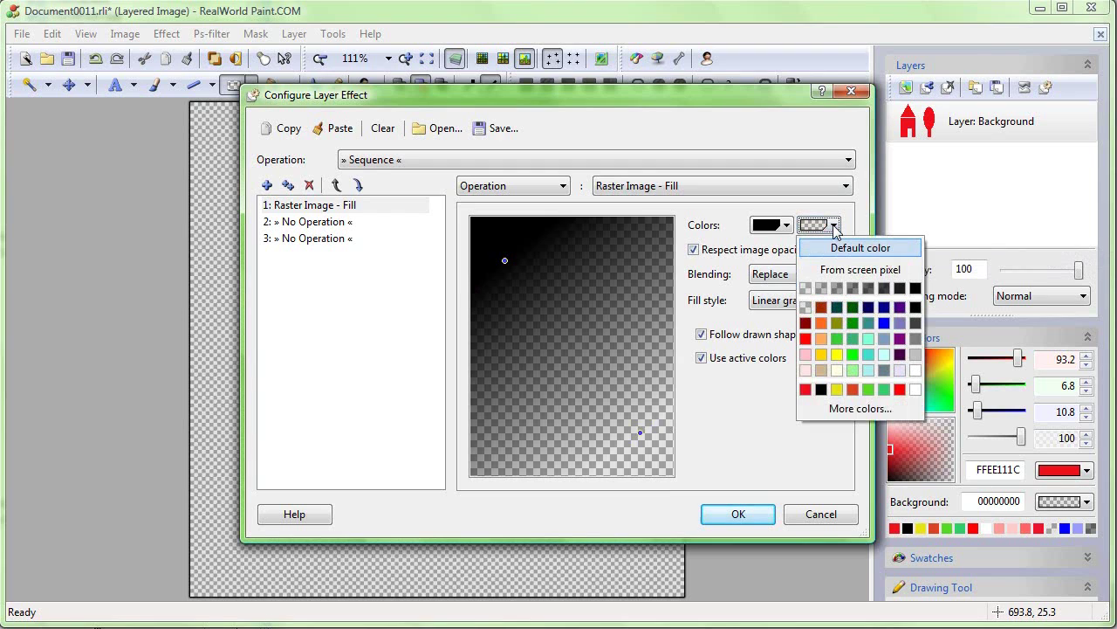
{"action": "left_click", "coordinate": [915, 355]}
{"action": "left_click", "coordinate": [788, 227]}
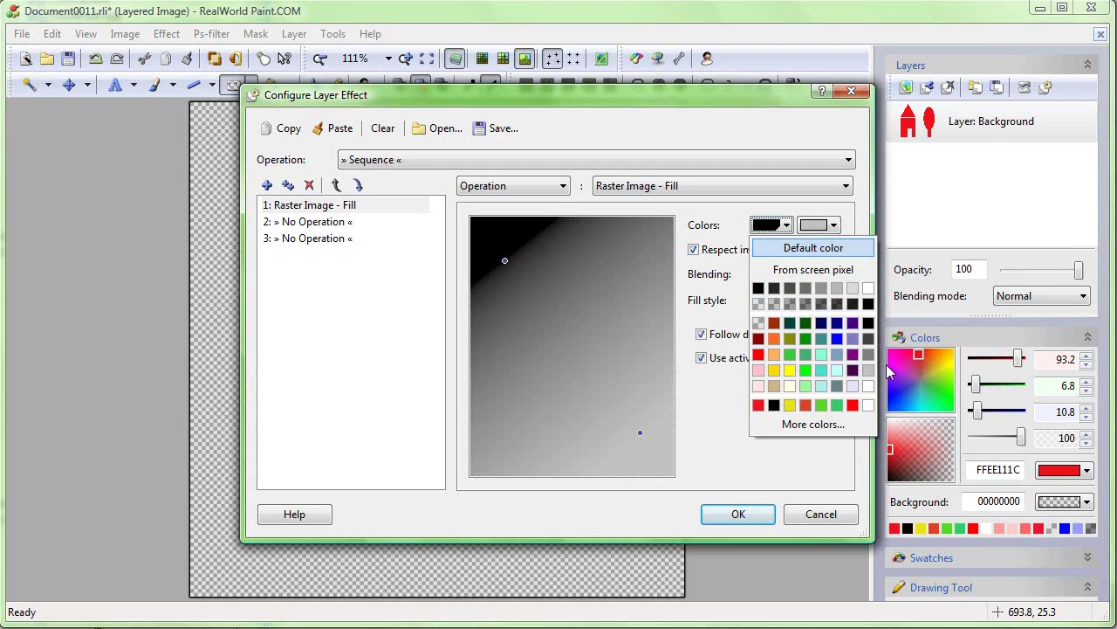
{"action": "left_click", "coordinate": [868, 354]}
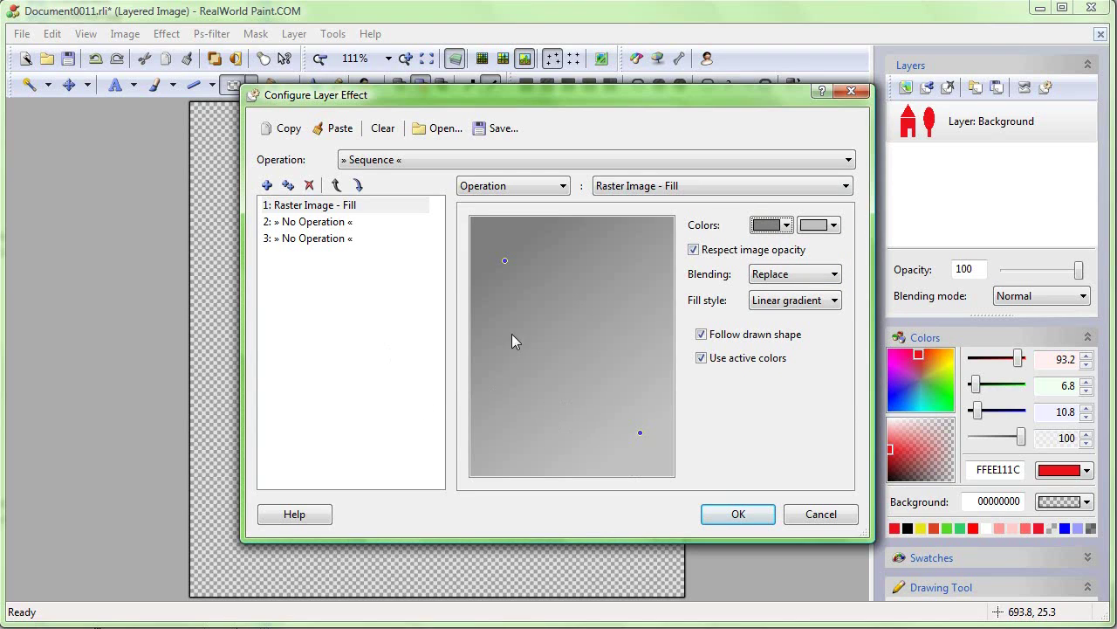
Make step 2 a Raster Image - Bevel with a higher bevel amount and blur 11.
{"action": "left_click", "coordinate": [323, 225]}
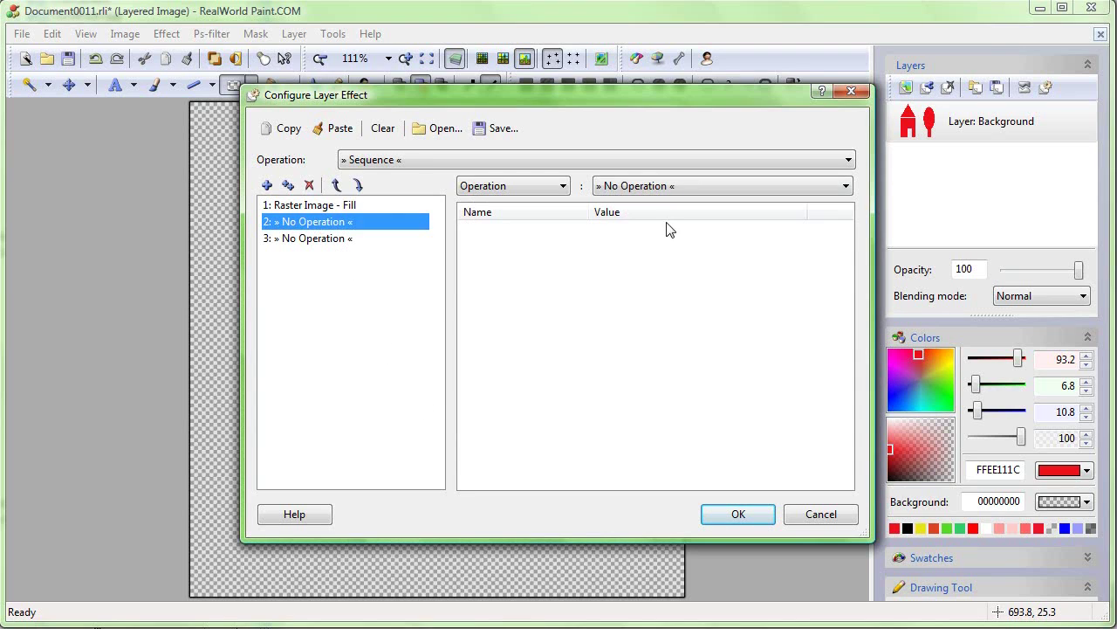
{"action": "left_click", "coordinate": [684, 186]}
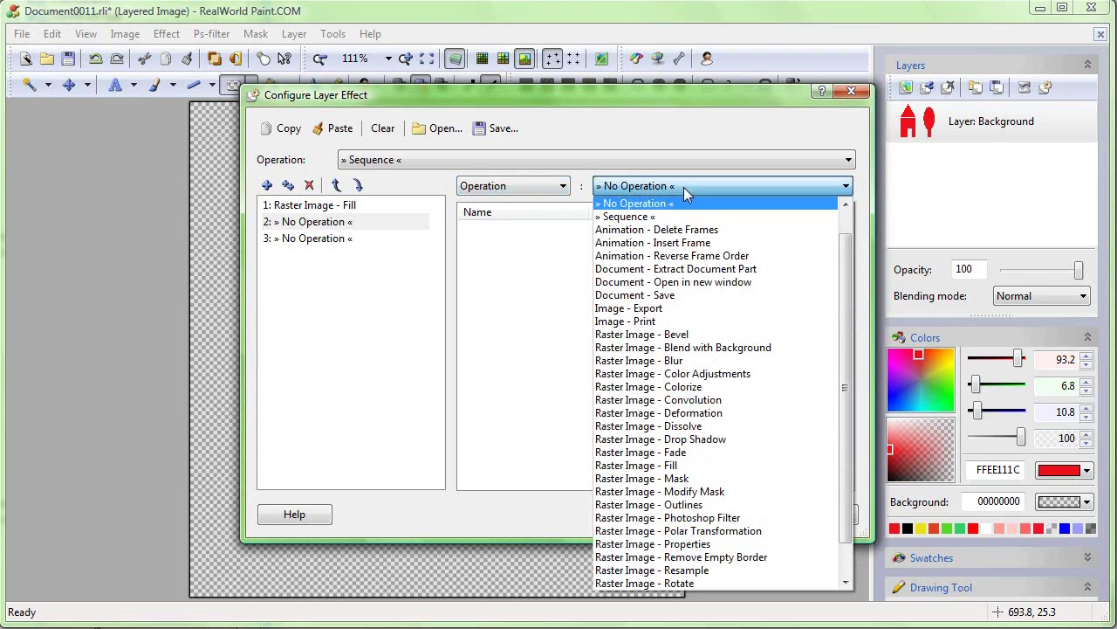
{"action": "left_click", "coordinate": [681, 335]}
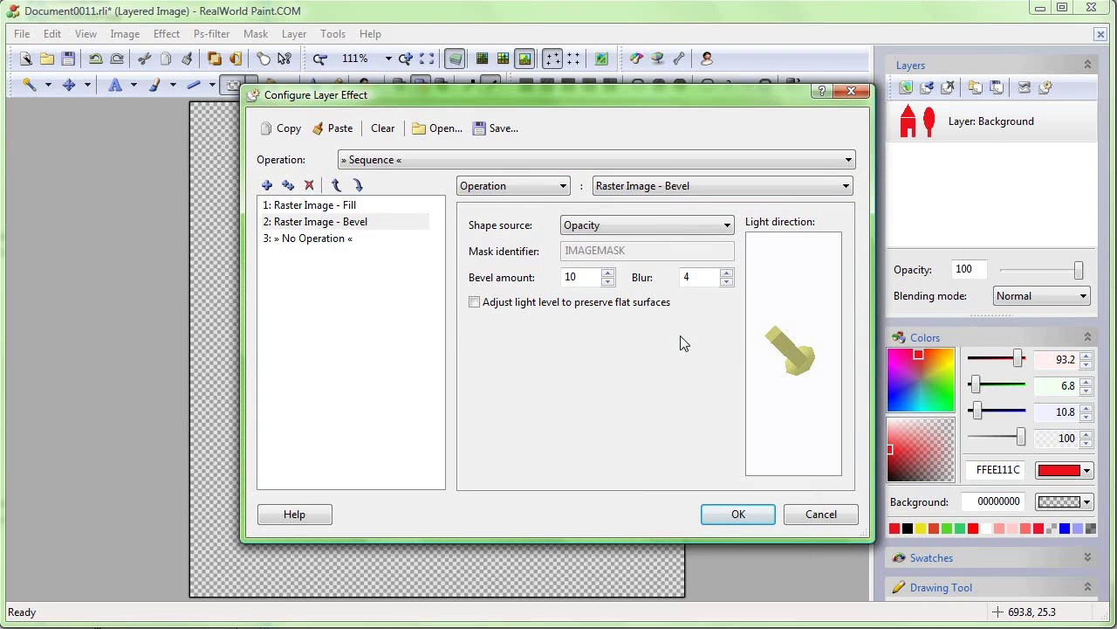
{"action": "left_click", "coordinate": [609, 273]}
{"action": "left_click", "coordinate": [726, 273]}
{"action": "left_click", "coordinate": [726, 273]}
{"action": "left_click", "coordinate": [726, 273]}
Make step 3 a Drop Shadow with an enlarged shadow size.
{"action": "left_click", "coordinate": [307, 238]}
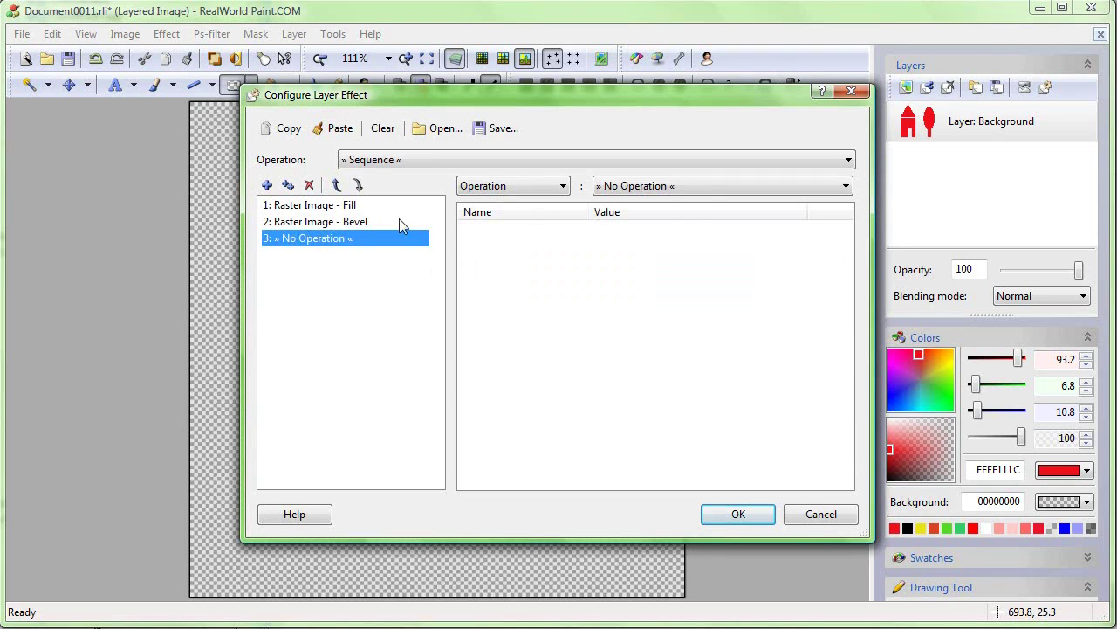
{"action": "left_click", "coordinate": [707, 186]}
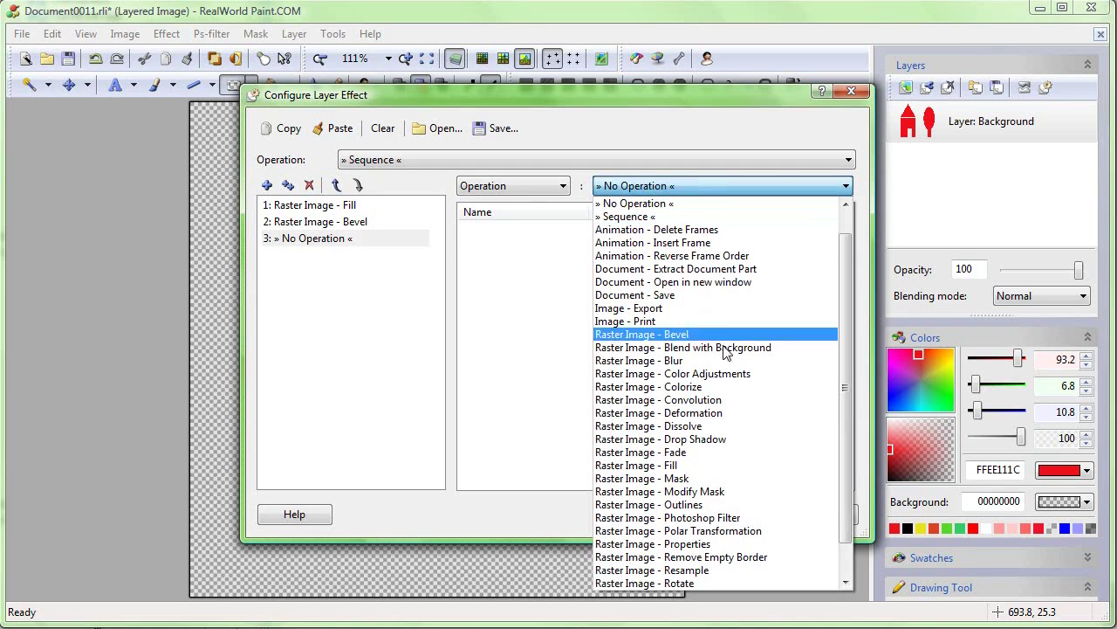
{"action": "left_click", "coordinate": [700, 440]}
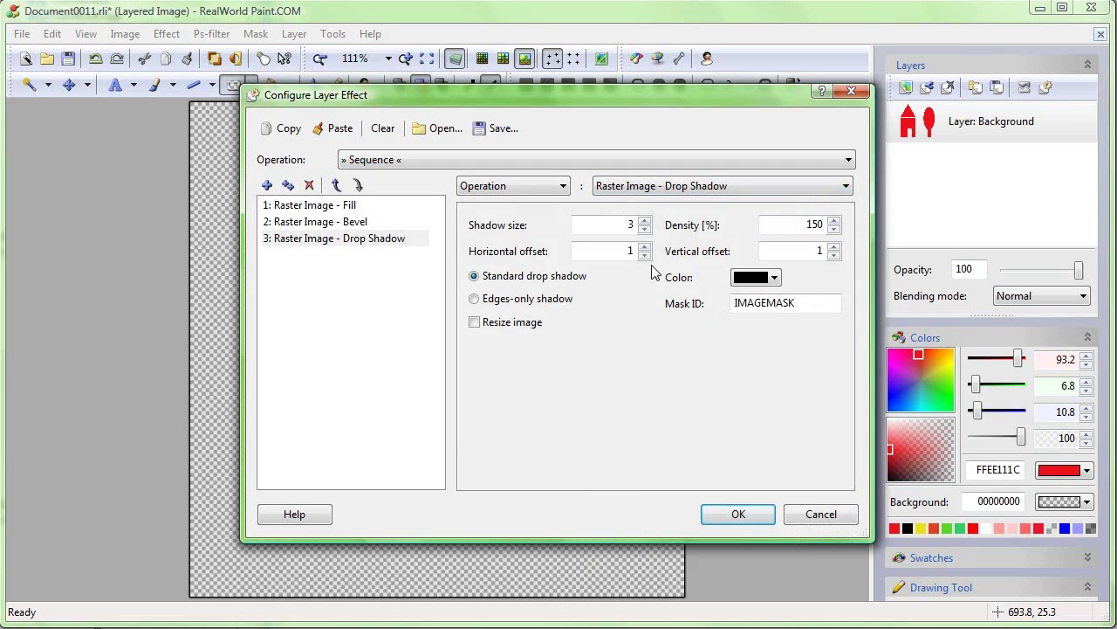
{"action": "left_click", "coordinate": [645, 222]}
Apply the three-step effect, then draw a small sphere ellipse between the roof and the oval.
{"action": "left_click", "coordinate": [727, 515]}
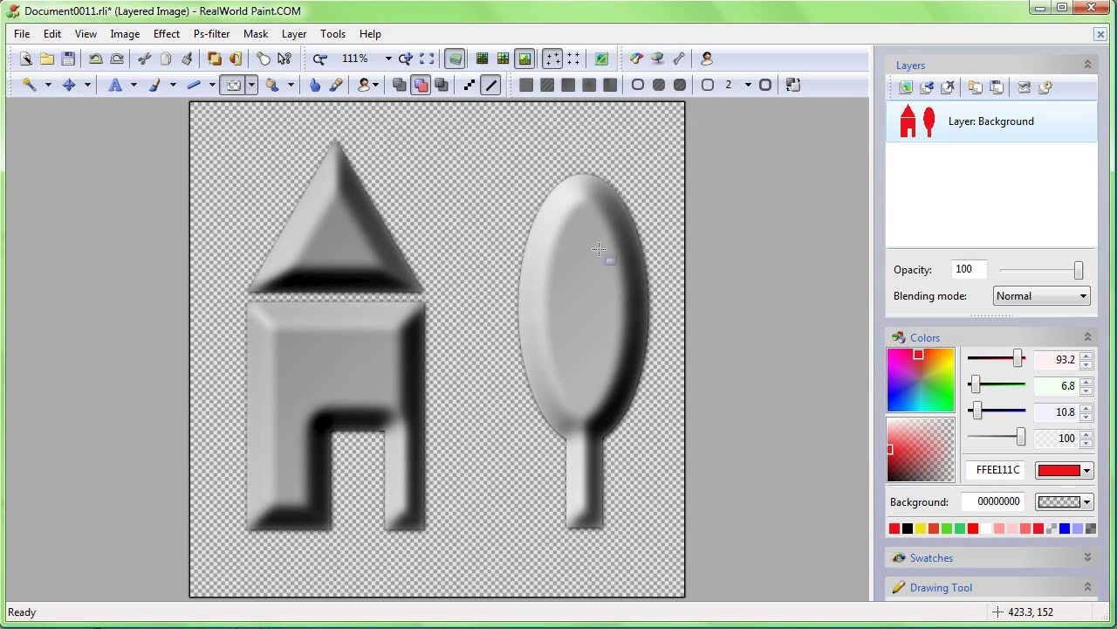
{"action": "left_click", "coordinate": [252, 84]}
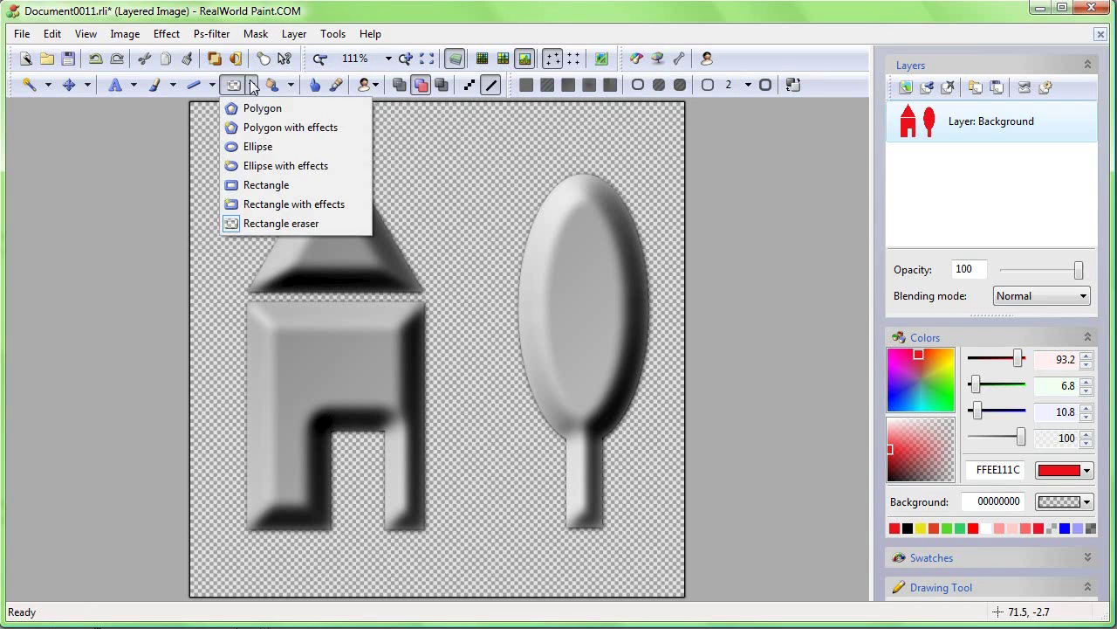
{"action": "left_click", "coordinate": [260, 146]}
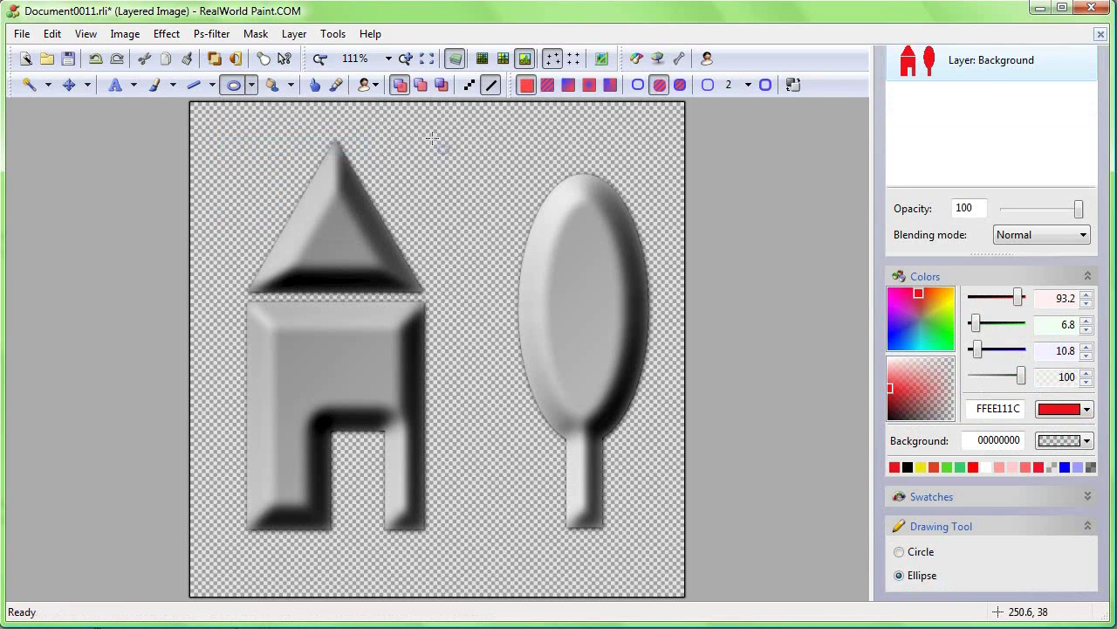
{"action": "left_click_drag", "start_coordinate": [432, 126], "coordinate": [526, 220]}
{"action": "left_click_drag", "start_coordinate": [474, 169], "coordinate": [454, 175]}
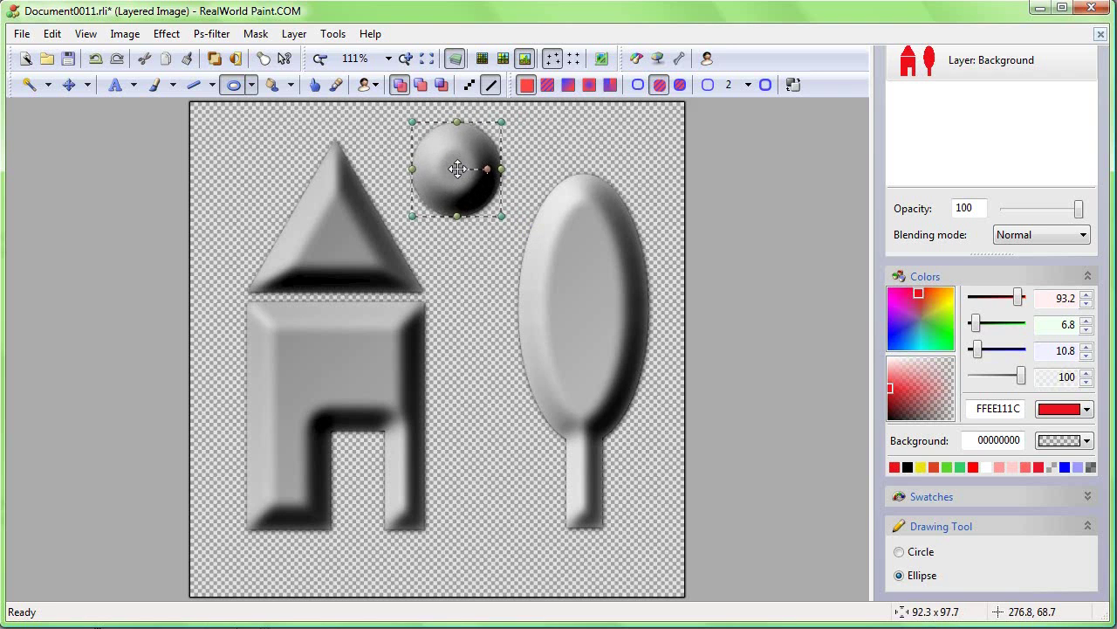
{"action": "scroll", "coordinate": [454, 175], "scroll_direction": "up", "scroll_amount": 2}
{"action": "scroll", "coordinate": [457, 168], "scroll_direction": "up", "scroll_amount": 2}
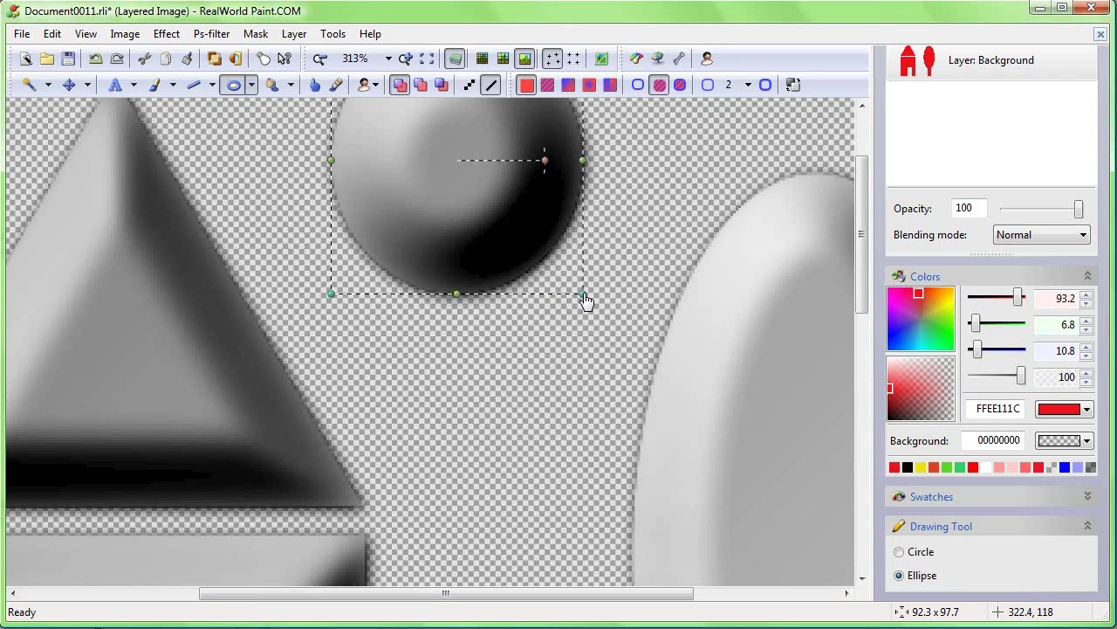
{"action": "left_click_drag", "start_coordinate": [586, 300], "coordinate": [535, 266]}
{"action": "scroll", "coordinate": [533, 262], "scroll_direction": "down", "scroll_amount": 2}
{"action": "left_click", "coordinate": [519, 277]}
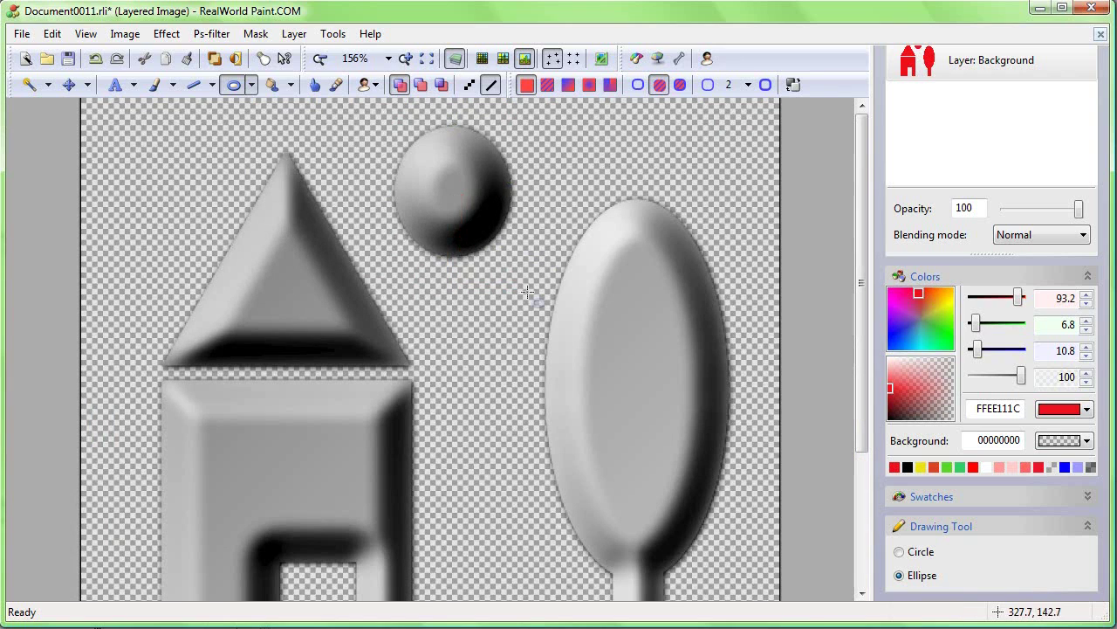
Stamp several small embossed brush dabs around the shapes, then undo them.
{"action": "left_click", "coordinate": [155, 85]}
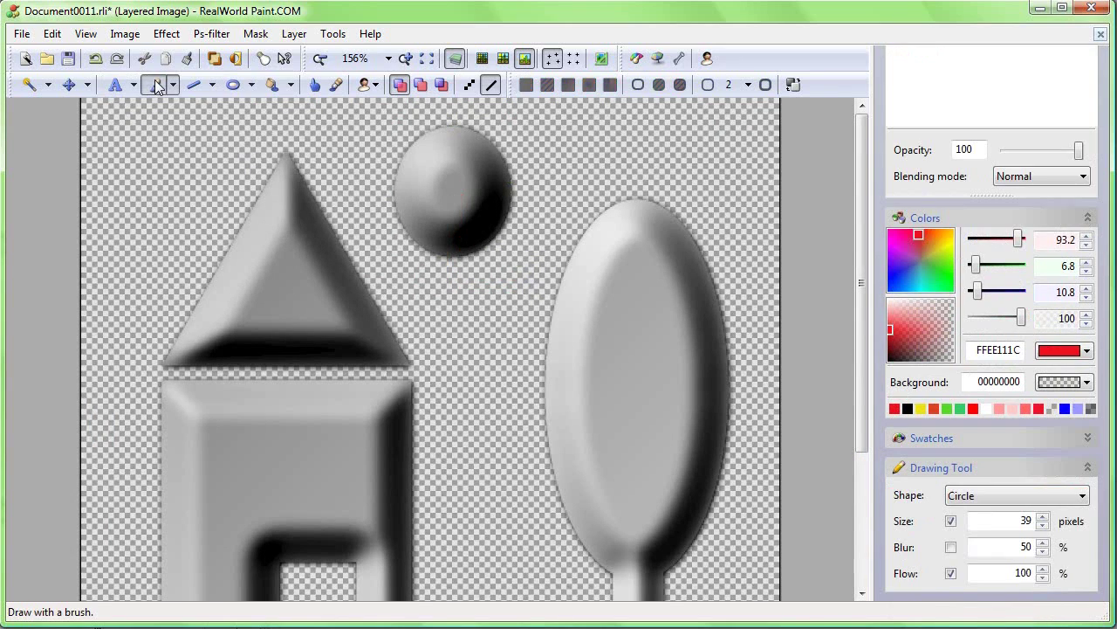
{"action": "left_click", "coordinate": [472, 305]}
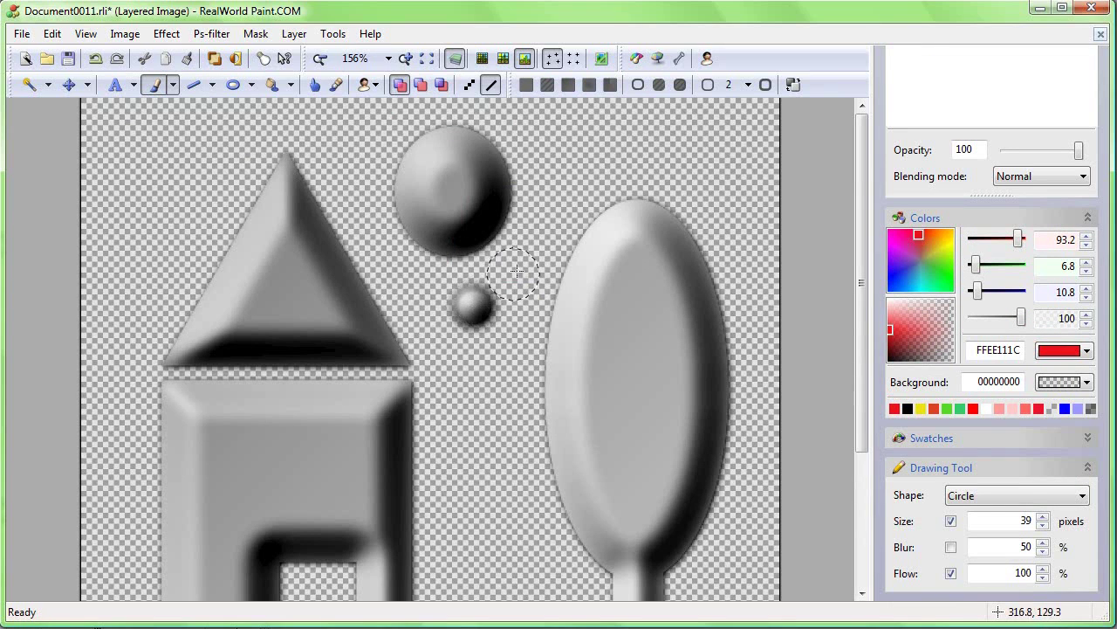
{"action": "left_click", "coordinate": [539, 249]}
{"action": "left_click", "coordinate": [566, 157]}
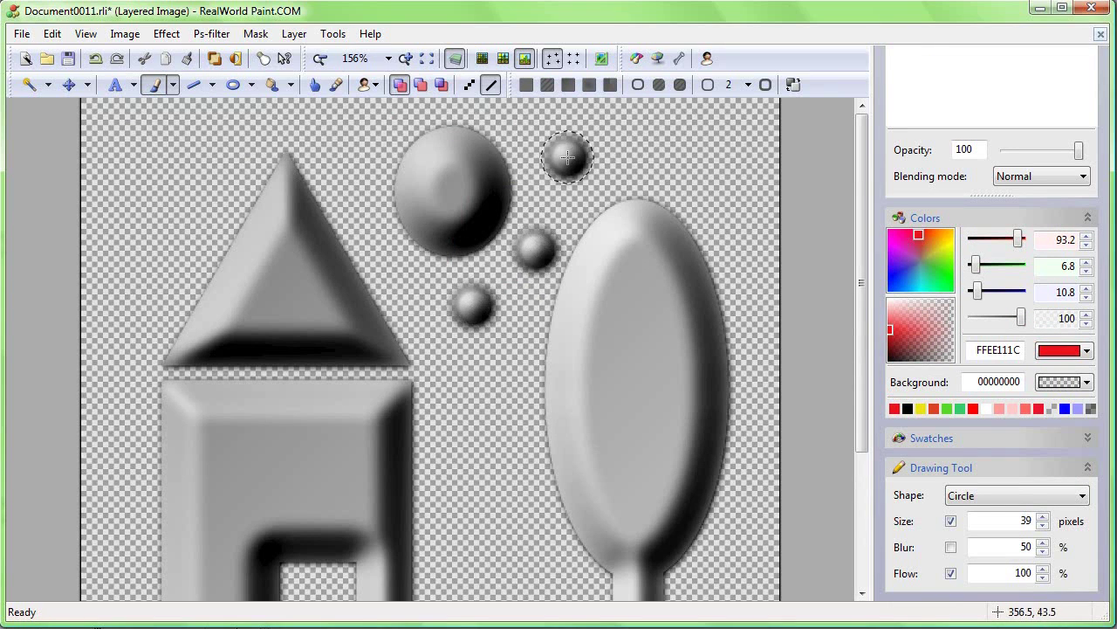
{"action": "left_click", "coordinate": [344, 135]}
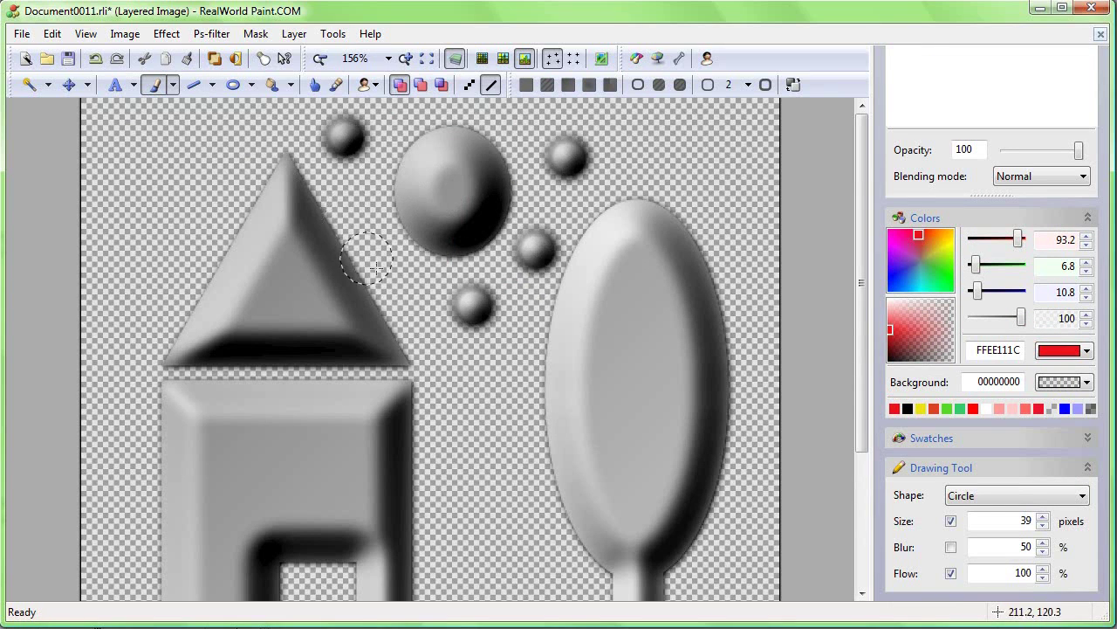
{"action": "scroll", "coordinate": [419, 245], "scroll_direction": "down", "scroll_amount": 2}
{"action": "key", "text": "ctrl+z"}
{"action": "key", "text": "ctrl+z"}
{"action": "key", "text": "ctrl+z"}
{"action": "key", "text": "ctrl+z"}
{"action": "key", "text": "ctrl+z"}
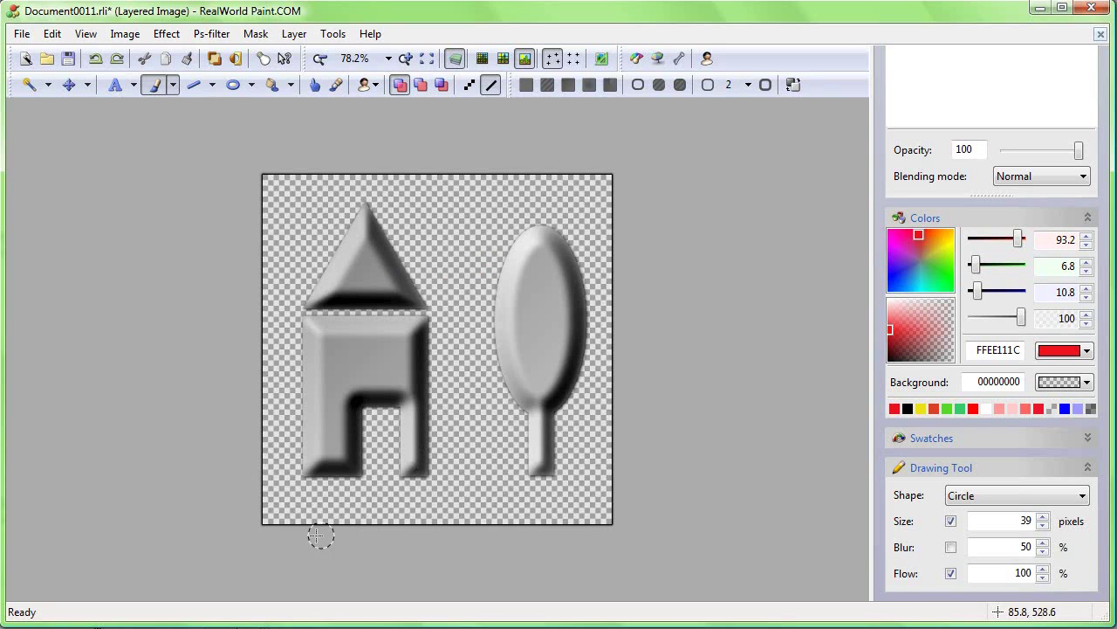
Paint a wavy embossed stroke along the canvas bottom, then undo it.
{"action": "left_click_drag", "start_coordinate": [317, 504], "coordinate": [552, 504]}
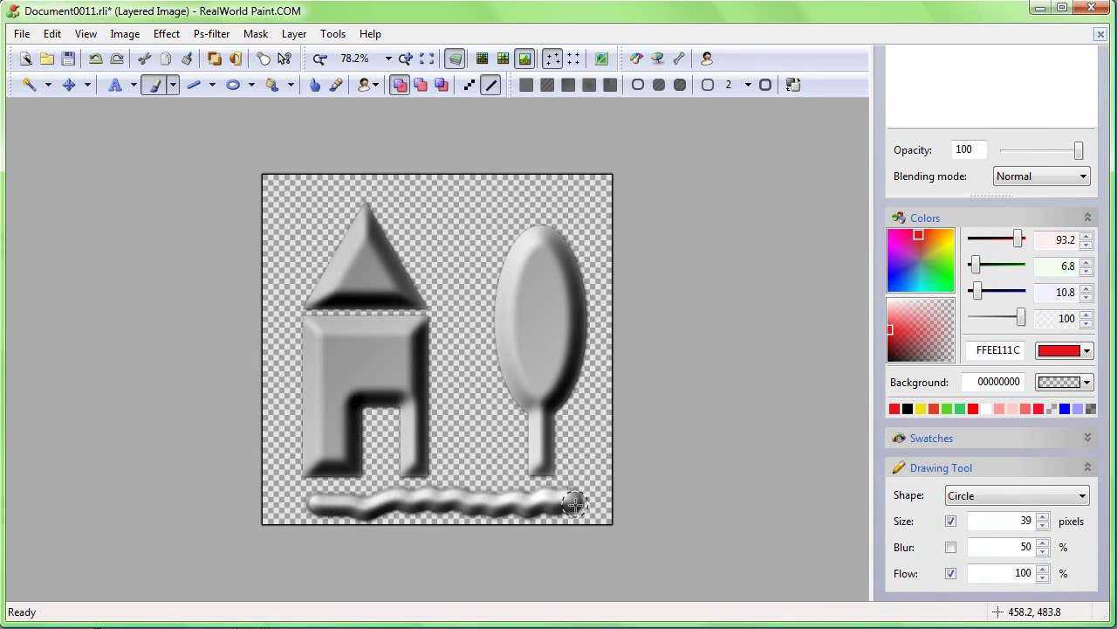
{"action": "scroll", "coordinate": [447, 482], "scroll_direction": "up", "scroll_amount": 1}
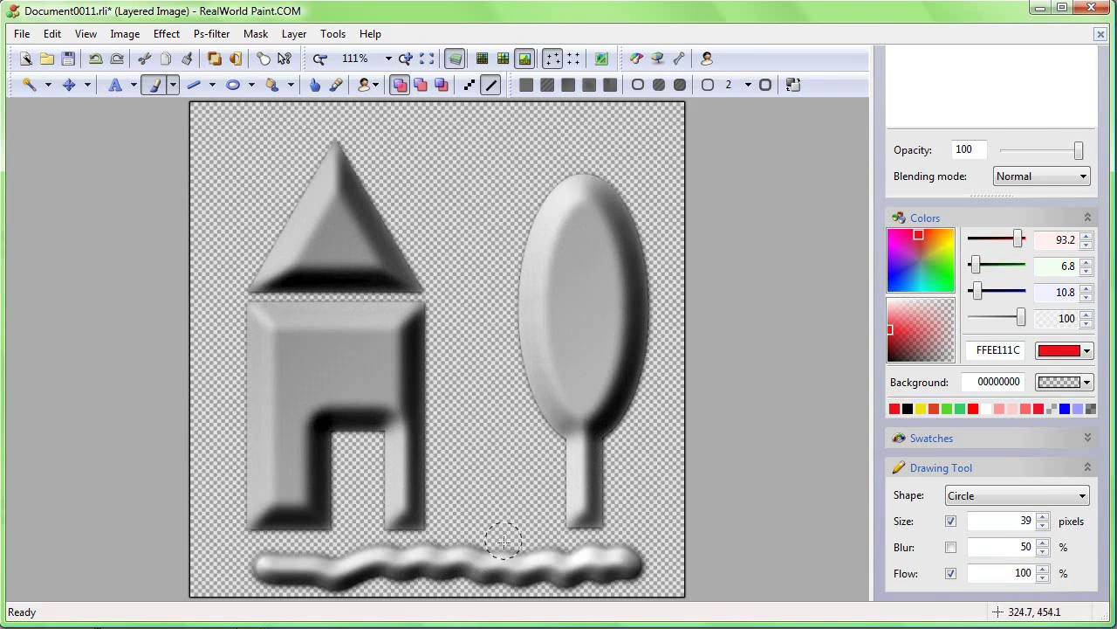
{"action": "key", "text": "ctrl+z"}
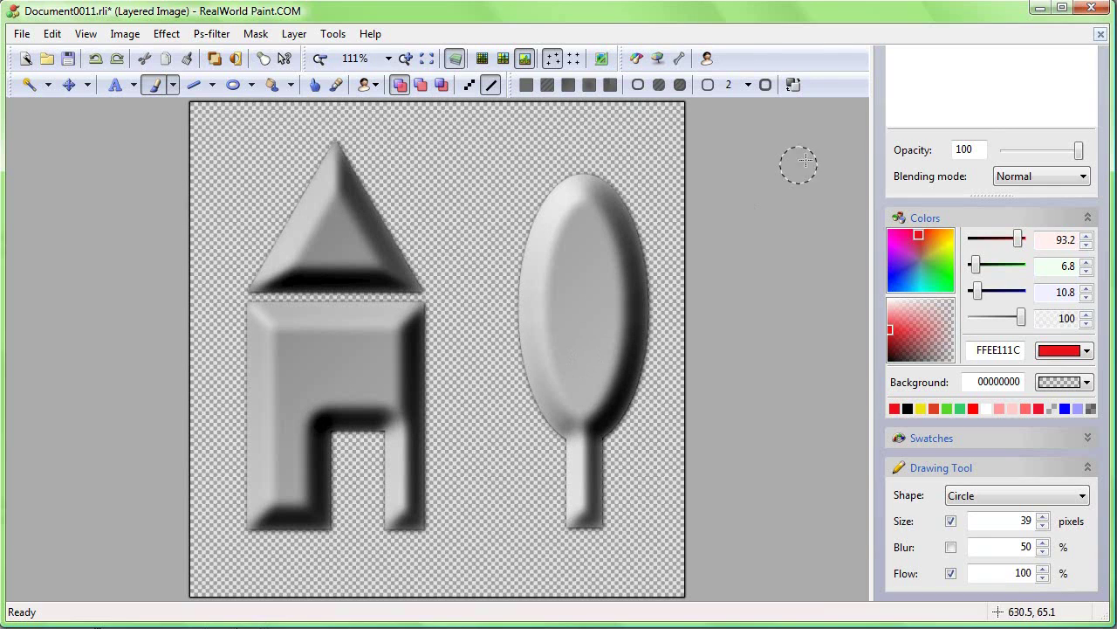
{"action": "scroll", "coordinate": [880, 78], "scroll_direction": "up", "scroll_amount": 3}
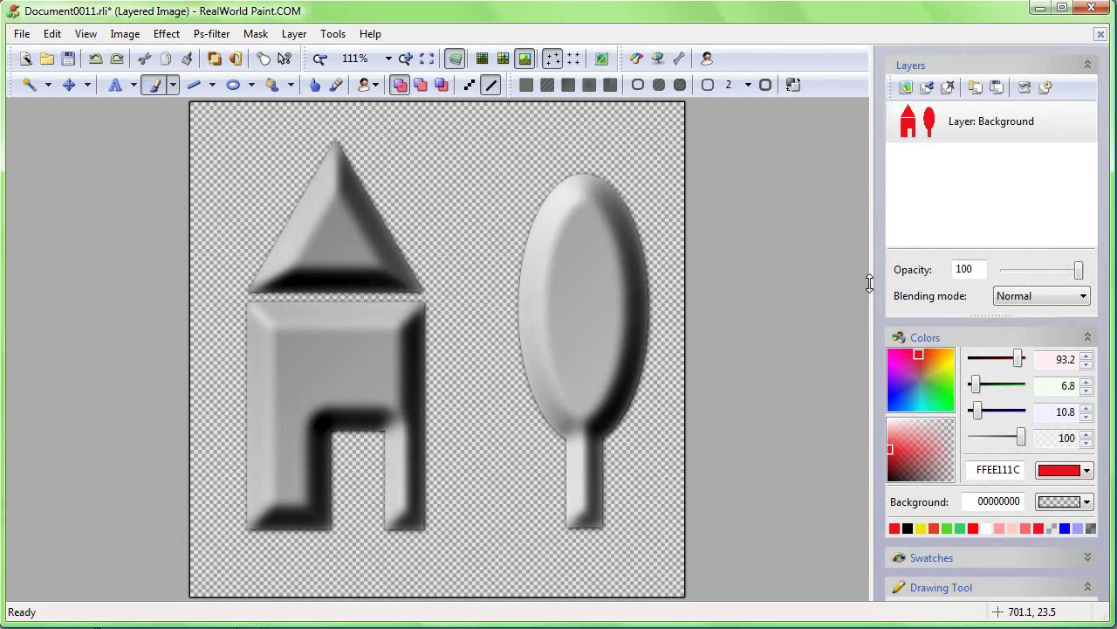
Add a Raster Image - Dissolve step with a raised amount to the layer effect.
{"action": "left_click", "coordinate": [1045, 87]}
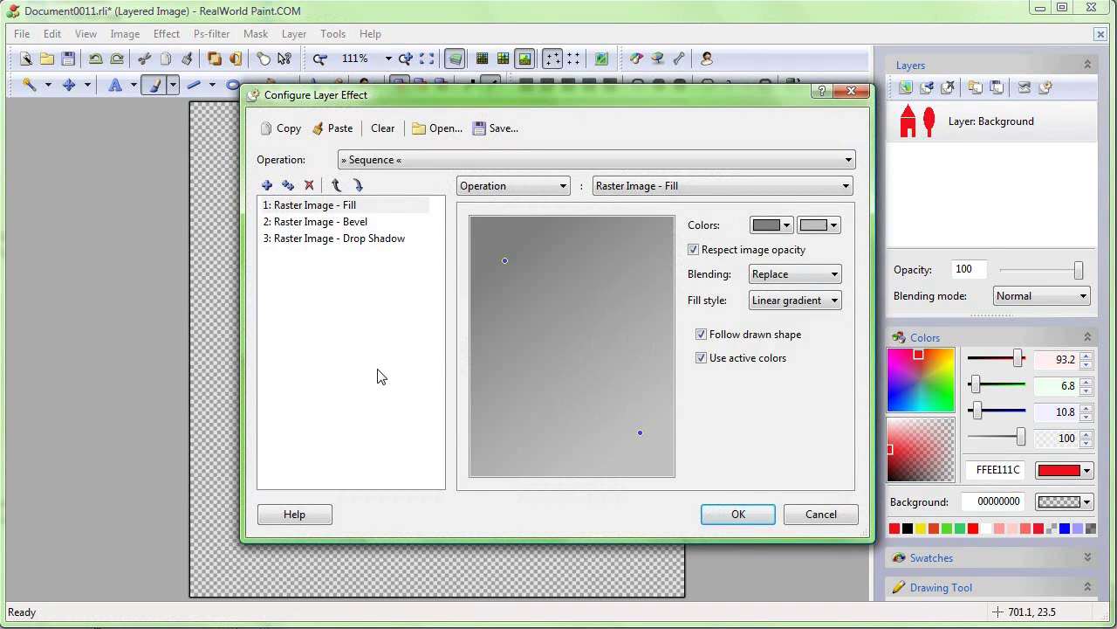
{"action": "left_click", "coordinate": [268, 185]}
{"action": "left_click", "coordinate": [666, 188]}
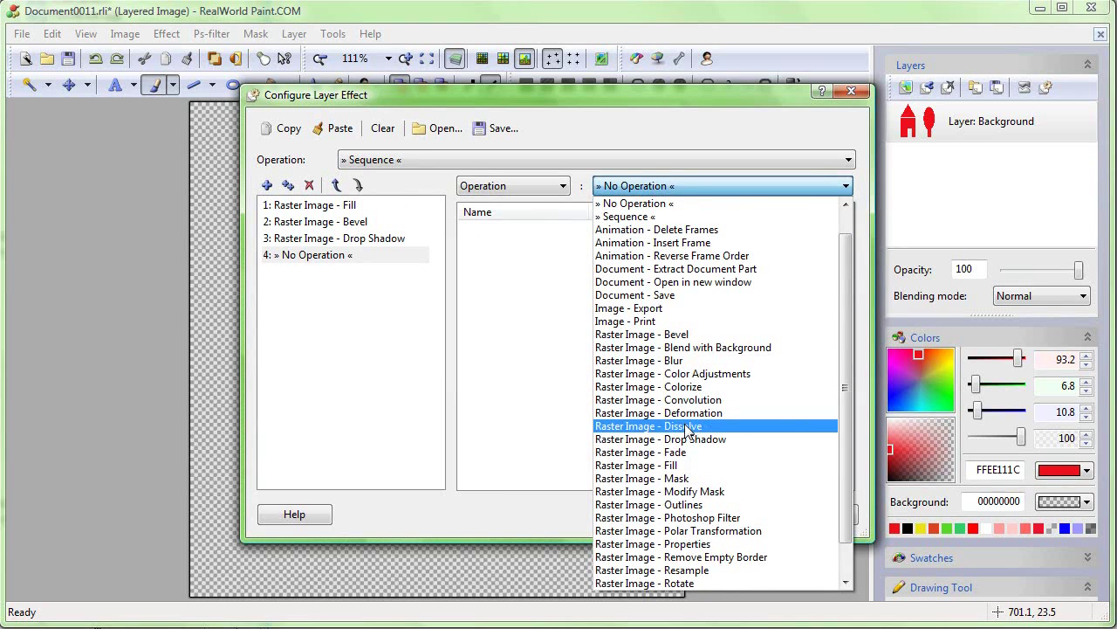
{"action": "left_click", "coordinate": [687, 428]}
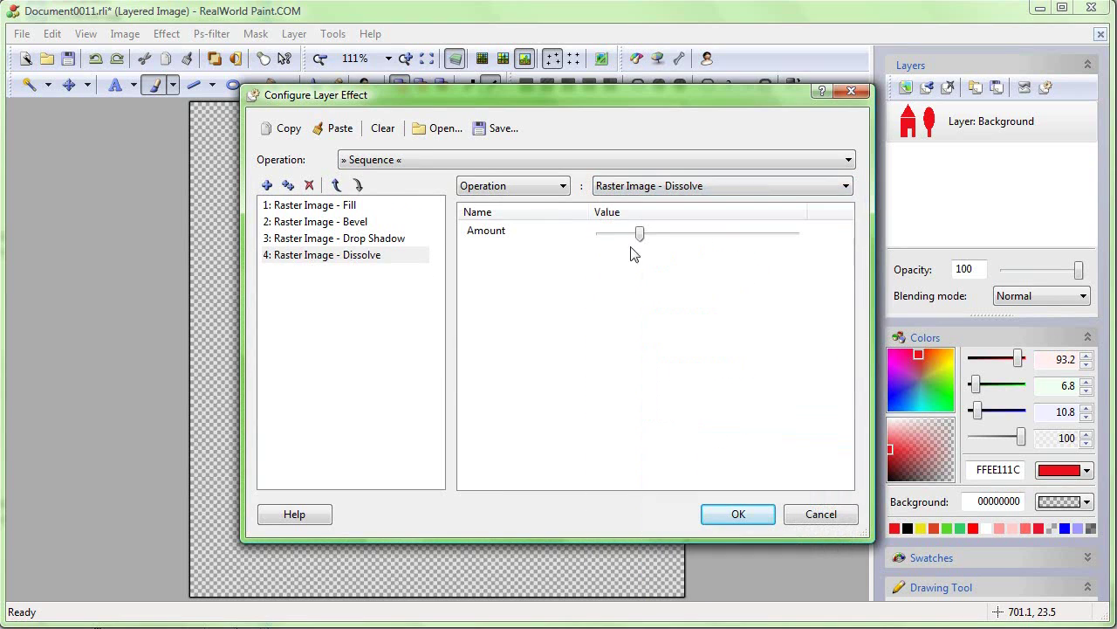
{"action": "left_click_drag", "start_coordinate": [636, 244], "coordinate": [698, 243]}
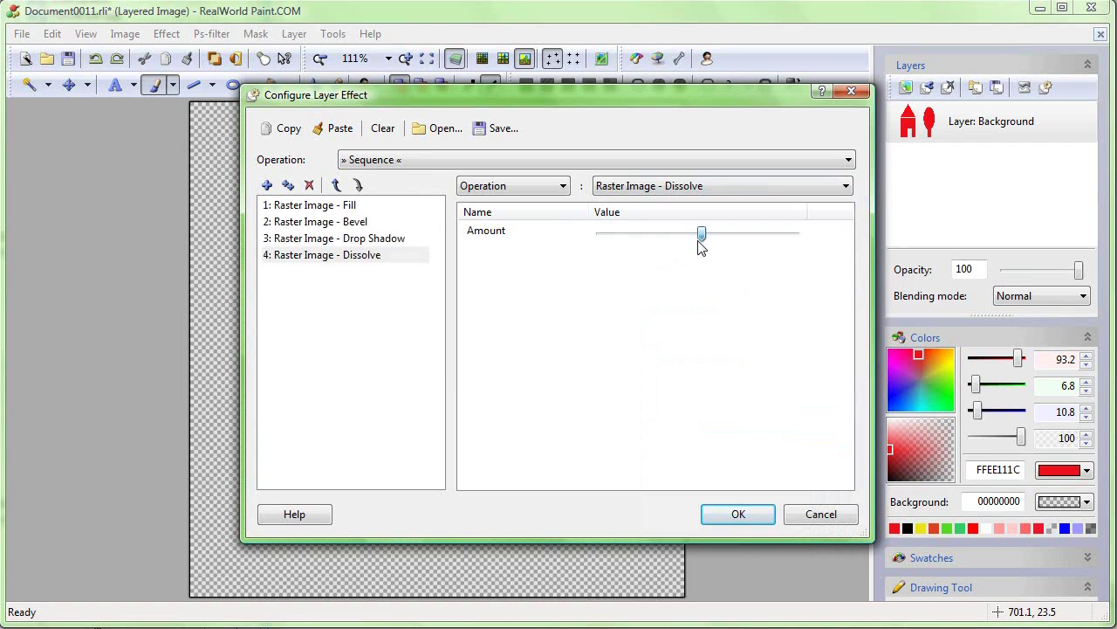
{"action": "left_click", "coordinate": [738, 513]}
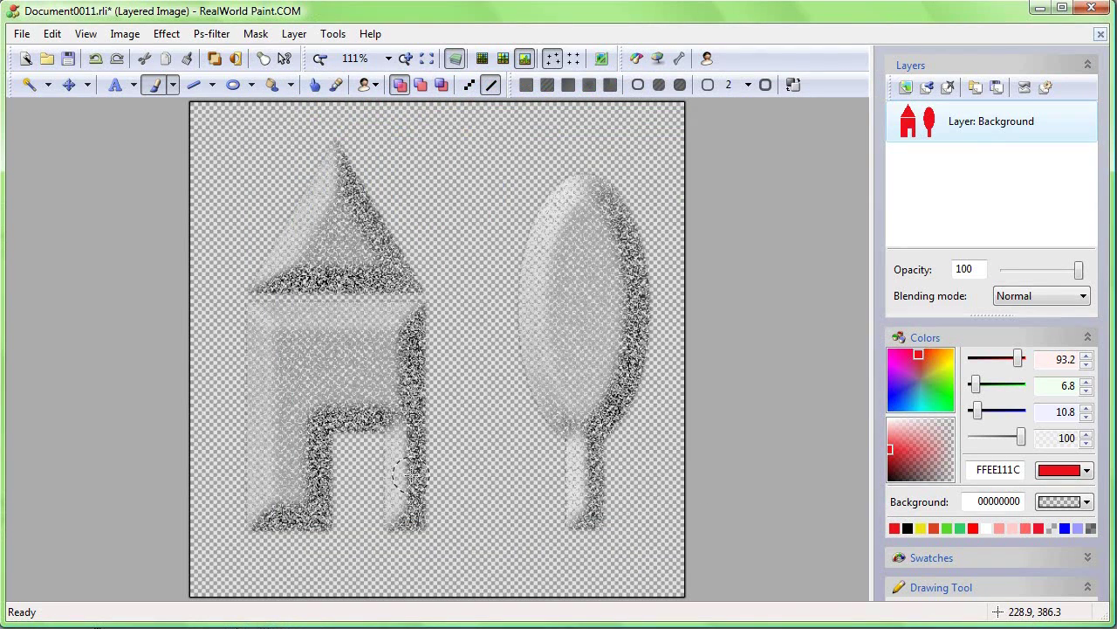
Move the Dissolve step above Drop Shadow in the effect sequence.
{"action": "left_click", "coordinate": [1046, 87]}
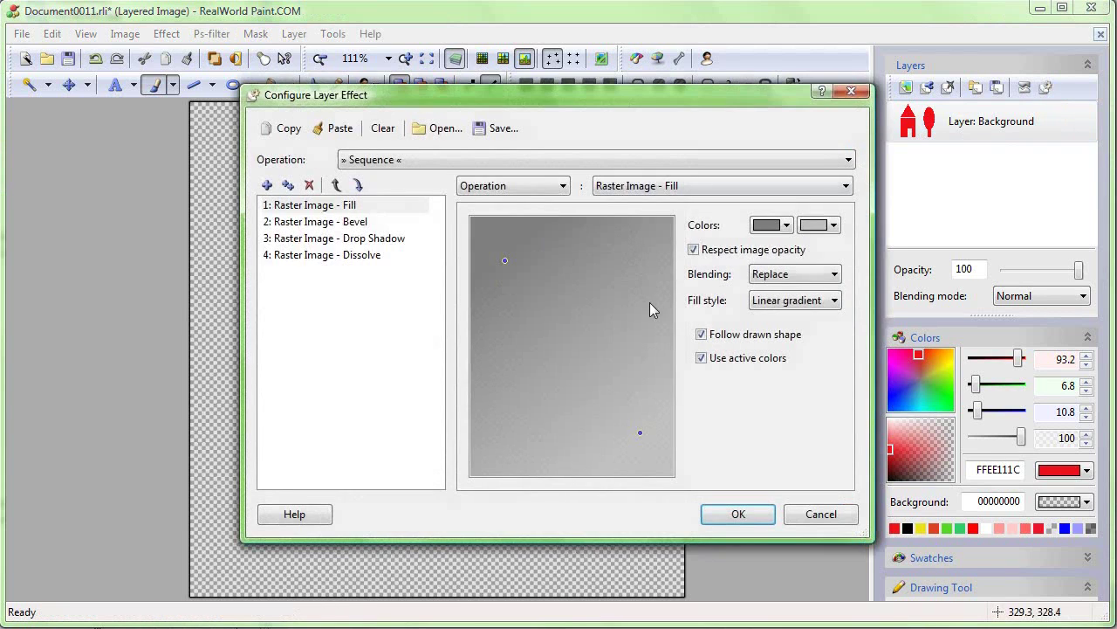
{"action": "left_click", "coordinate": [333, 255]}
{"action": "left_click", "coordinate": [337, 184]}
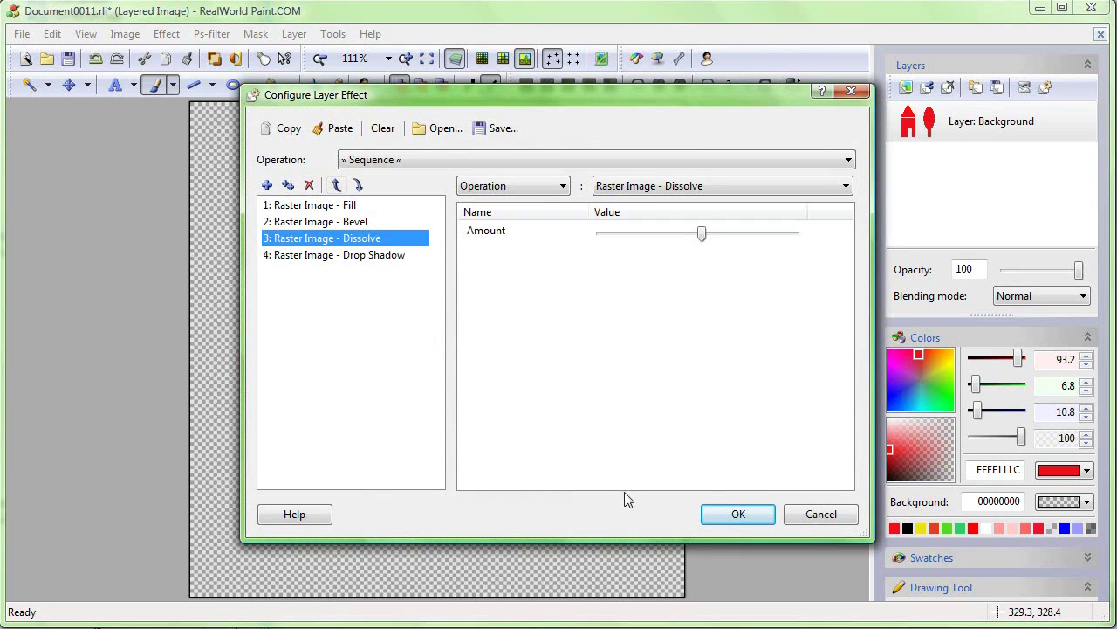
{"action": "left_click", "coordinate": [739, 515]}
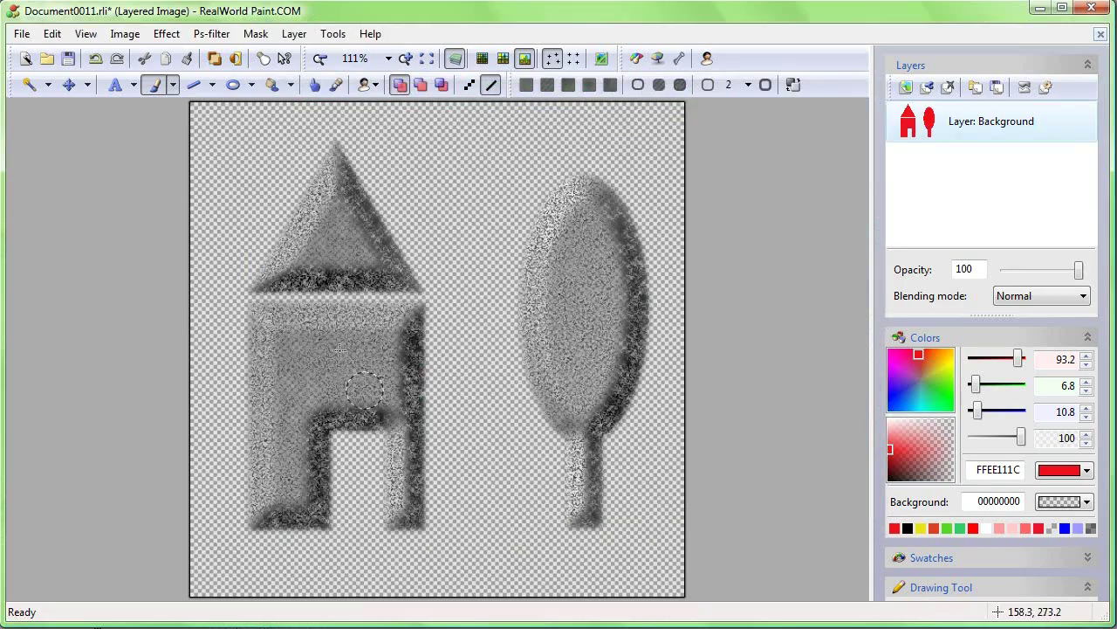
{"action": "scroll", "coordinate": [406, 374], "scroll_direction": "up", "scroll_amount": 6}
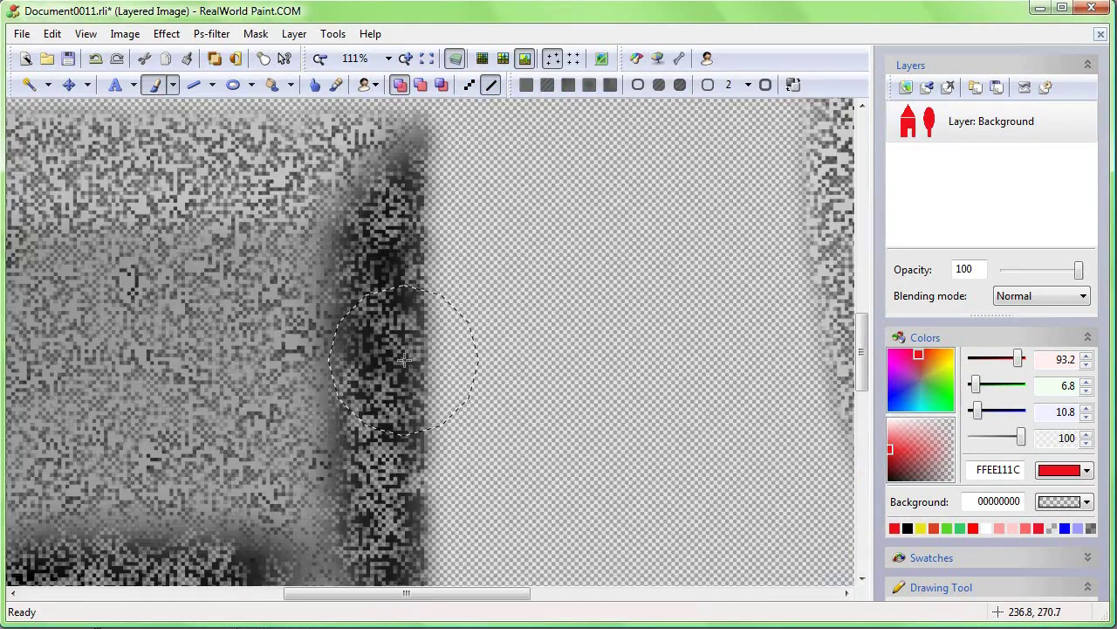
{"action": "scroll", "coordinate": [293, 382], "scroll_direction": "down", "scroll_amount": 6}
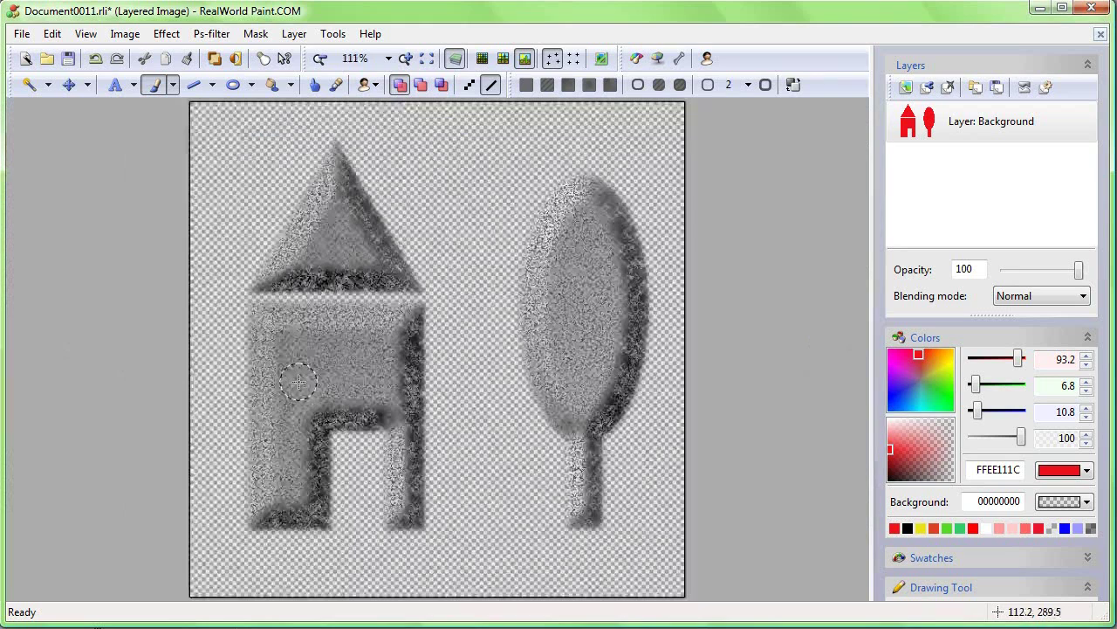
{"action": "left_click", "coordinate": [1045, 87]}
Replace the Dissolve step with Raster Image - Colorize using a blue hue.
{"action": "left_click", "coordinate": [327, 239]}
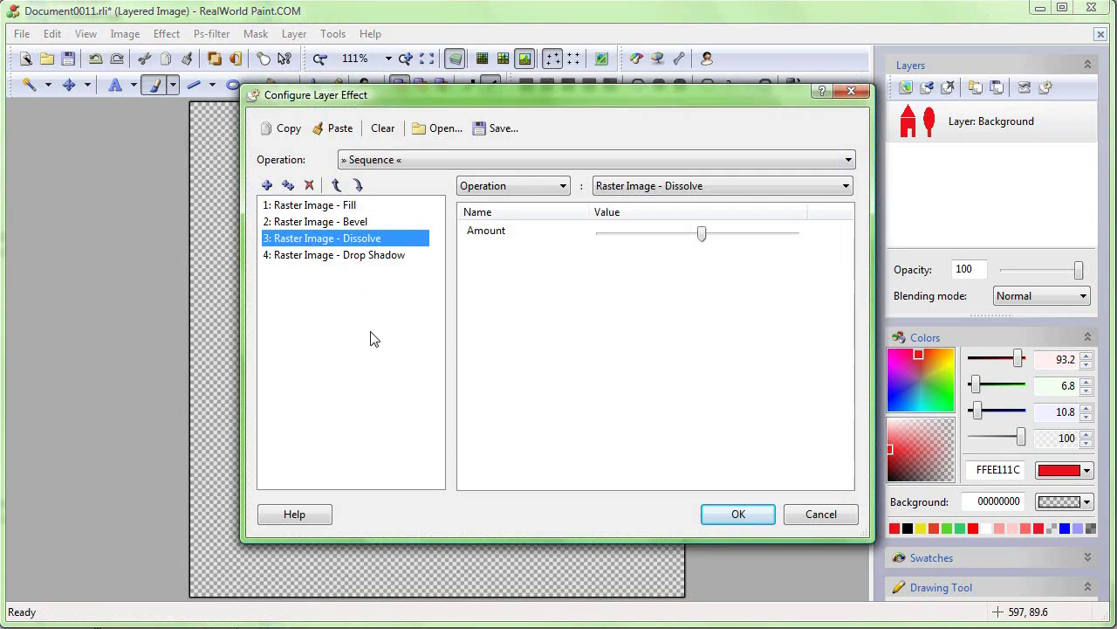
{"action": "left_click", "coordinate": [696, 188]}
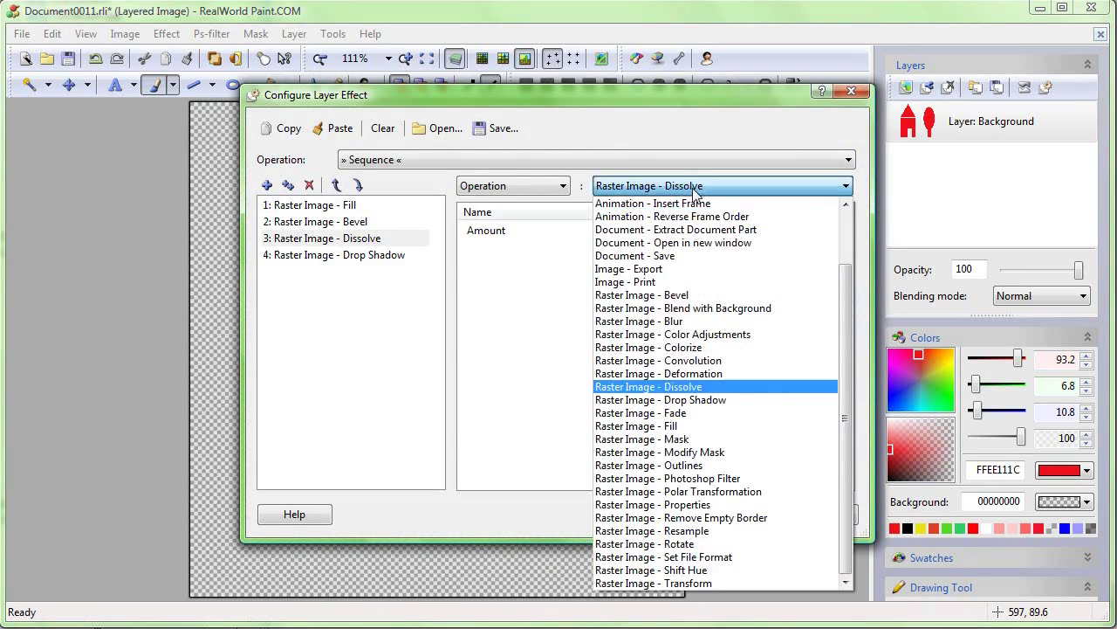
{"action": "left_click", "coordinate": [672, 349]}
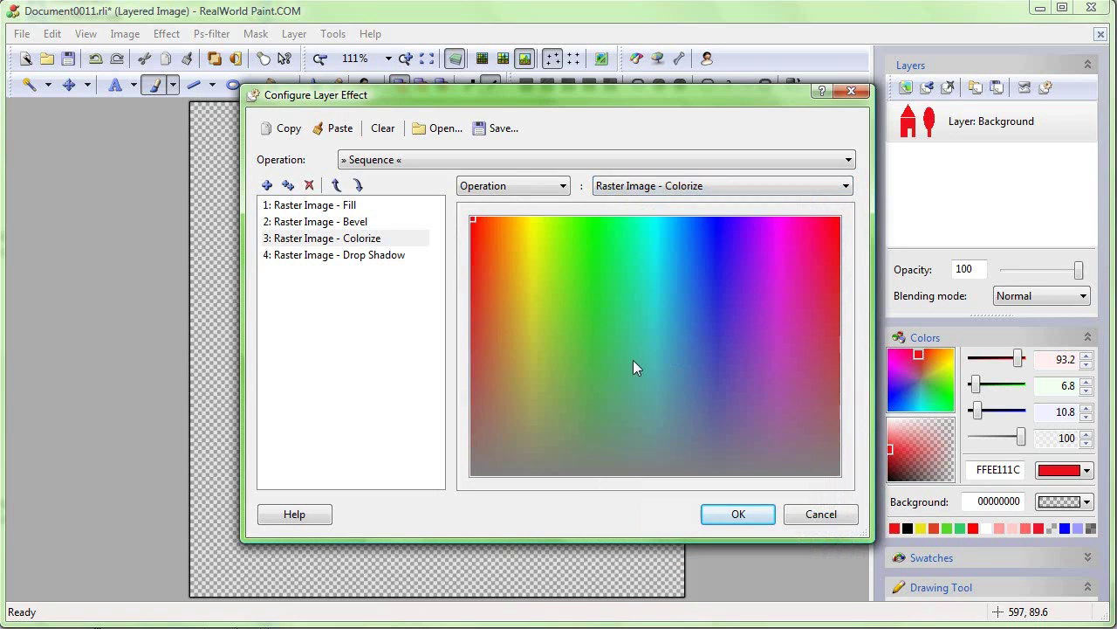
{"action": "left_click", "coordinate": [701, 340]}
{"action": "left_click", "coordinate": [733, 516]}
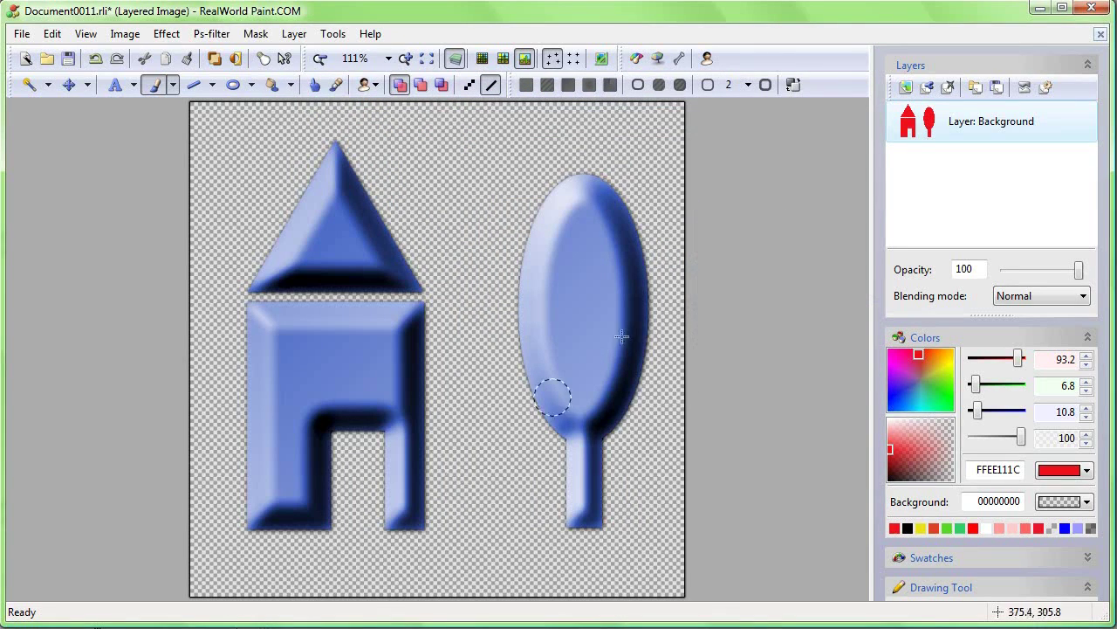
Copy the whole layer effect sequence without changing it.
{"action": "left_click", "coordinate": [1046, 87]}
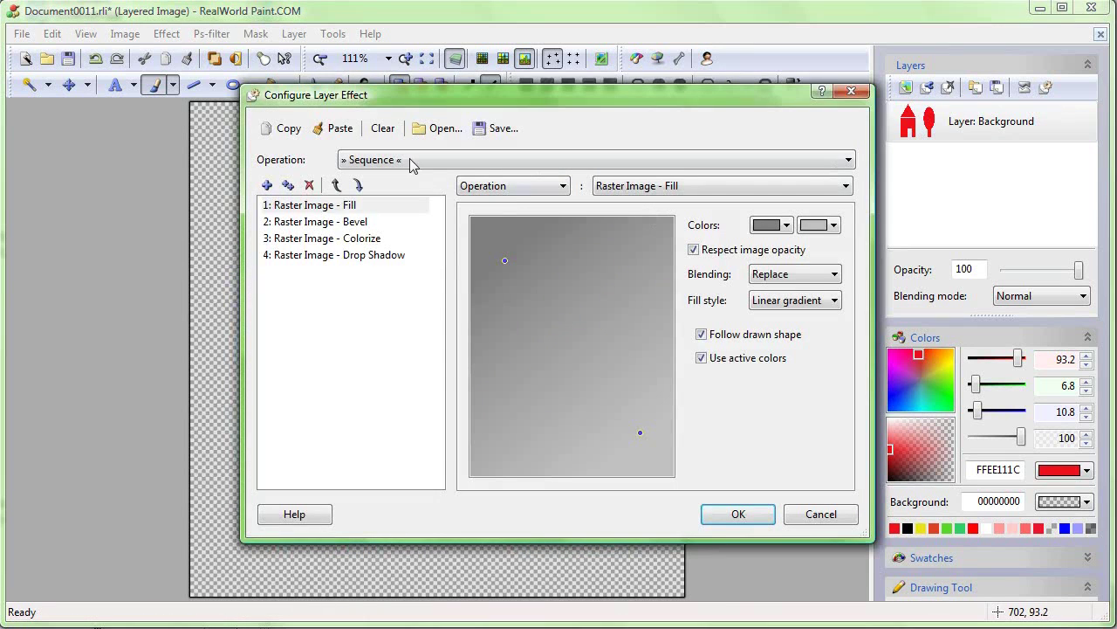
{"action": "left_click", "coordinate": [283, 131]}
{"action": "left_click", "coordinate": [816, 515]}
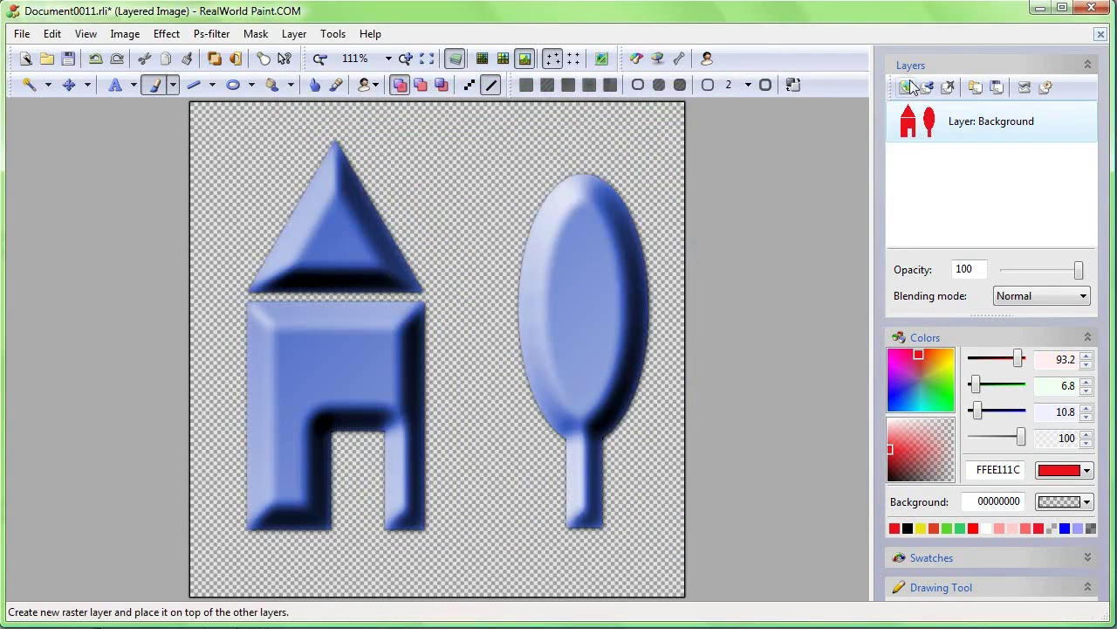
Add a new layer, paste the copied effect, and set its Colorize hue to red.
{"action": "left_click", "coordinate": [907, 87]}
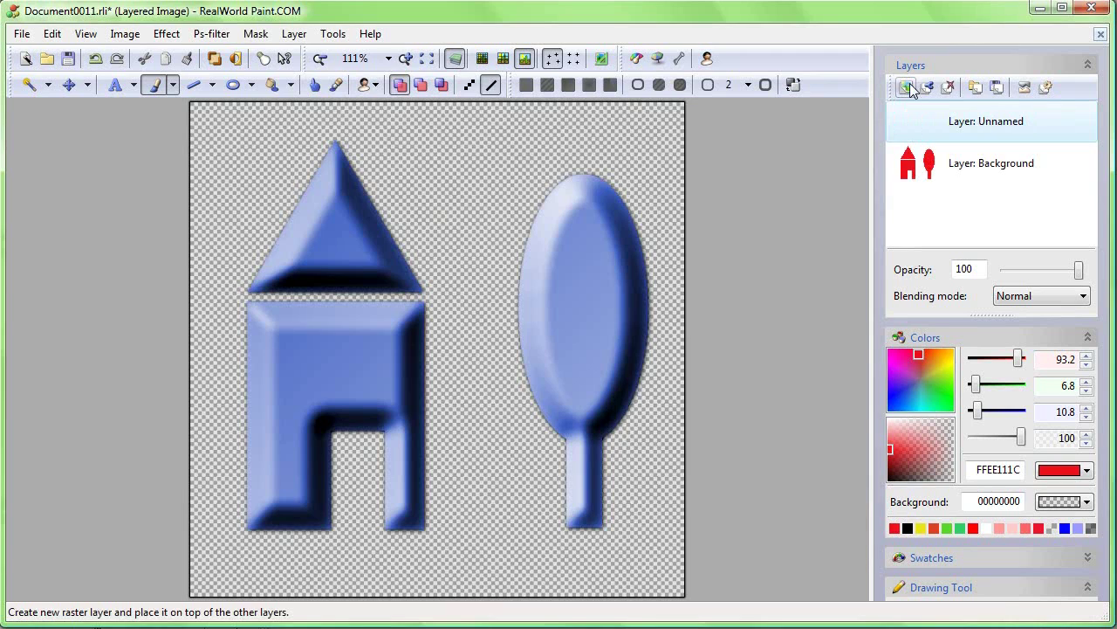
{"action": "left_click", "coordinate": [1046, 88]}
{"action": "left_click", "coordinate": [336, 129]}
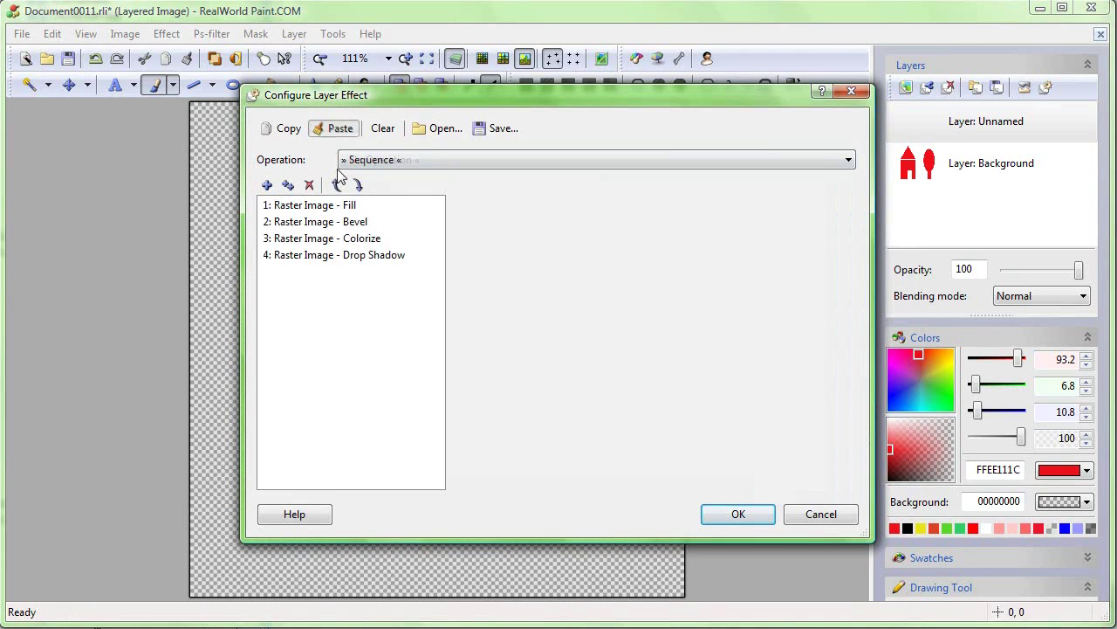
{"action": "left_click", "coordinate": [332, 238]}
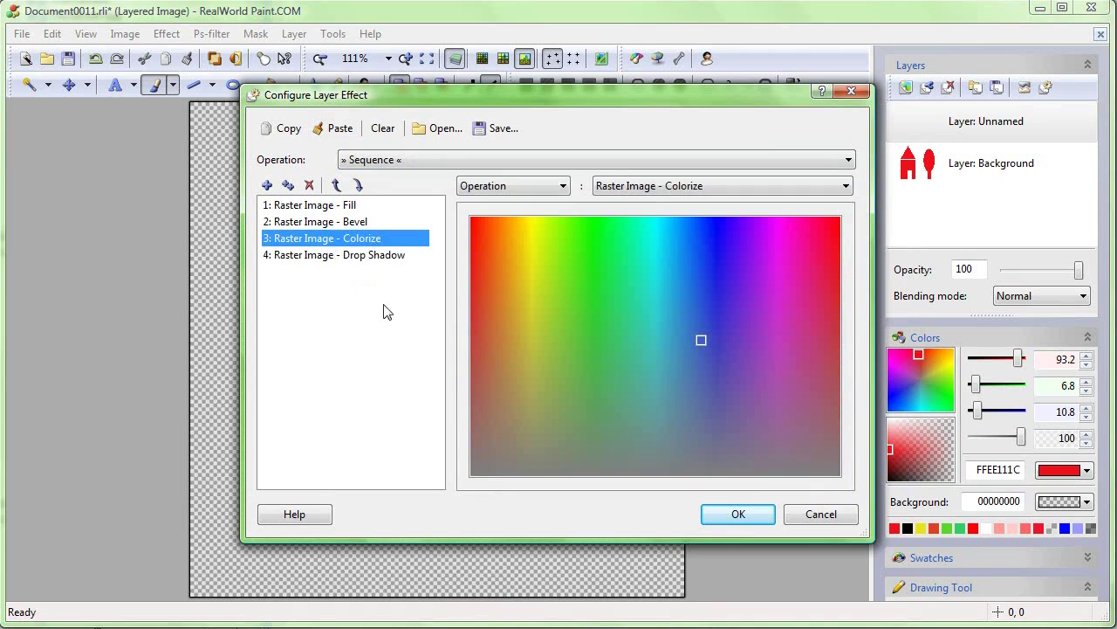
{"action": "left_click", "coordinate": [832, 301]}
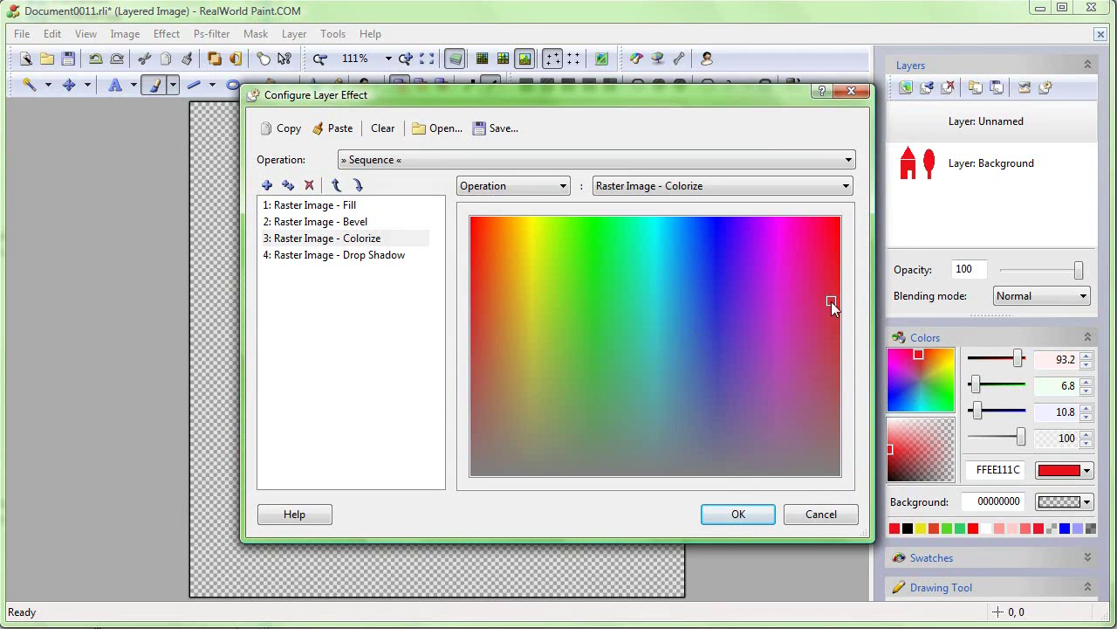
Set the Drop Shadow to yellow with offsets 0 and size 3.
{"action": "left_click", "coordinate": [335, 256]}
{"action": "left_click", "coordinate": [774, 277]}
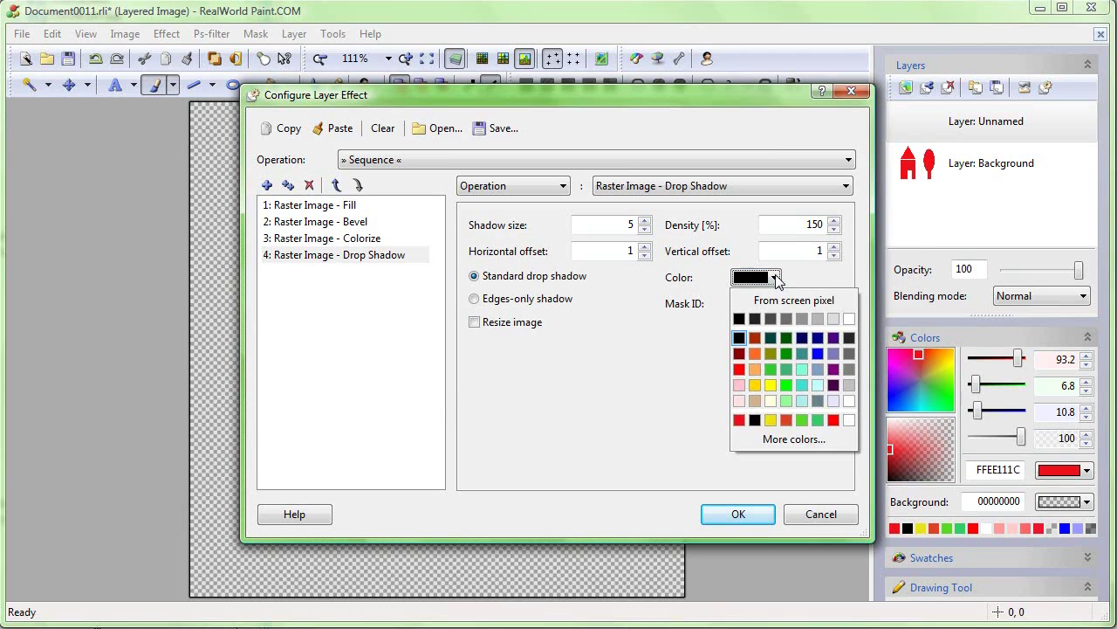
{"action": "left_click", "coordinate": [770, 384]}
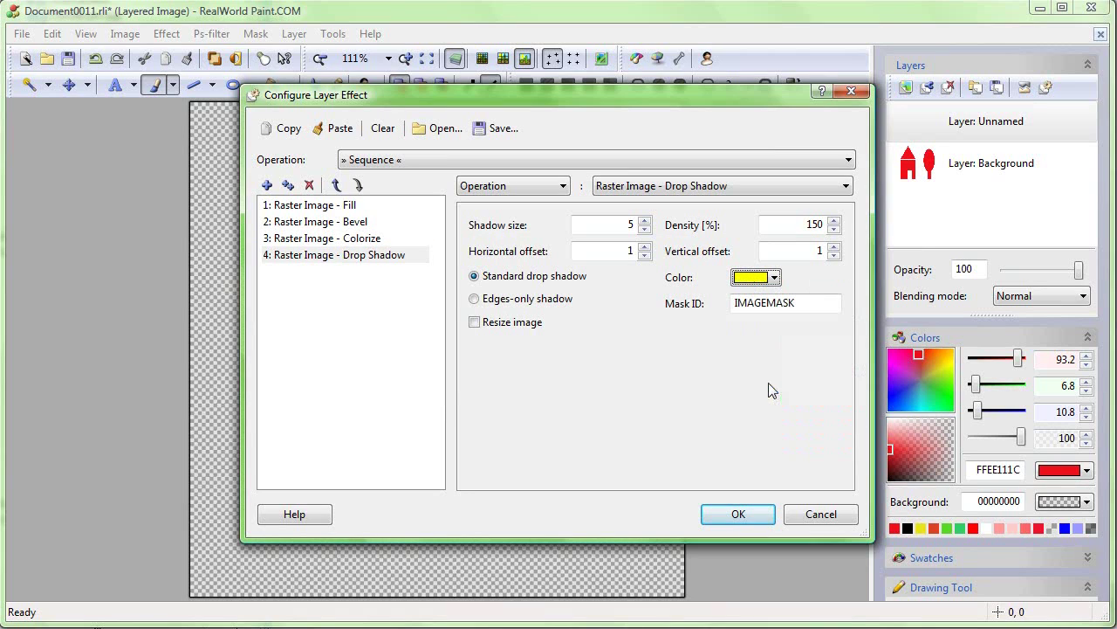
{"action": "left_click", "coordinate": [645, 254]}
{"action": "left_click", "coordinate": [833, 255]}
{"action": "left_click", "coordinate": [645, 228]}
{"action": "left_click", "coordinate": [645, 228]}
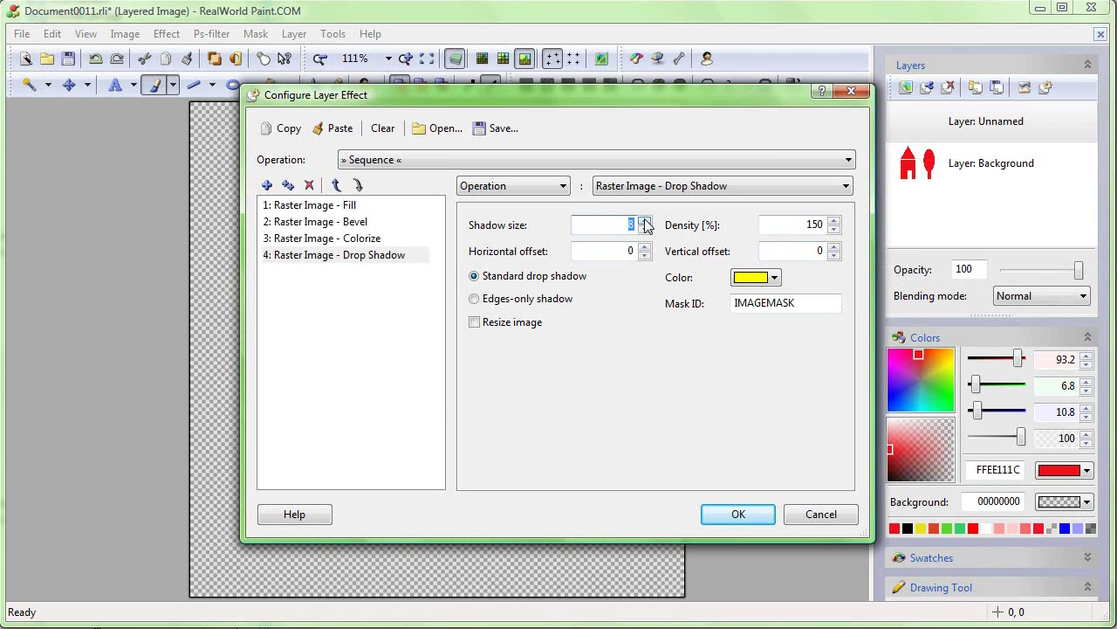
{"action": "left_click", "coordinate": [728, 513]}
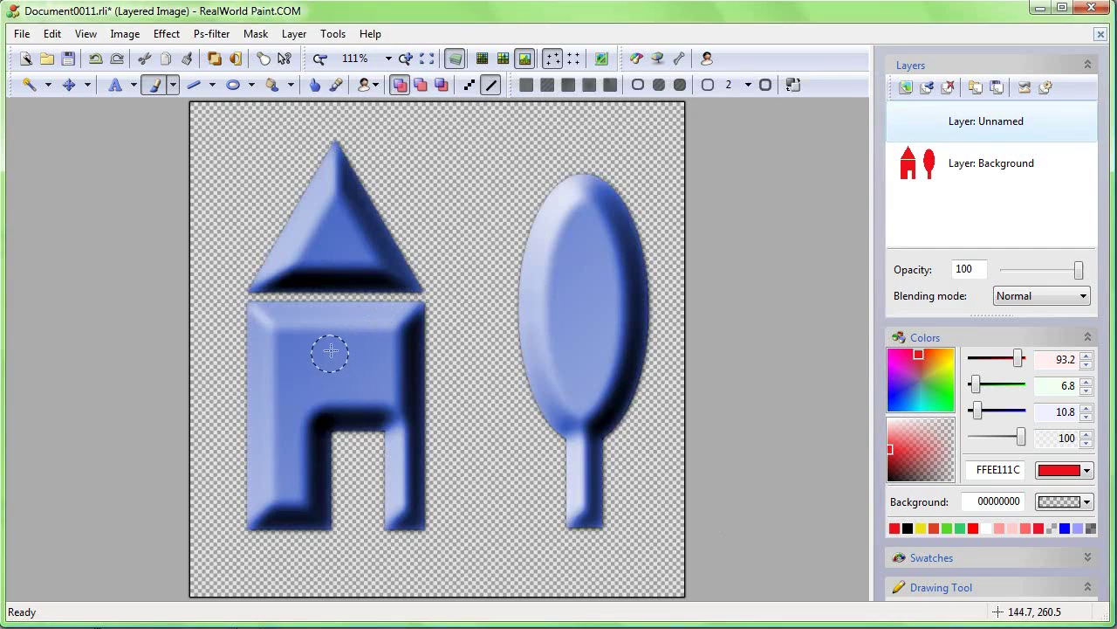
{"action": "mouse_move", "coordinate": [323, 358]}
{"action": "left_mouse_down"}
{"action": "mouse_move", "coordinate": [445, 285]}
{"action": "mouse_move", "coordinate": [576, 365]}
{"action": "mouse_move", "coordinate": [564, 423]}
{"action": "mouse_move", "coordinate": [417, 395]}
{"action": "mouse_move", "coordinate": [442, 514]}
{"action": "mouse_move", "coordinate": [534, 558]}
{"action": "left_mouse_up"}
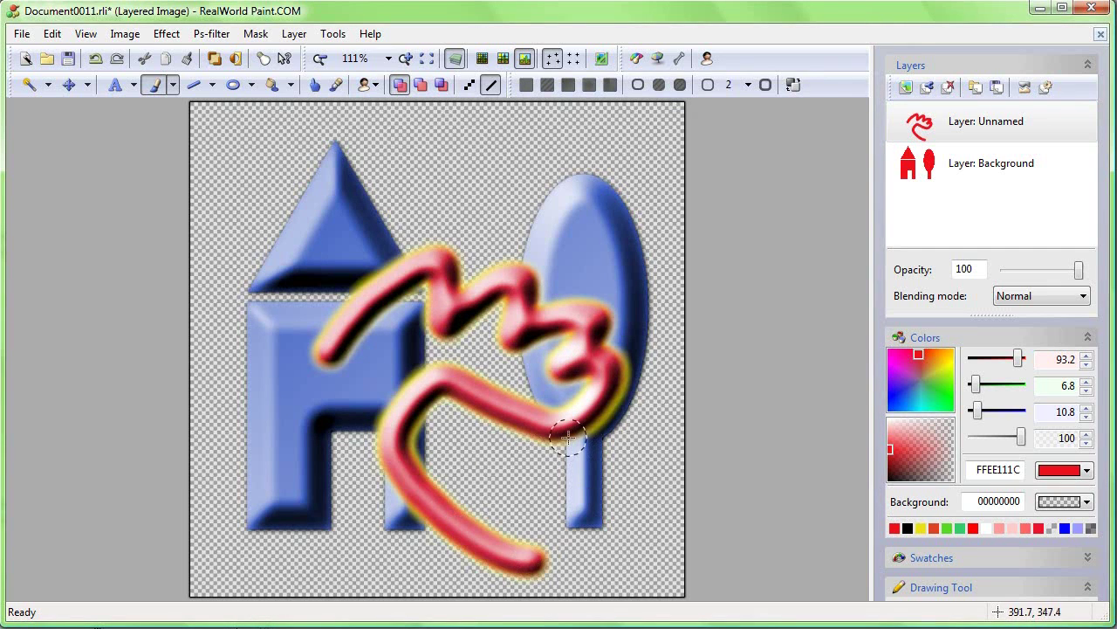
{"action": "key", "text": "ctrl+z"}
{"action": "scroll", "coordinate": [878, 291], "scroll_direction": "down", "scroll_amount": 3}
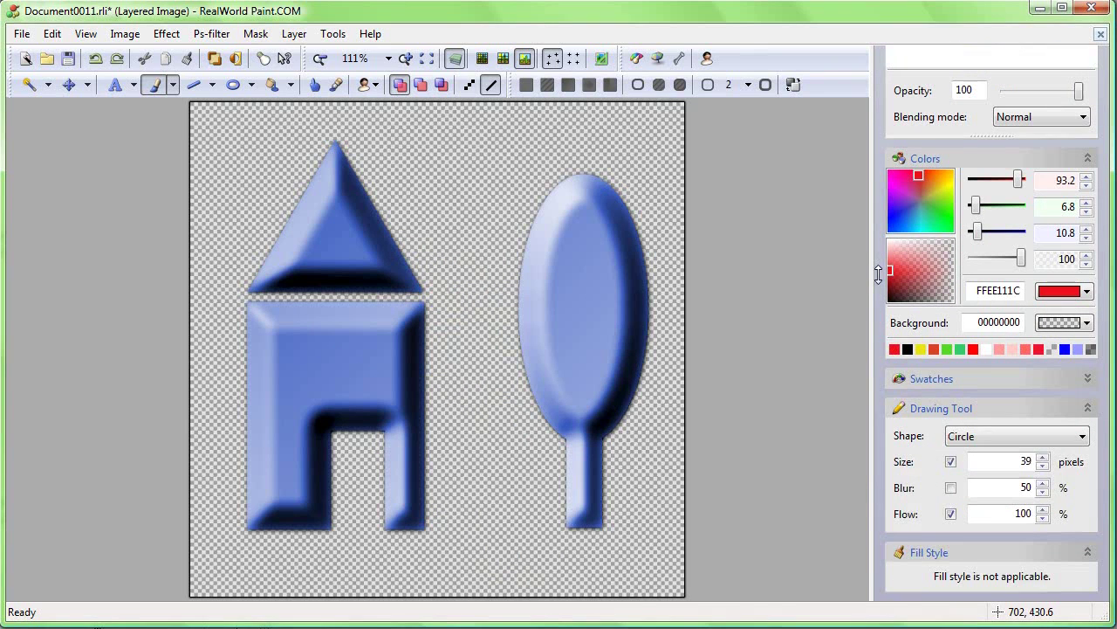
{"action": "left_click", "coordinate": [1042, 493]}
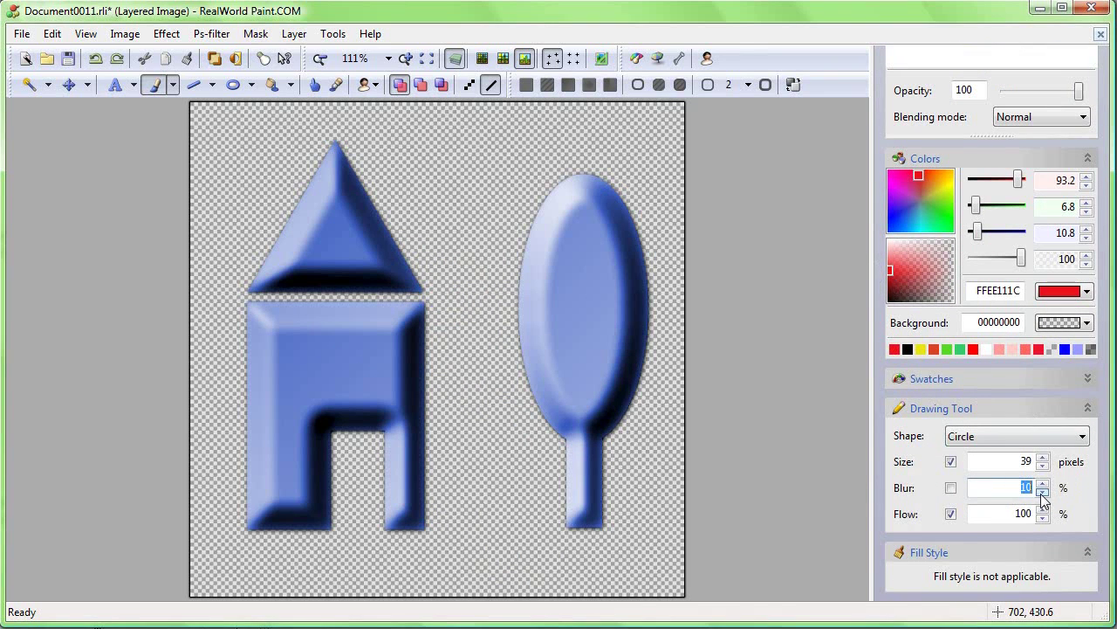
{"action": "mouse_move", "coordinate": [301, 333]}
{"action": "left_mouse_down"}
{"action": "mouse_move", "coordinate": [357, 282]}
{"action": "mouse_move", "coordinate": [467, 316]}
{"action": "mouse_move", "coordinate": [643, 445]}
{"action": "mouse_move", "coordinate": [508, 459]}
{"action": "left_mouse_up"}
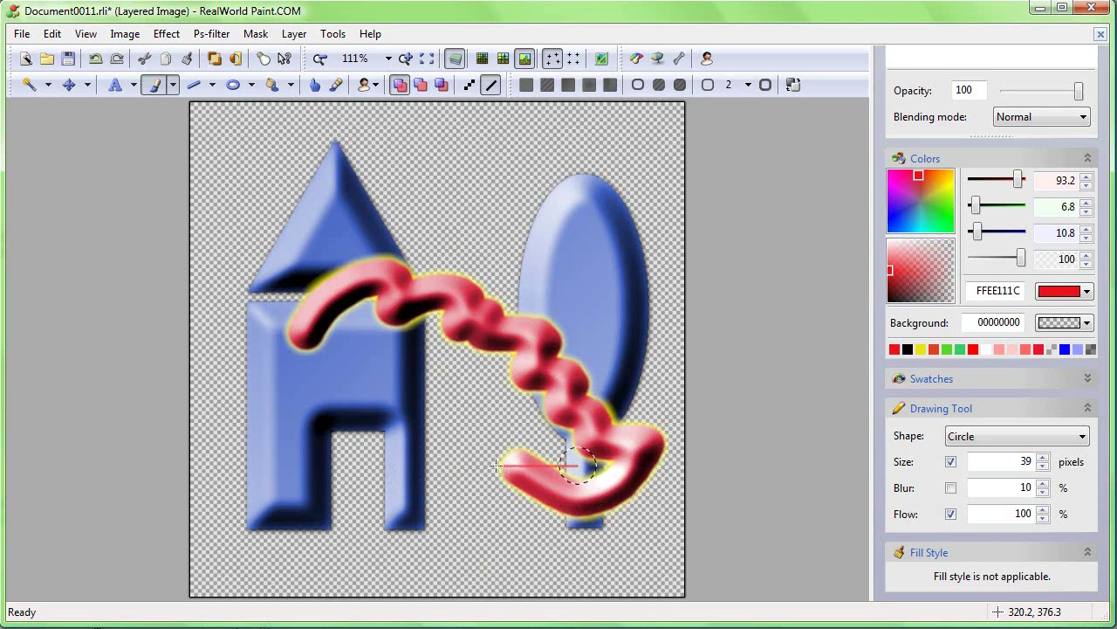
{"action": "key", "text": "ctrl+z"}
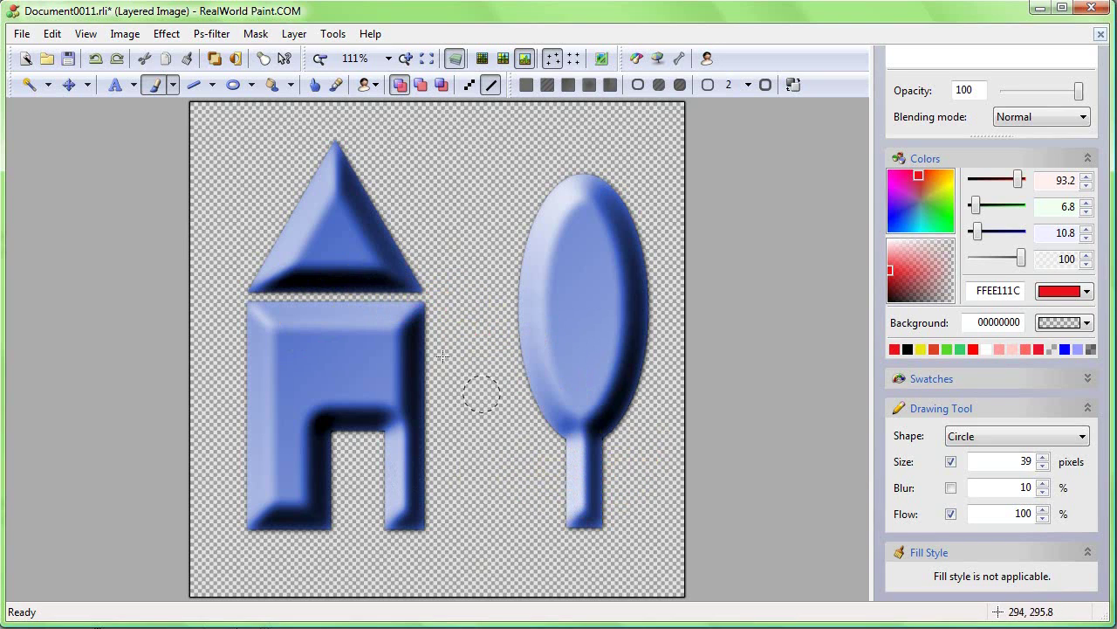
Place the 'Layers with styles' text at size 120 over the shapes, then reveal the layers list.
{"action": "left_click", "coordinate": [115, 85]}
{"action": "left_click", "coordinate": [450, 328]}
{"action": "left_click_drag", "start_coordinate": [641, 351], "coordinate": [534, 282]}
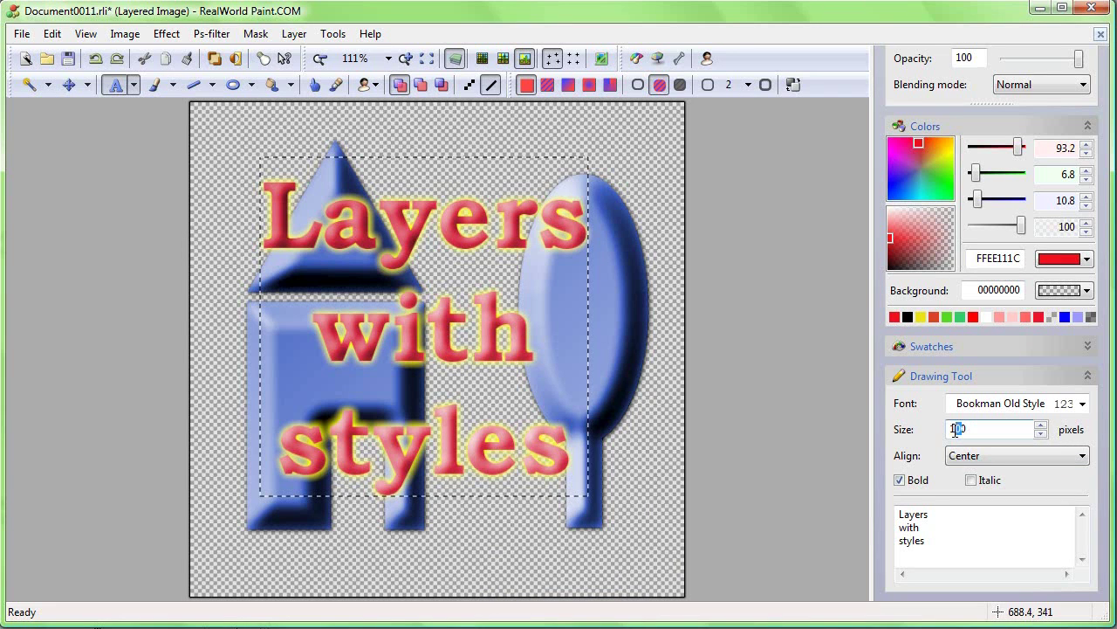
{"action": "scroll", "coordinate": [957, 428], "scroll_direction": "up", "scroll_amount": 3}
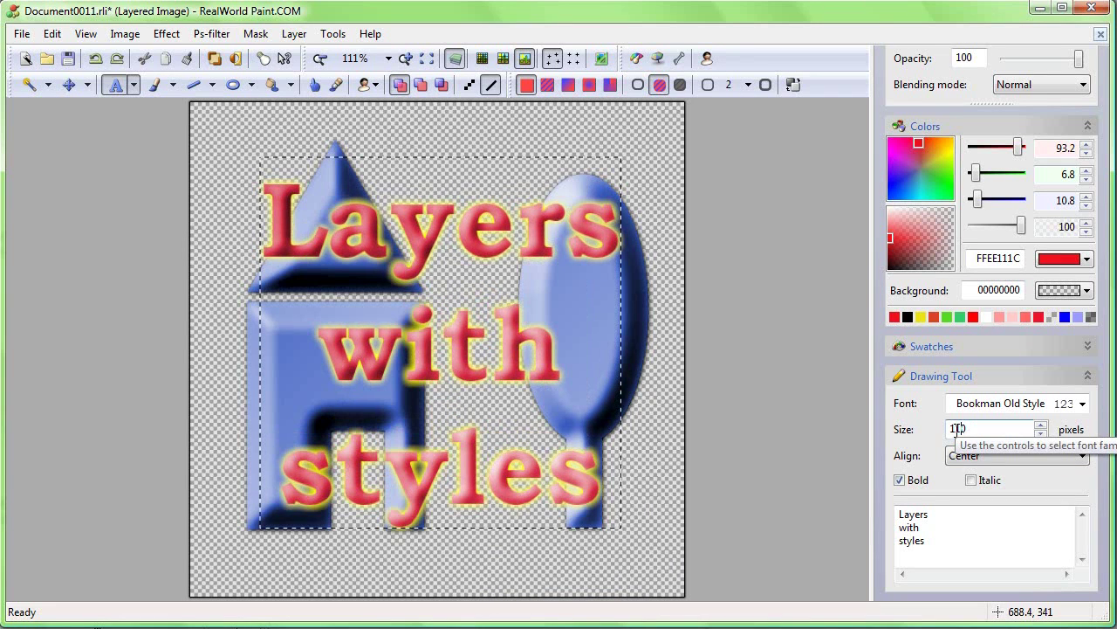
{"action": "double_click", "coordinate": [959, 429]}
{"action": "type", "text": "120"}
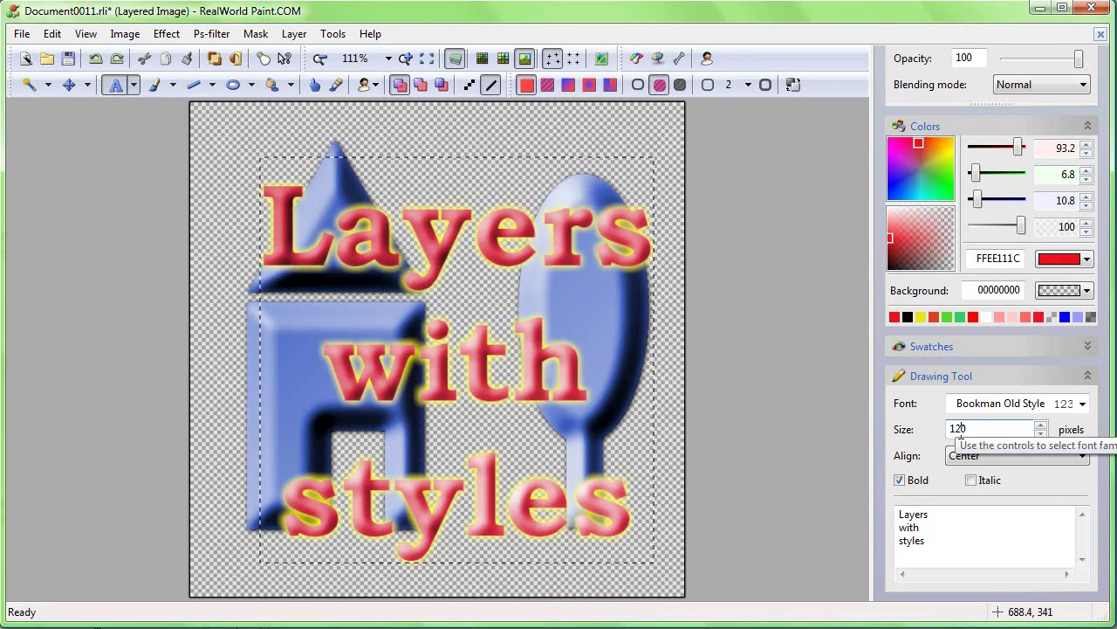
{"action": "mouse_move", "coordinate": [458, 347]}
{"action": "left_mouse_down"}
{"action": "mouse_move", "coordinate": [441, 327]}
{"action": "mouse_move", "coordinate": [446, 337]}
{"action": "left_mouse_up"}
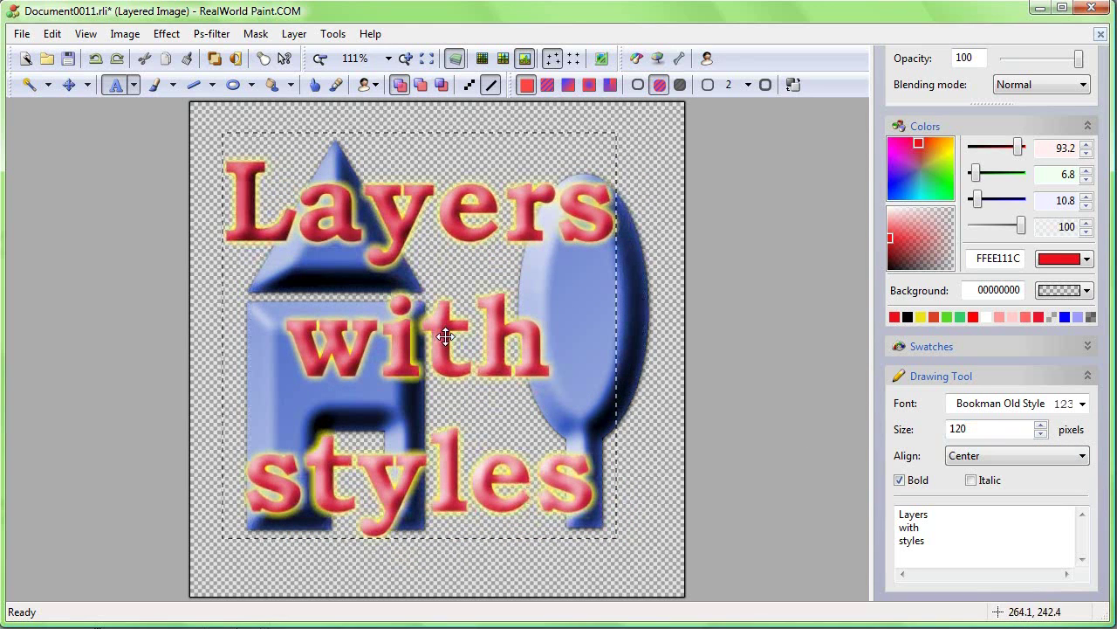
{"action": "left_click_drag", "start_coordinate": [875, 72], "coordinate": [876, 283]}
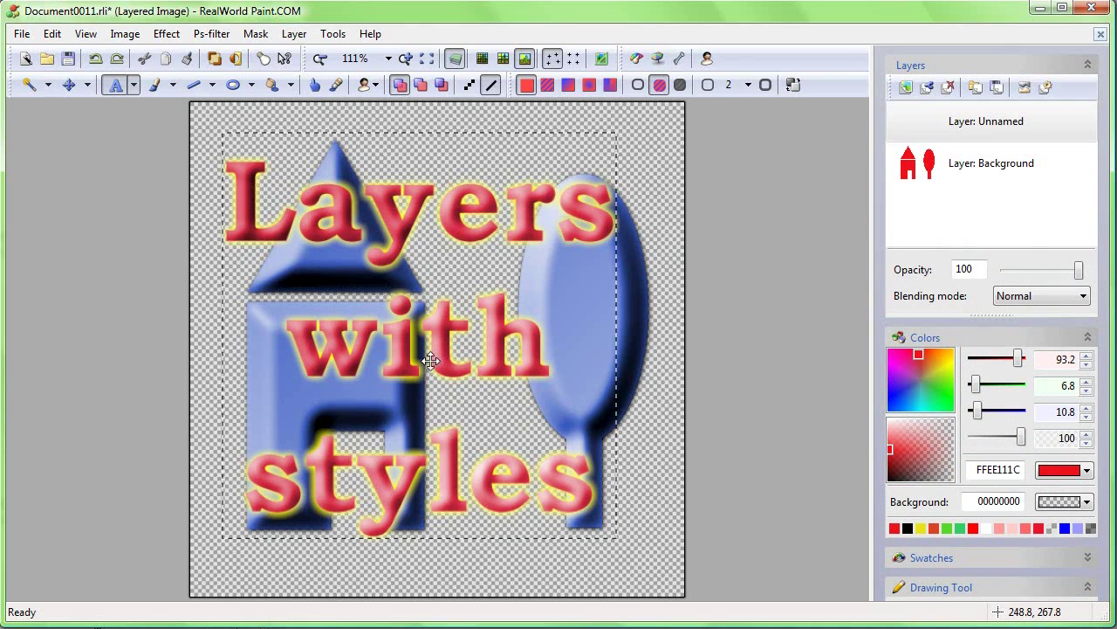
Duplicate the text effect's Fill step and make the copy a radial gradient, centre shifted right-down.
{"action": "left_click", "coordinate": [1045, 87]}
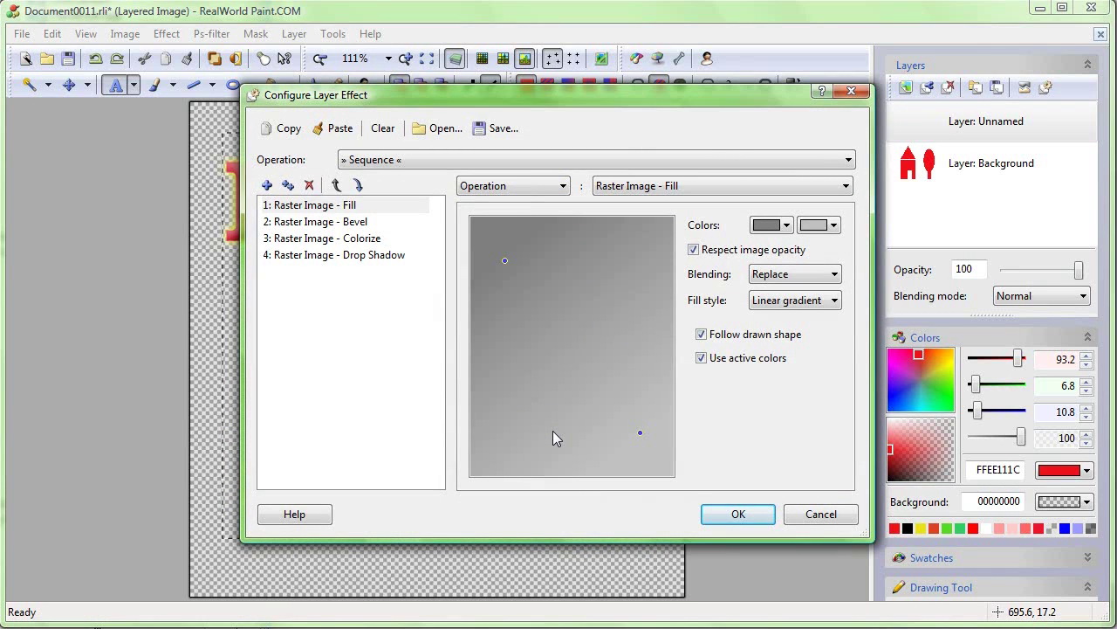
{"action": "left_click", "coordinate": [303, 224]}
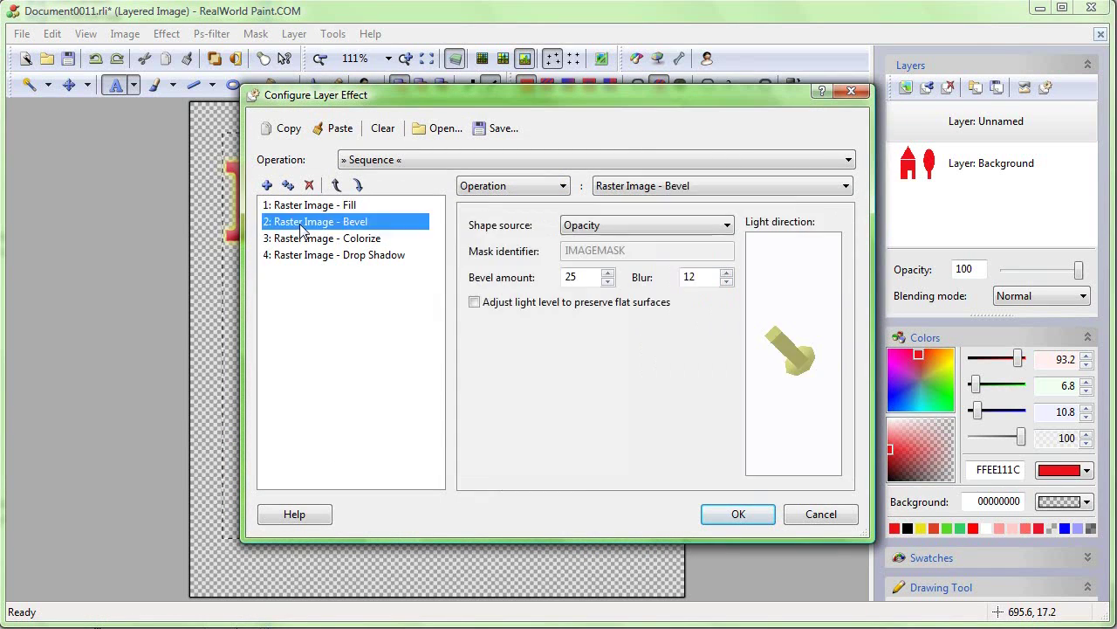
{"action": "left_click", "coordinate": [301, 206]}
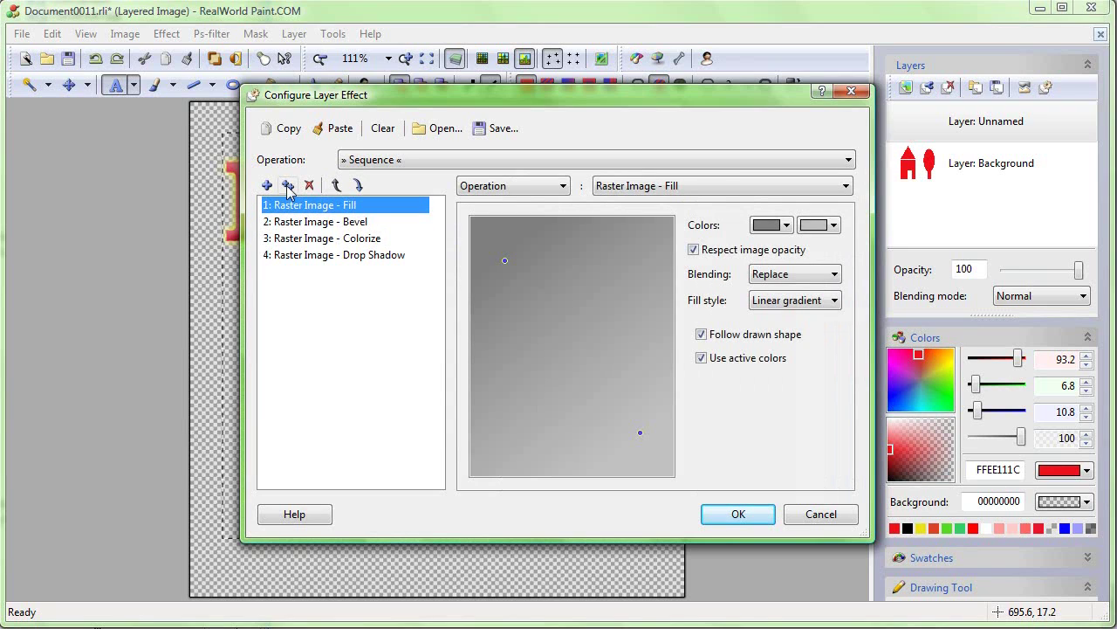
{"action": "left_click", "coordinate": [287, 185]}
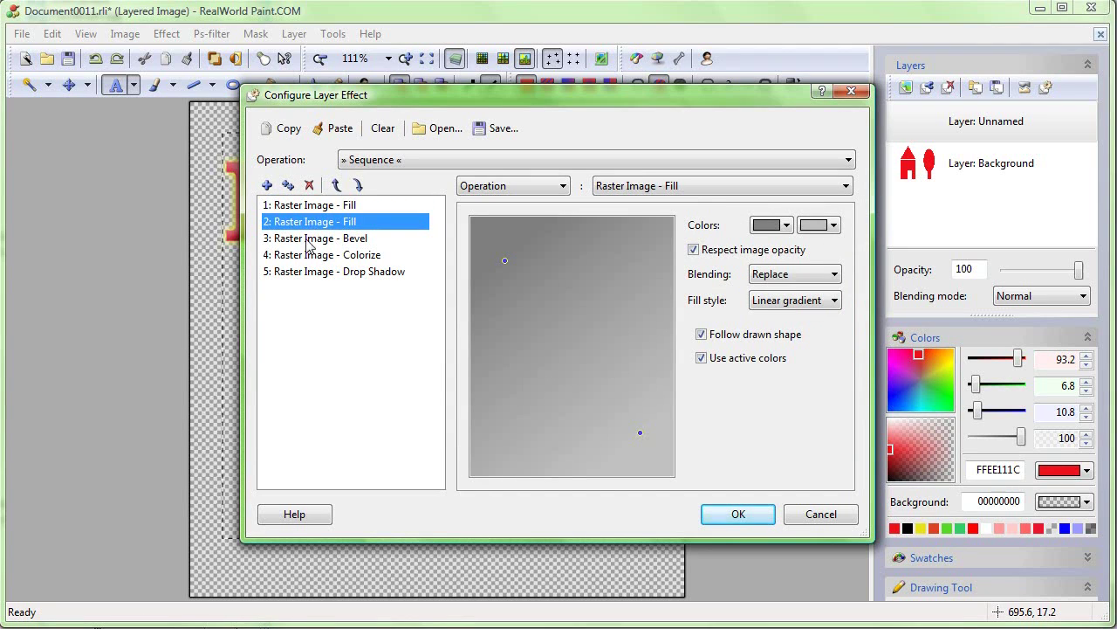
{"action": "left_click", "coordinate": [826, 301]}
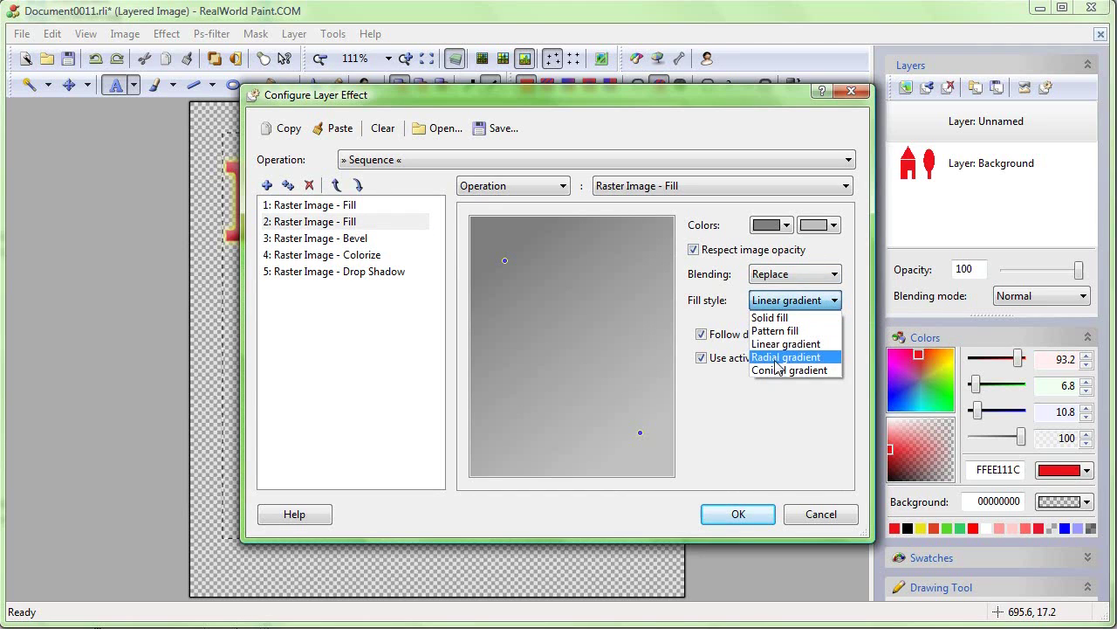
{"action": "left_click", "coordinate": [786, 357]}
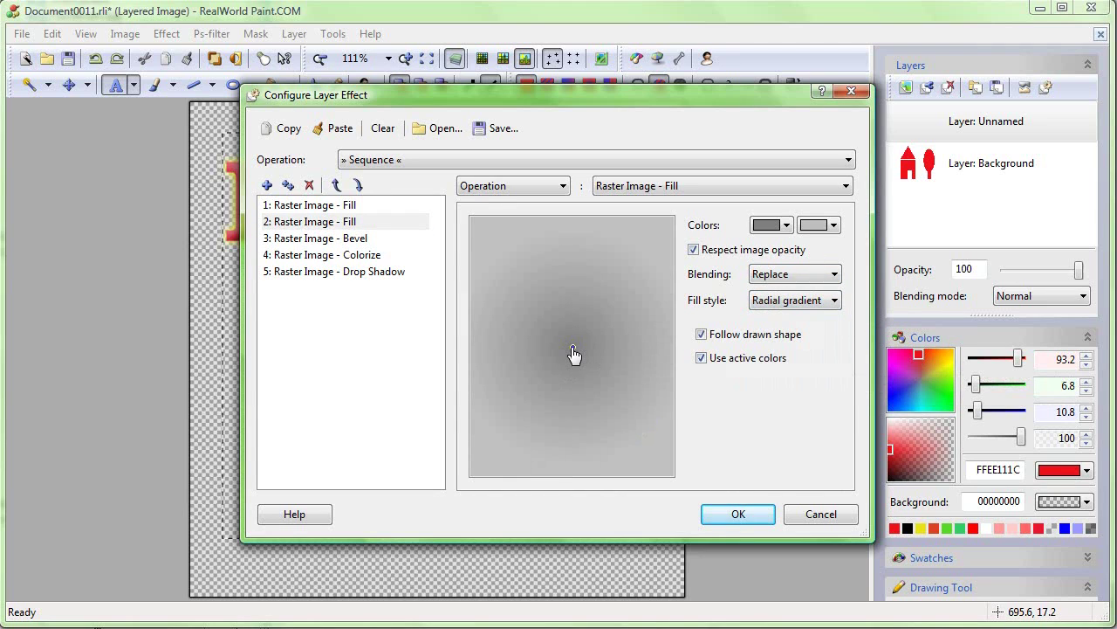
{"action": "left_click_drag", "start_coordinate": [573, 347], "coordinate": [618, 367]}
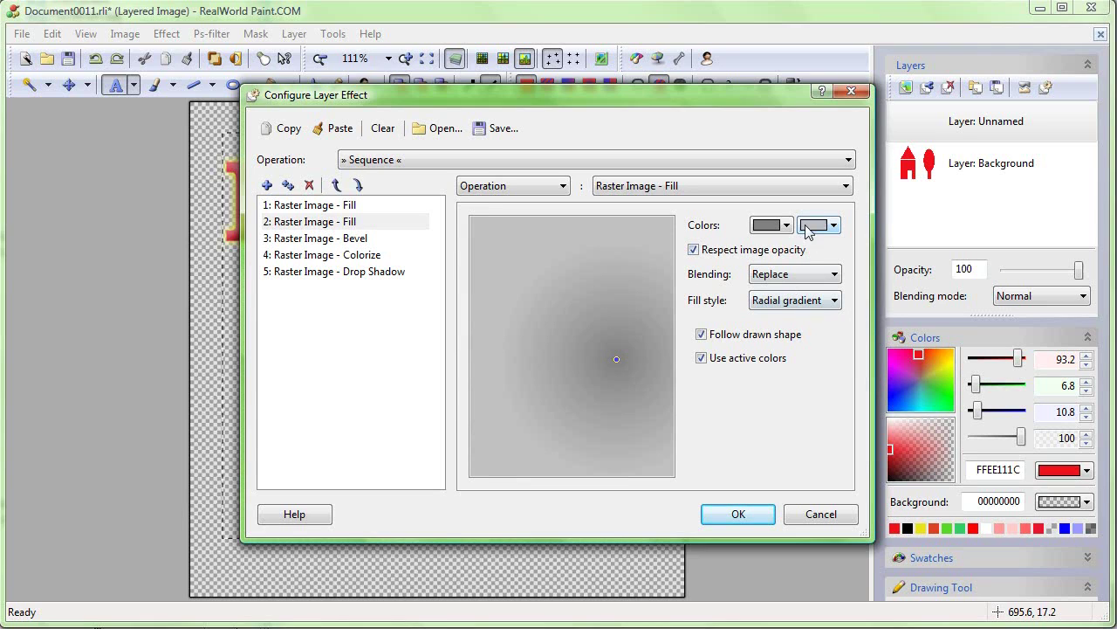
Set the new fill to Paint over, graded from translucent dark grey to transparent.
{"action": "left_click", "coordinate": [804, 278]}
{"action": "left_click", "coordinate": [780, 305]}
{"action": "left_click", "coordinate": [787, 225]}
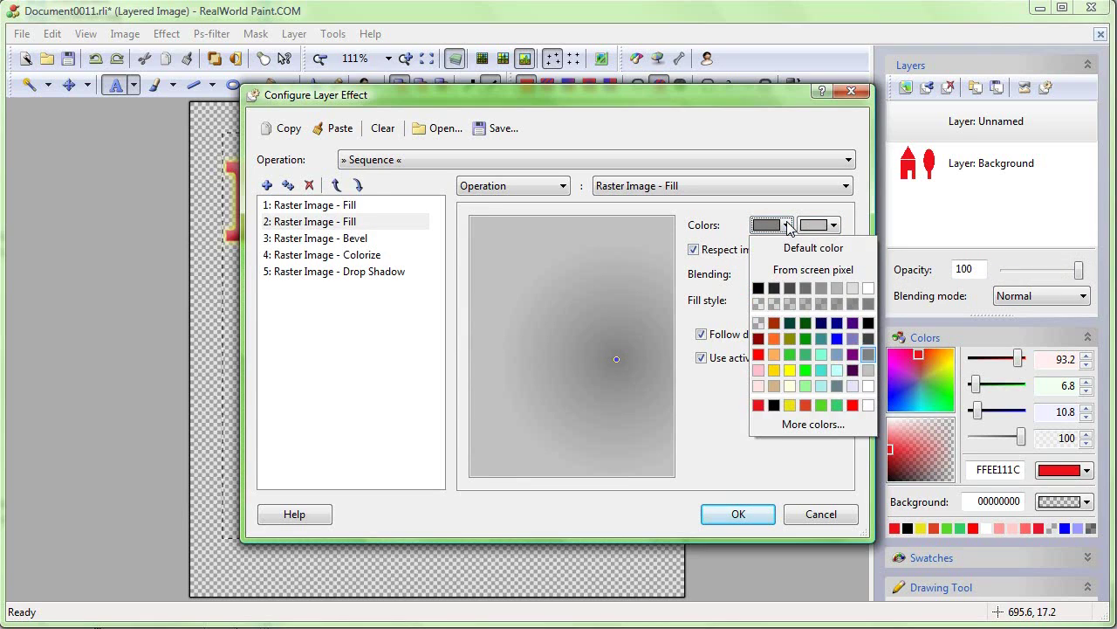
{"action": "left_click", "coordinate": [791, 303]}
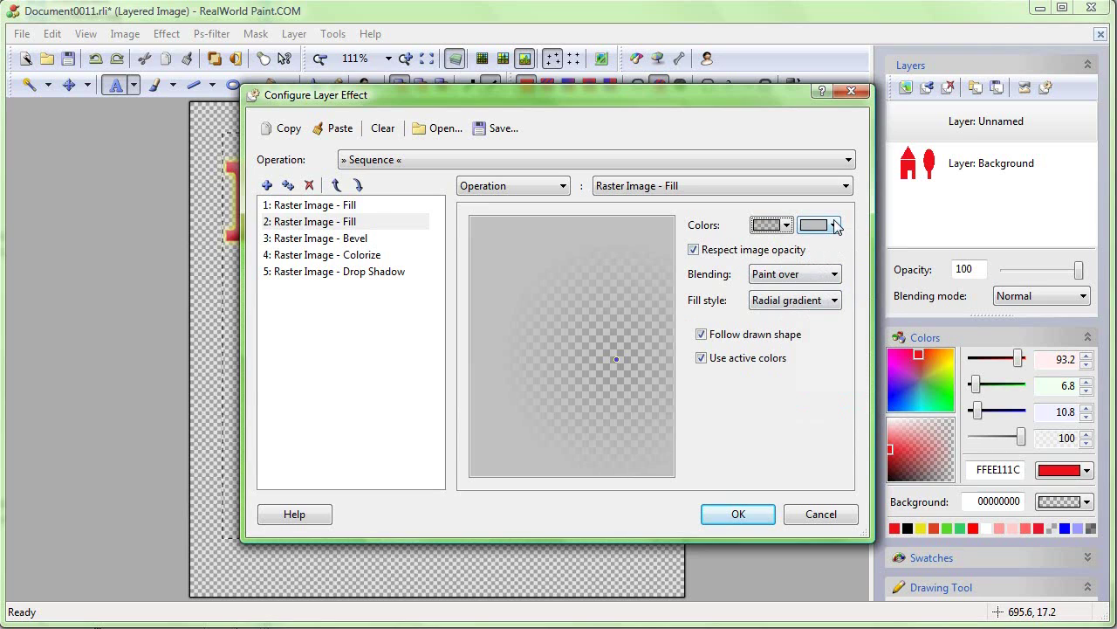
{"action": "left_click", "coordinate": [835, 225]}
{"action": "left_click", "coordinate": [838, 307]}
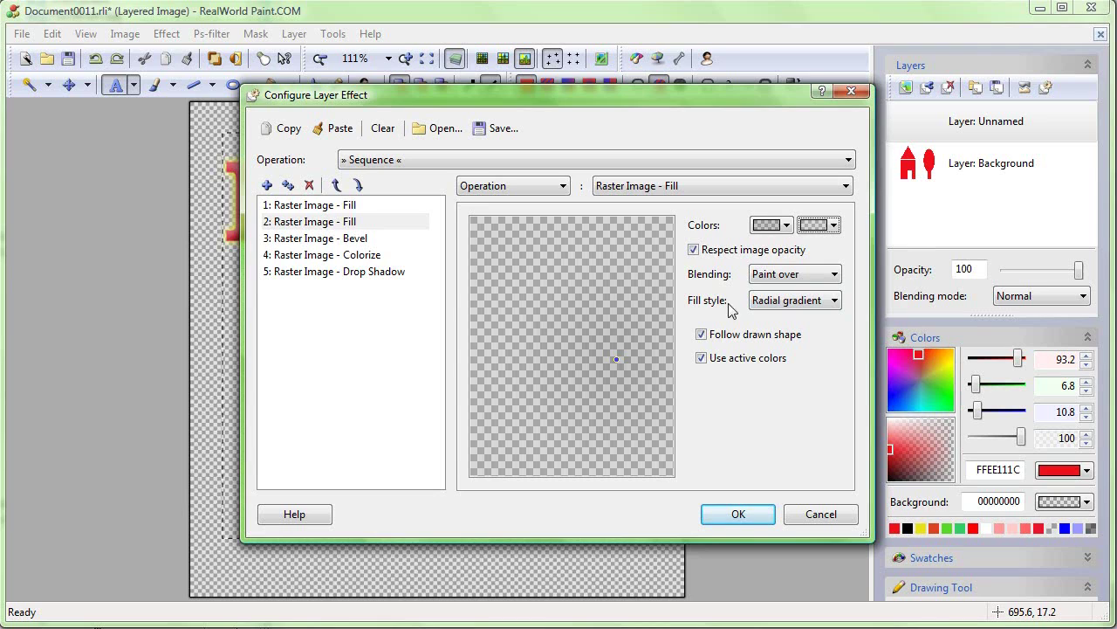
{"action": "left_click", "coordinate": [788, 225]}
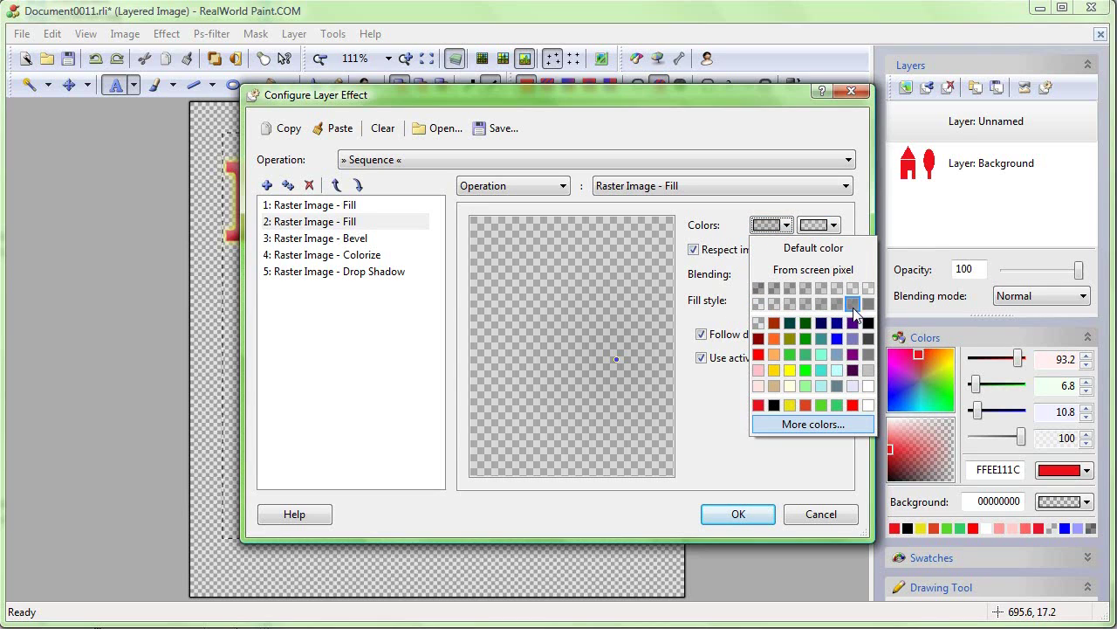
{"action": "left_click", "coordinate": [812, 301]}
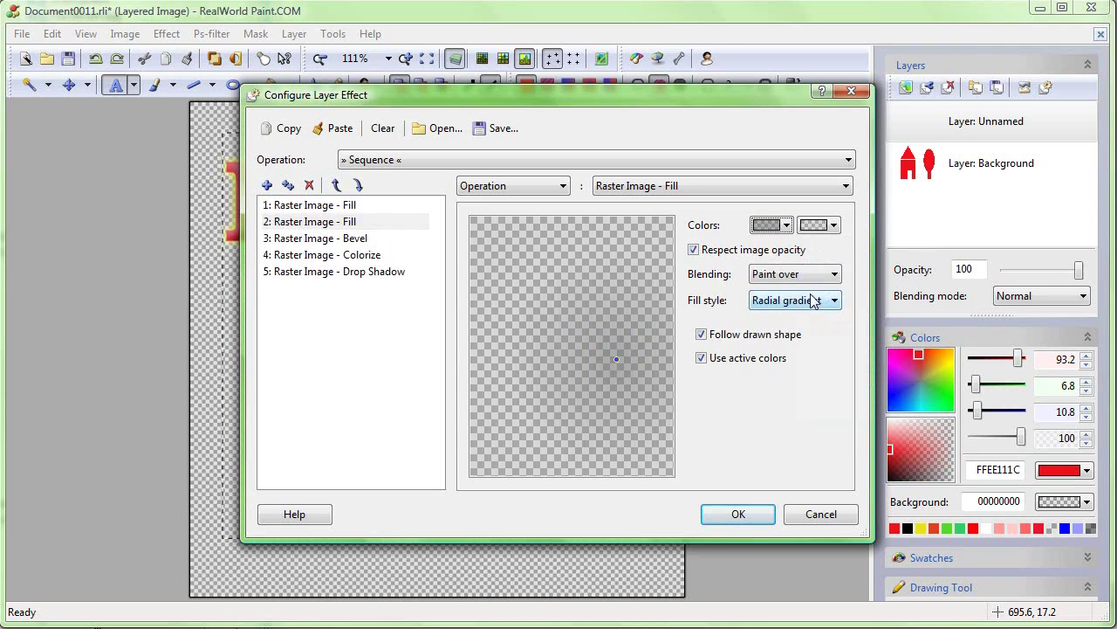
{"action": "left_click", "coordinate": [787, 226]}
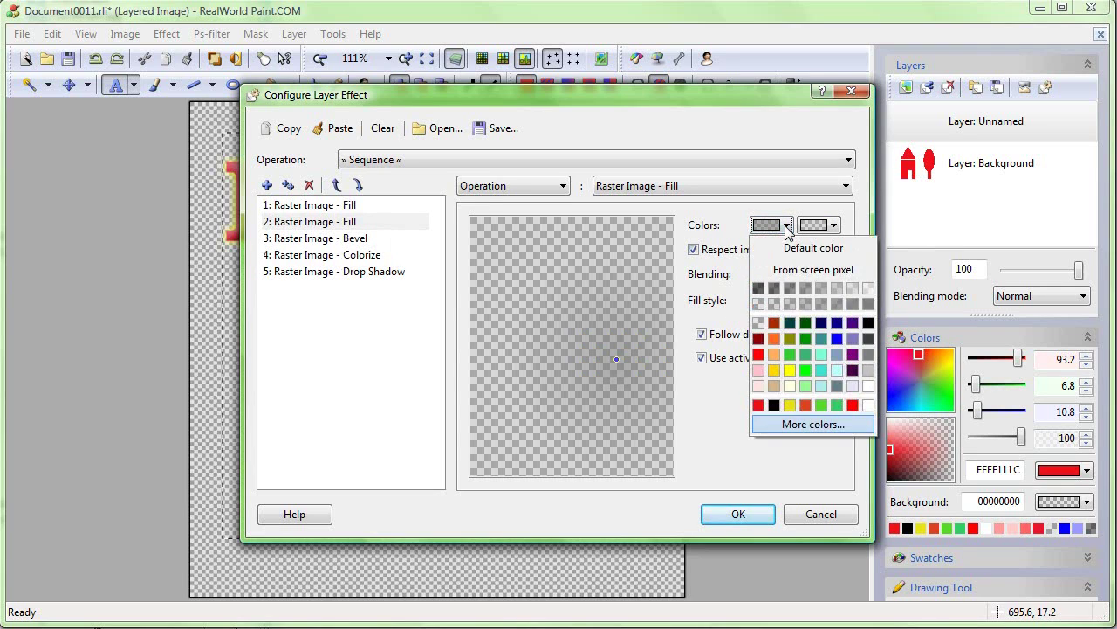
{"action": "left_click", "coordinate": [780, 291]}
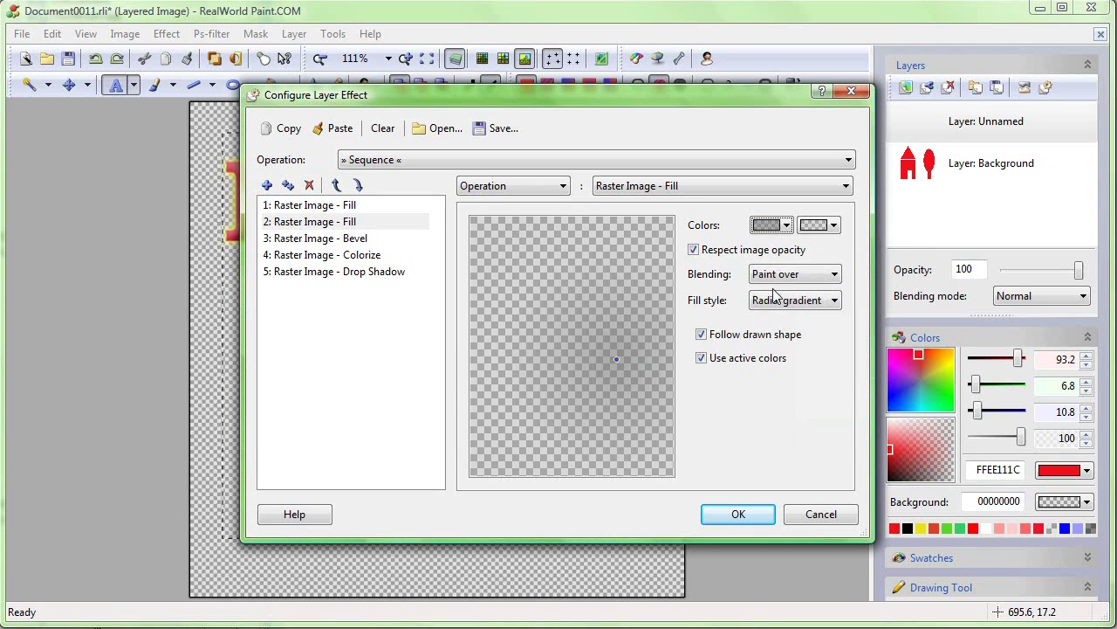
{"action": "left_click", "coordinate": [787, 225]}
{"action": "left_click", "coordinate": [788, 226]}
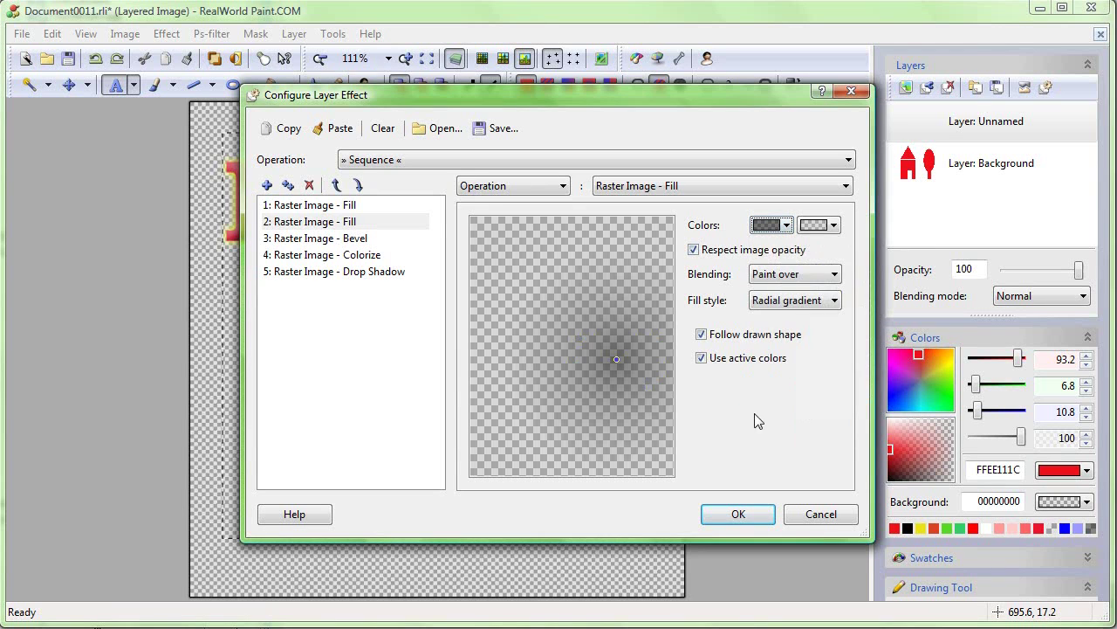
Recolour the second Fill step's radial gradient in greens, with a pale green first colour.
{"action": "left_click", "coordinate": [736, 515]}
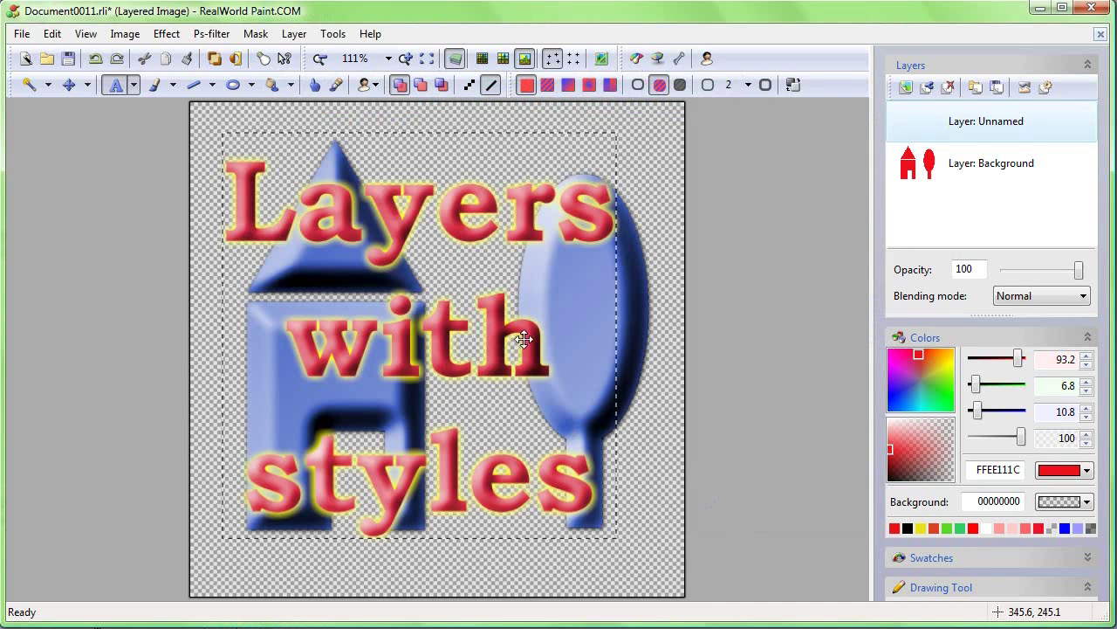
{"action": "left_click", "coordinate": [1046, 87]}
{"action": "left_click", "coordinate": [331, 224]}
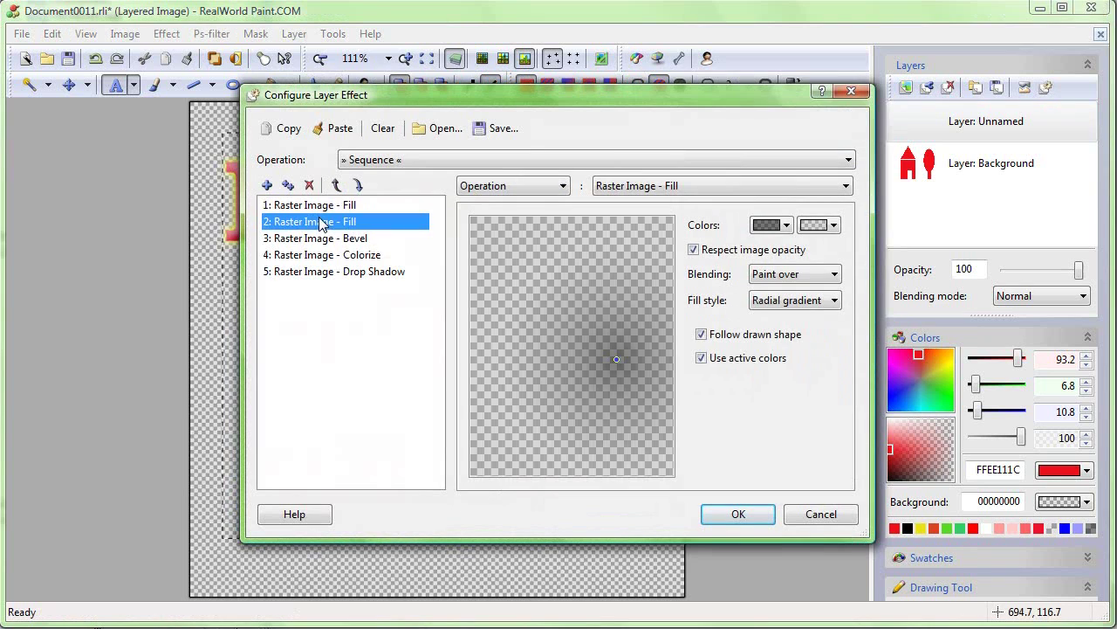
{"action": "left_click", "coordinate": [779, 231]}
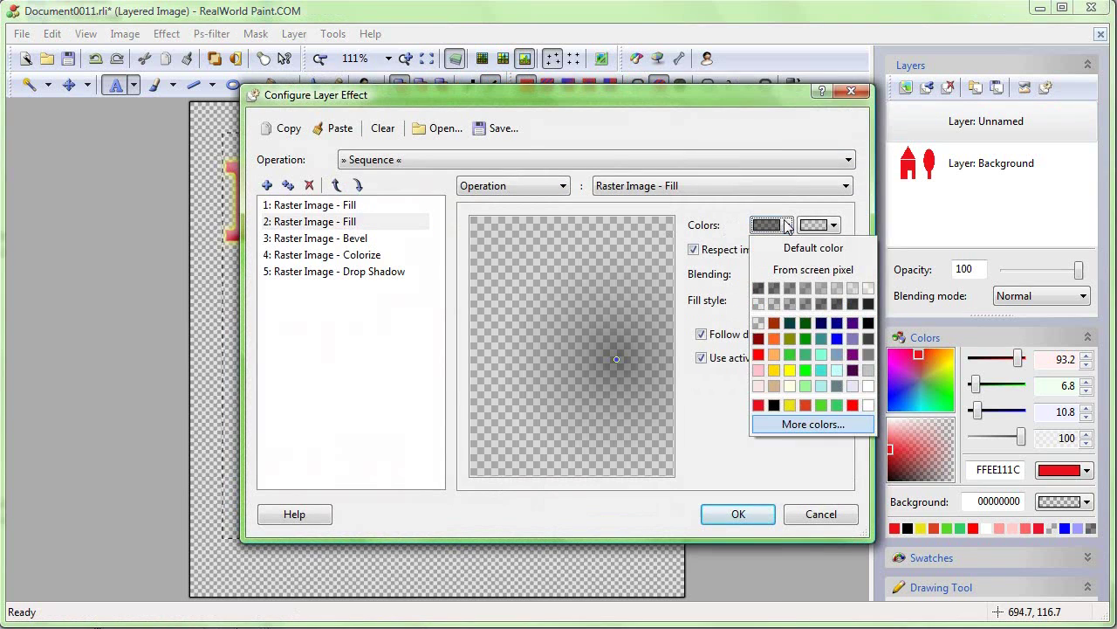
{"action": "left_click", "coordinate": [805, 340]}
{"action": "left_click", "coordinate": [834, 225]}
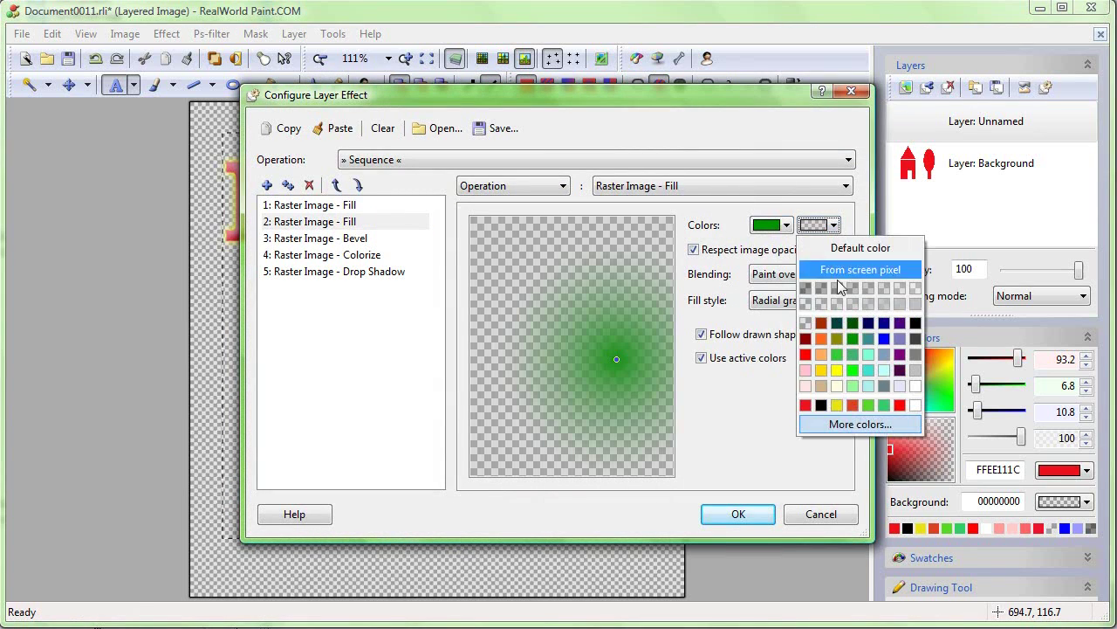
{"action": "left_click", "coordinate": [805, 324]}
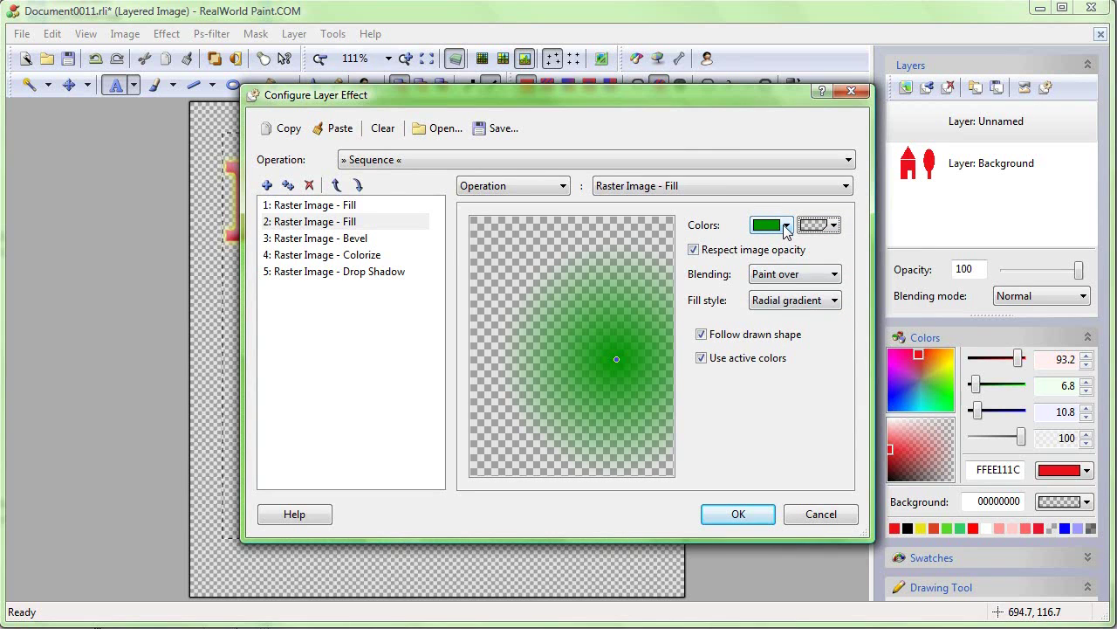
{"action": "left_click", "coordinate": [786, 225]}
{"action": "left_click", "coordinate": [823, 319]}
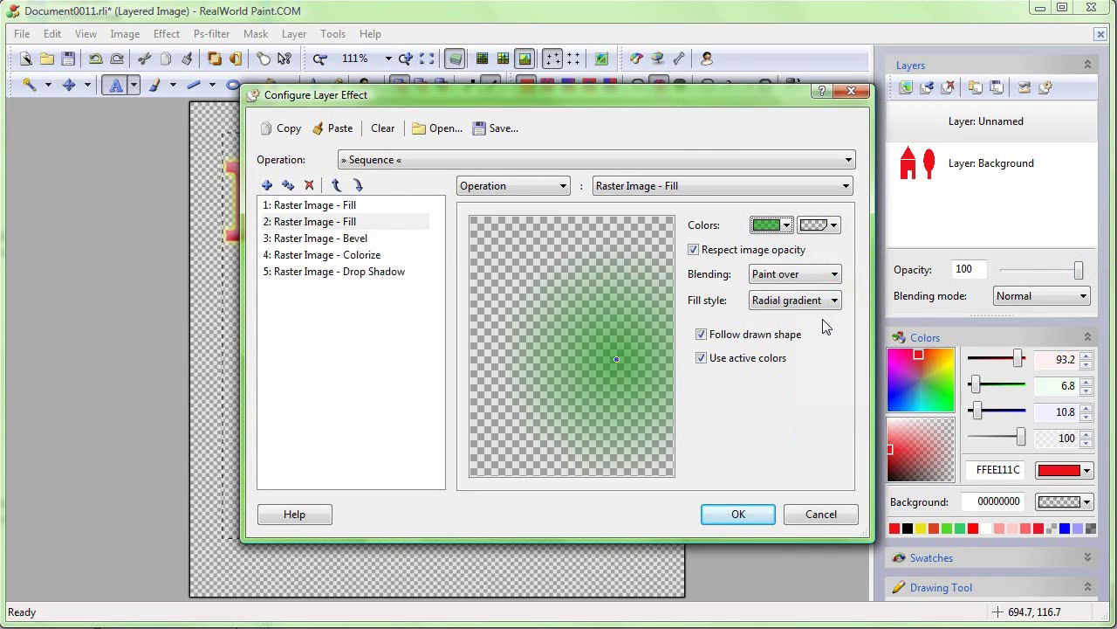
{"action": "left_click", "coordinate": [738, 515]}
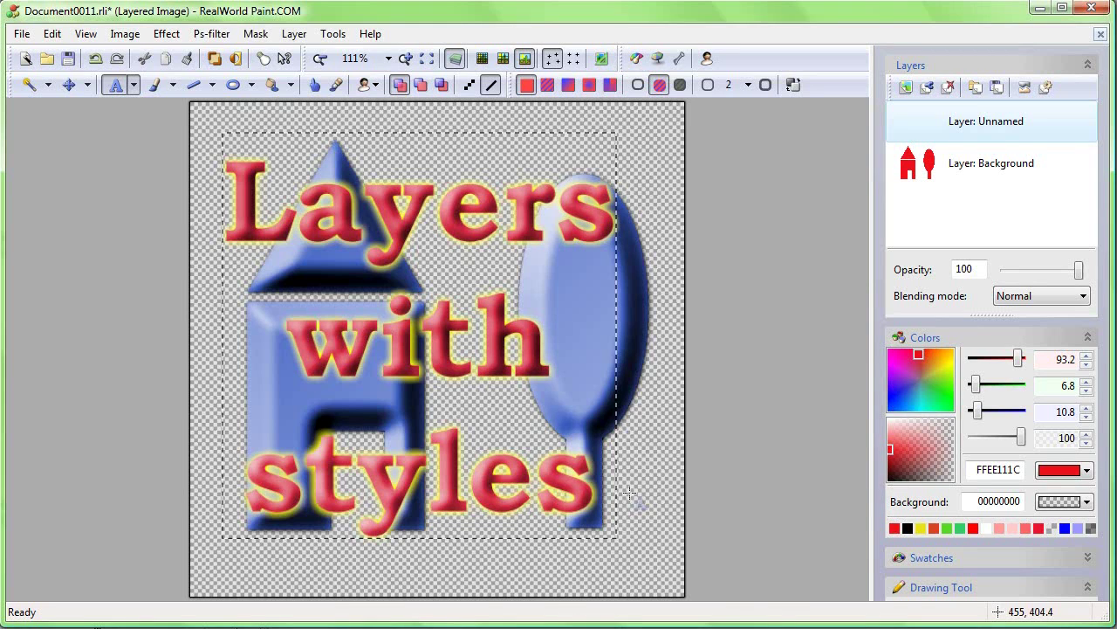
Change the second Fill step to a darker green and apply it.
{"action": "left_click", "coordinate": [1047, 88]}
{"action": "left_click", "coordinate": [323, 223]}
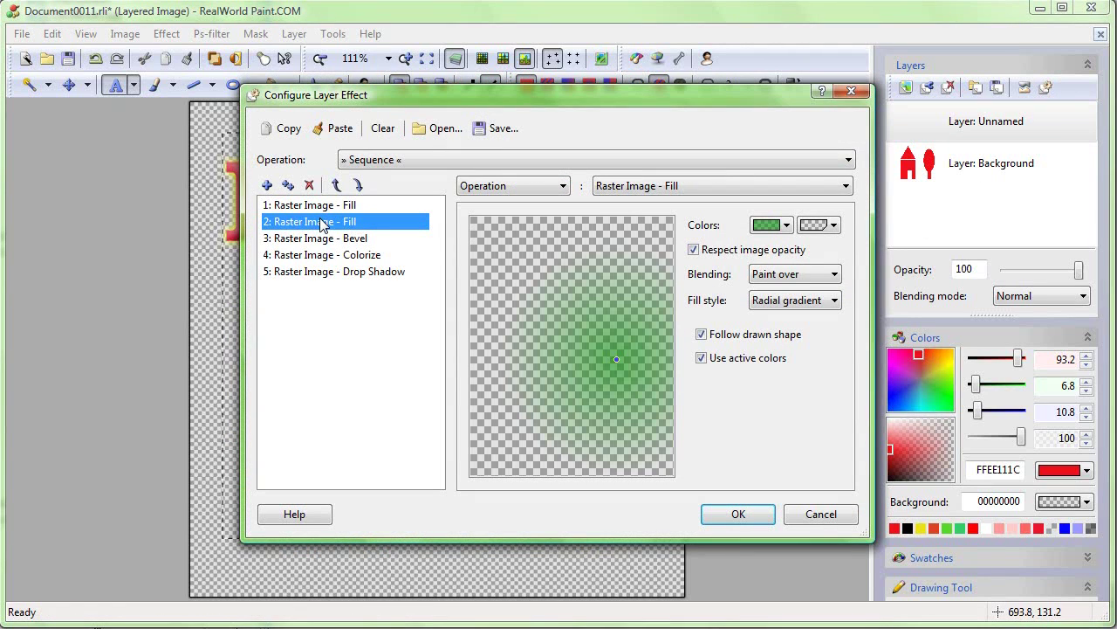
{"action": "left_click", "coordinate": [786, 225]}
{"action": "left_click", "coordinate": [868, 327]}
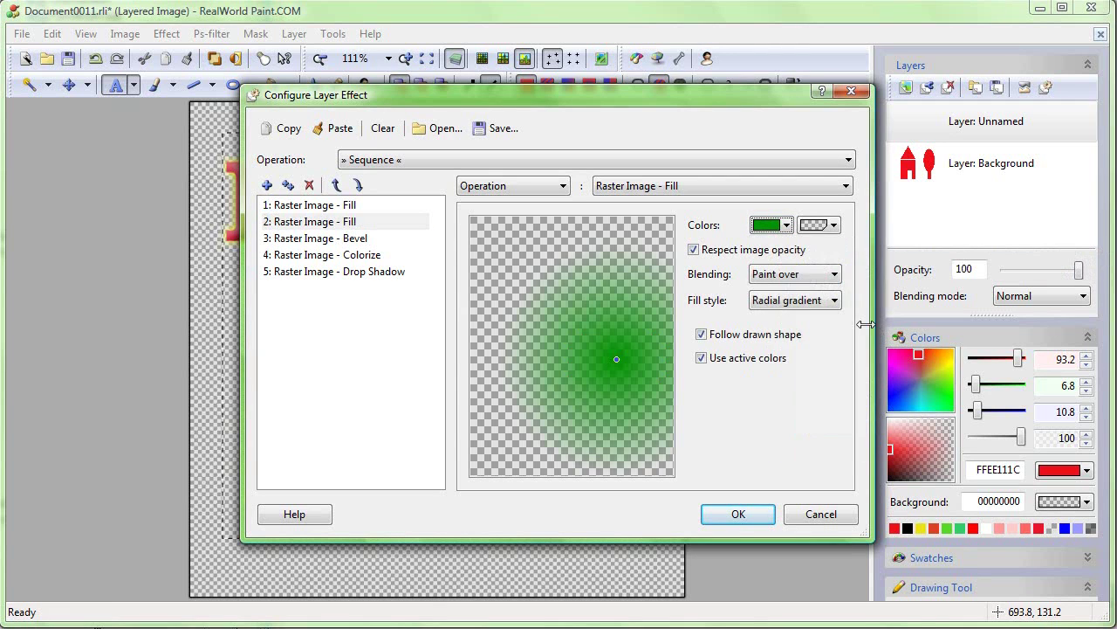
{"action": "left_click", "coordinate": [736, 515]}
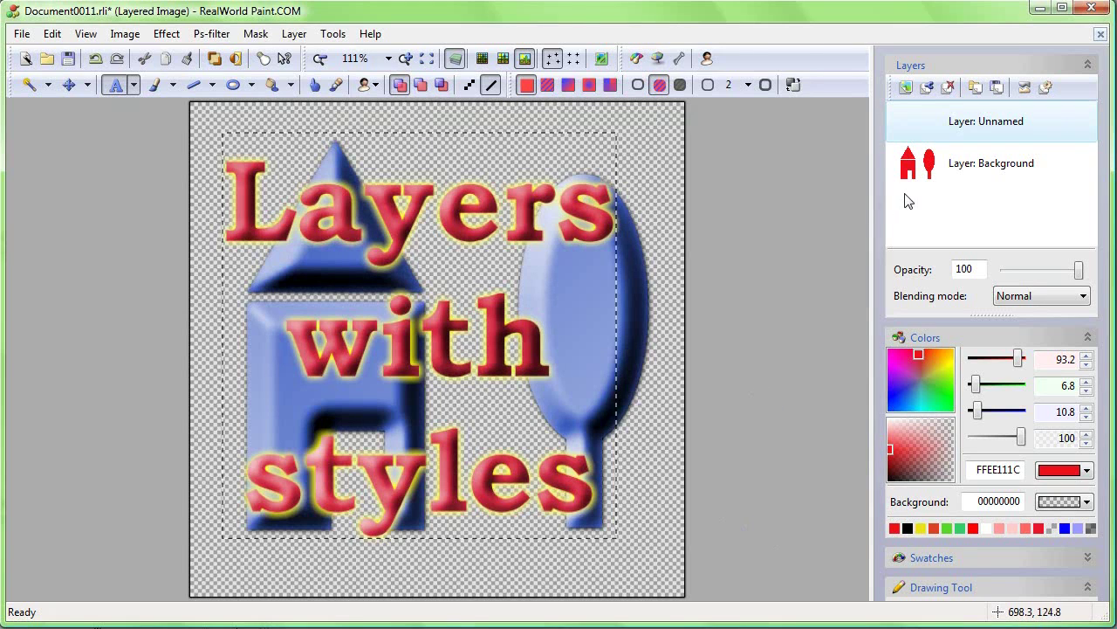
Move the Colorize step up twice so it runs second in the text's effect.
{"action": "left_click", "coordinate": [1047, 89]}
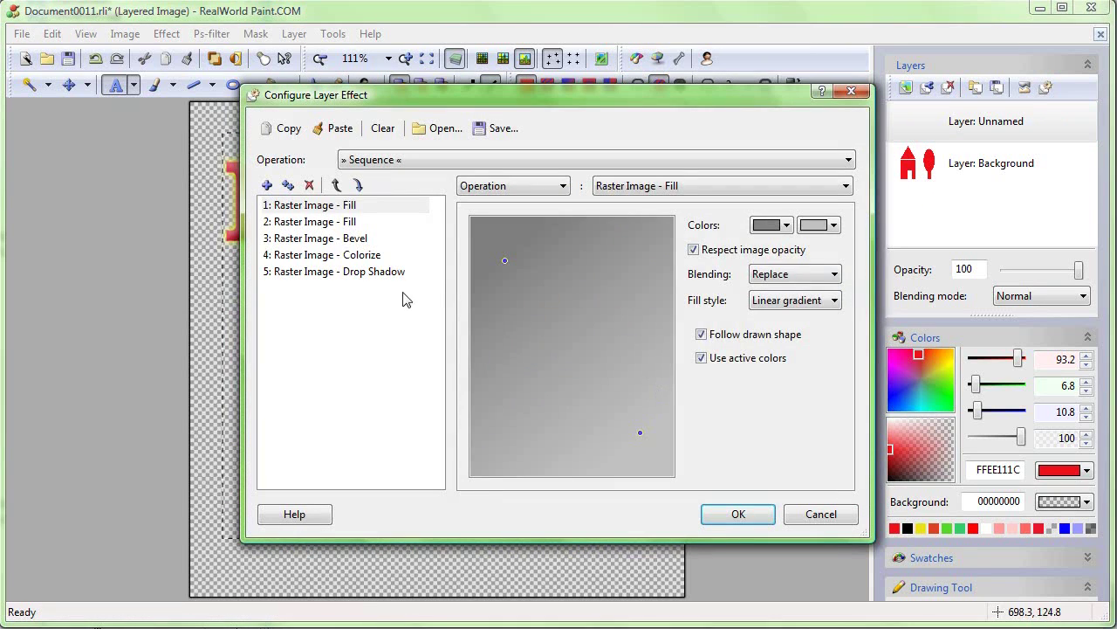
{"action": "left_click", "coordinate": [345, 255]}
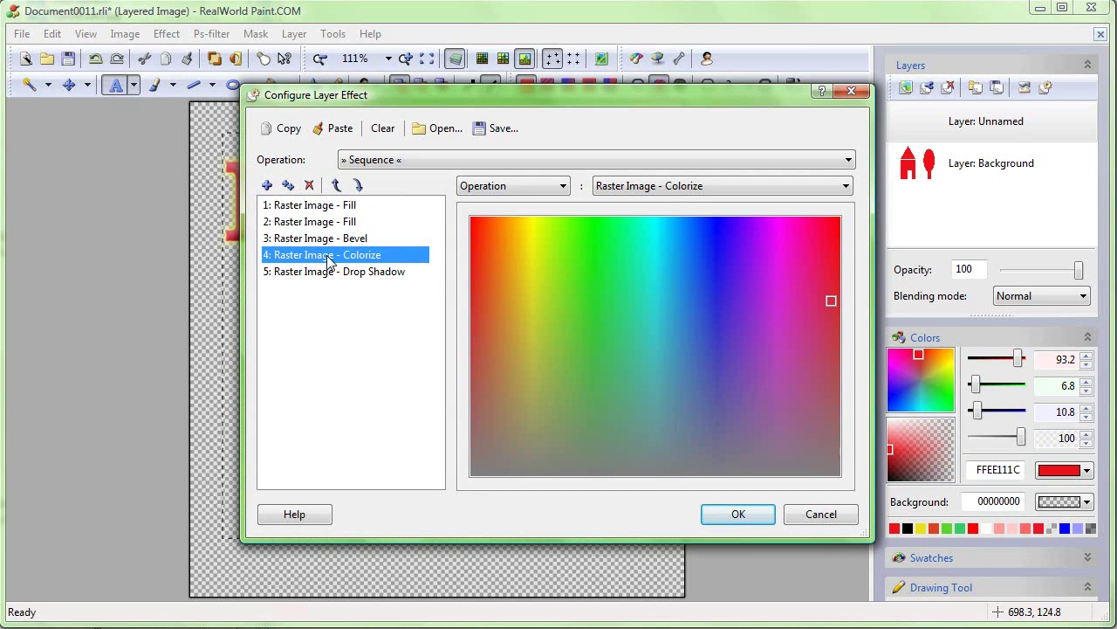
{"action": "left_click", "coordinate": [336, 186]}
{"action": "left_click", "coordinate": [336, 185]}
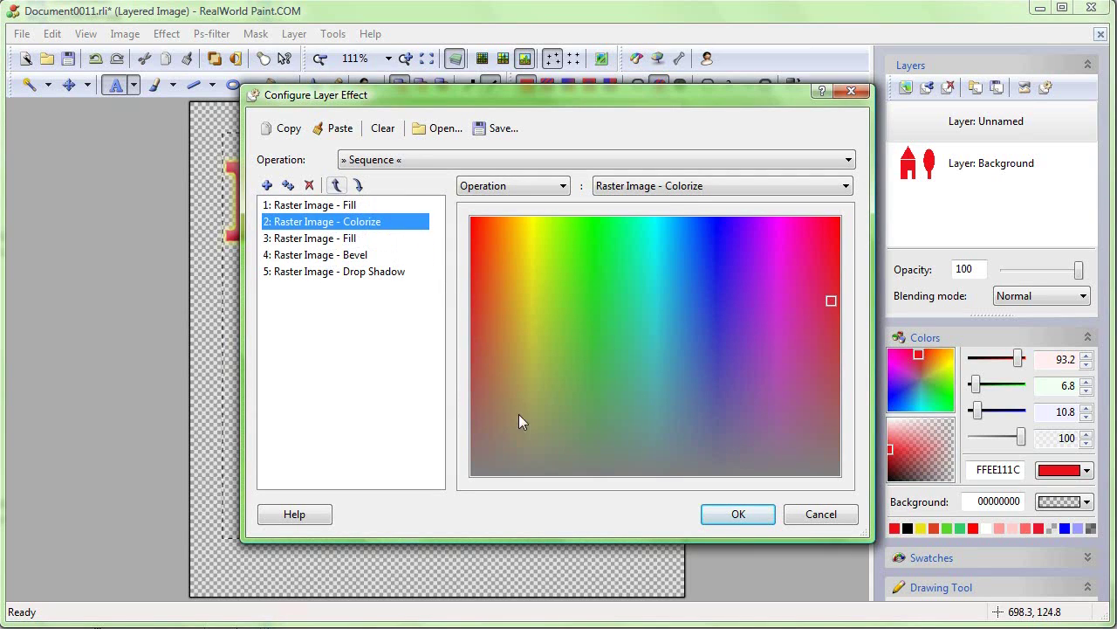
{"action": "left_click", "coordinate": [739, 514]}
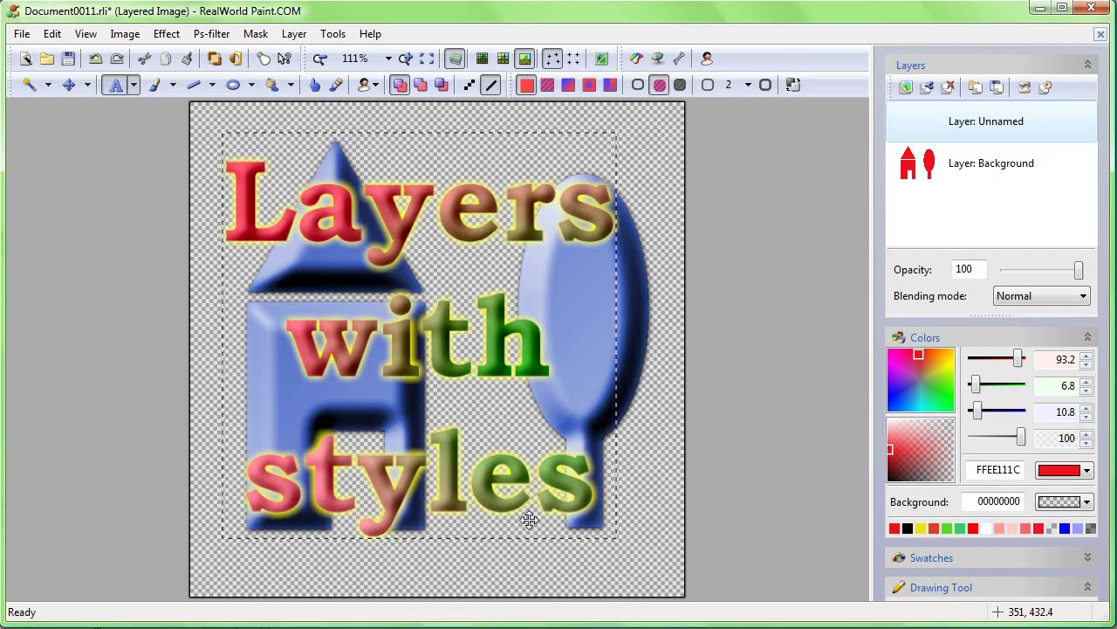
Commit the text into its layer, then cut, paste and drag it slightly into a new position.
{"action": "left_click_drag", "start_coordinate": [458, 251], "coordinate": [586, 395]}
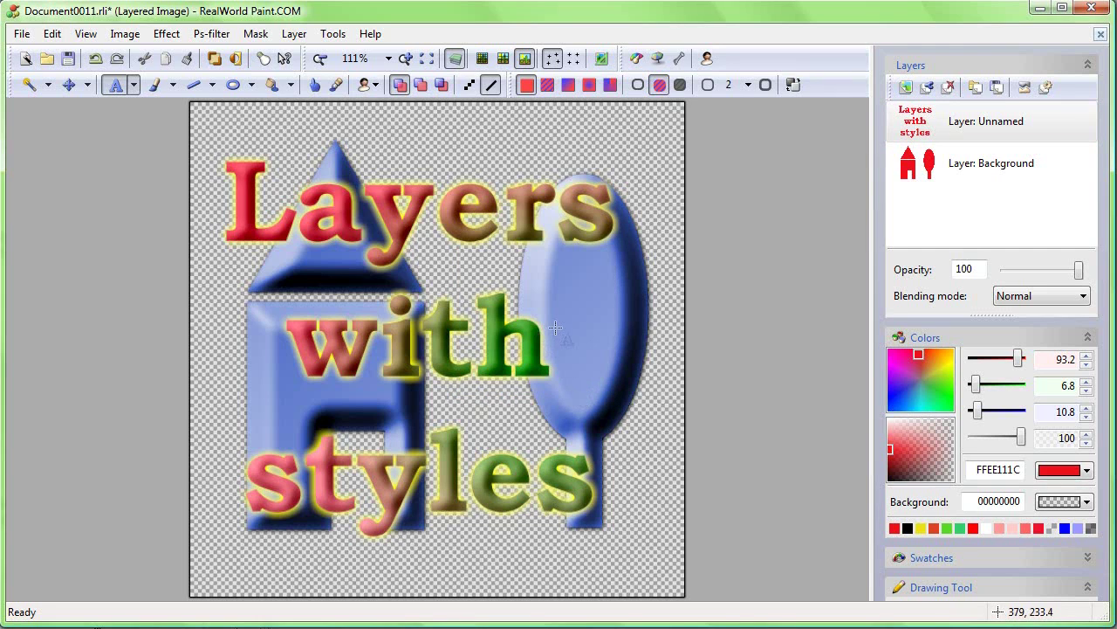
{"action": "key", "text": "ctrl+x"}
{"action": "key", "text": "ctrl+v"}
{"action": "left_click_drag", "start_coordinate": [309, 176], "coordinate": [229, 124]}
Drop the pasted text and paint a round-brush underline between 'with' and 'styles'.
{"action": "left_click", "coordinate": [545, 391]}
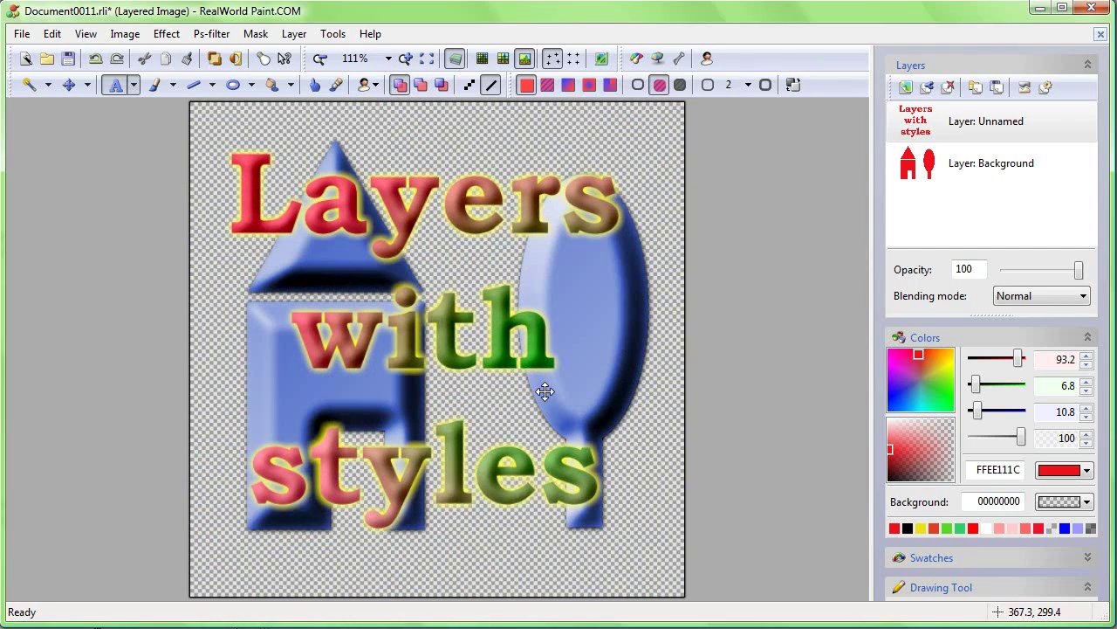
{"action": "left_click", "coordinate": [155, 85]}
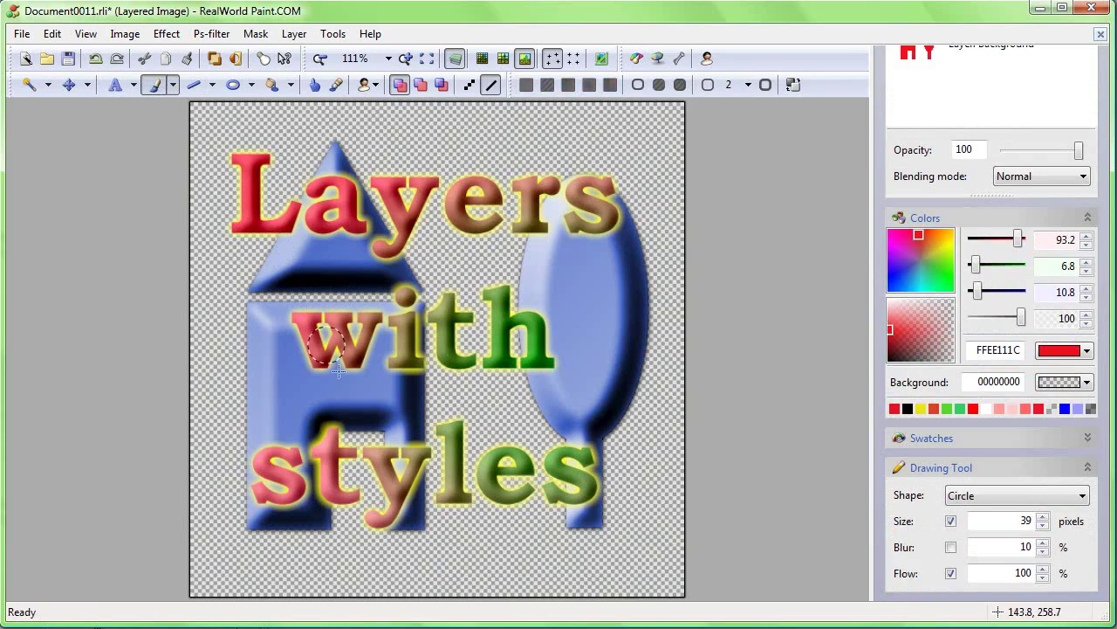
{"action": "left_click_drag", "start_coordinate": [290, 398], "coordinate": [604, 398]}
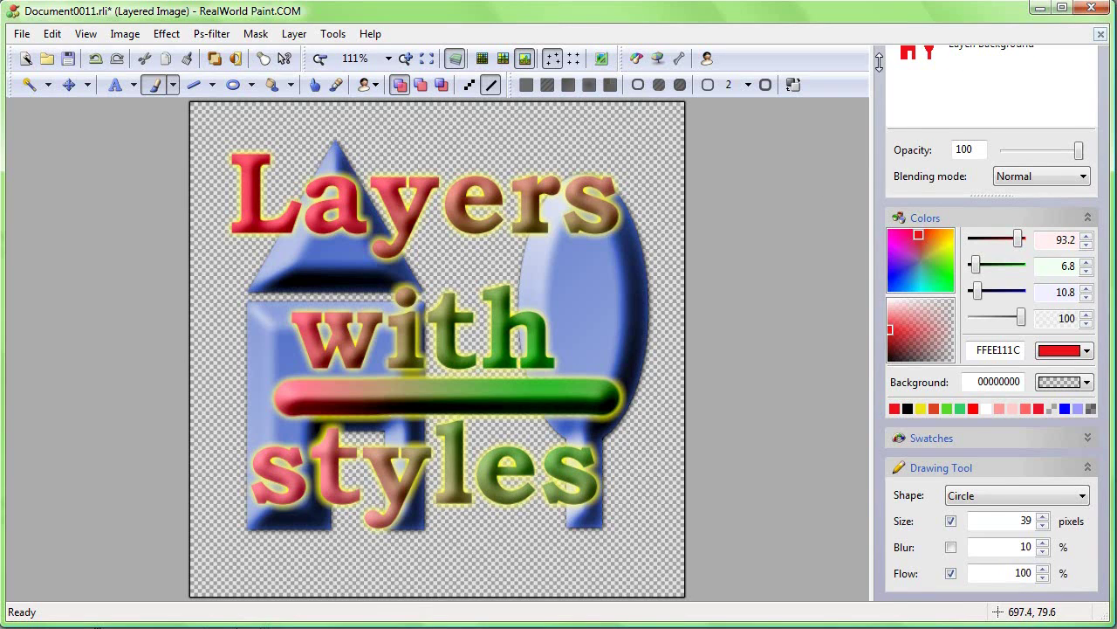
Disable the Background layer, reselect the text layer, and toggle the composed view off and on.
{"action": "left_click_drag", "start_coordinate": [879, 61], "coordinate": [882, 345]}
{"action": "right_click", "coordinate": [952, 170]}
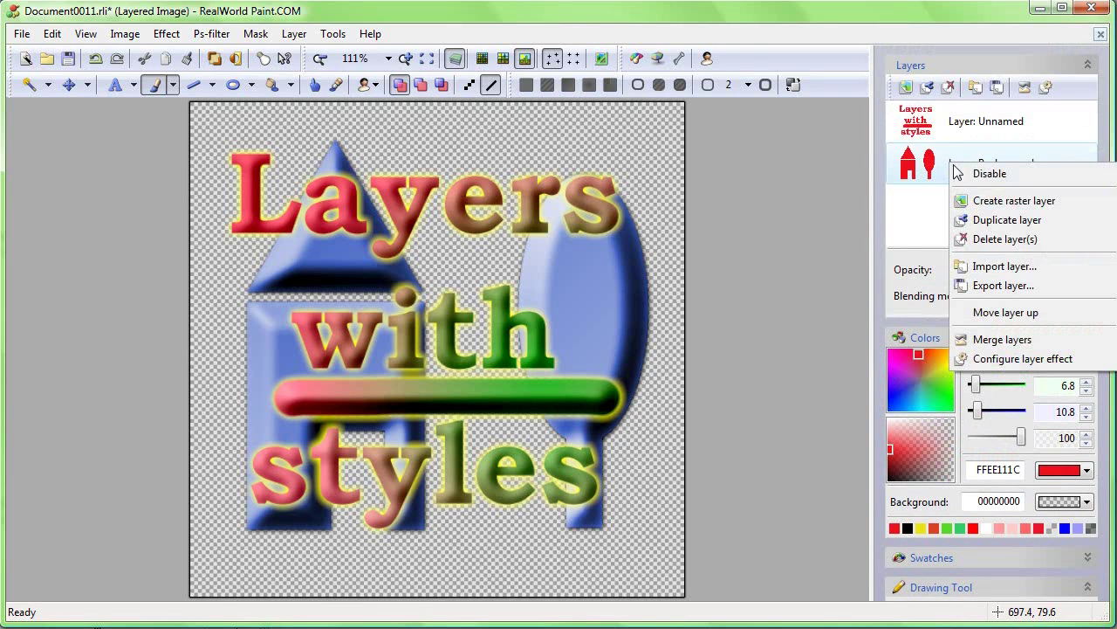
{"action": "left_click", "coordinate": [991, 174]}
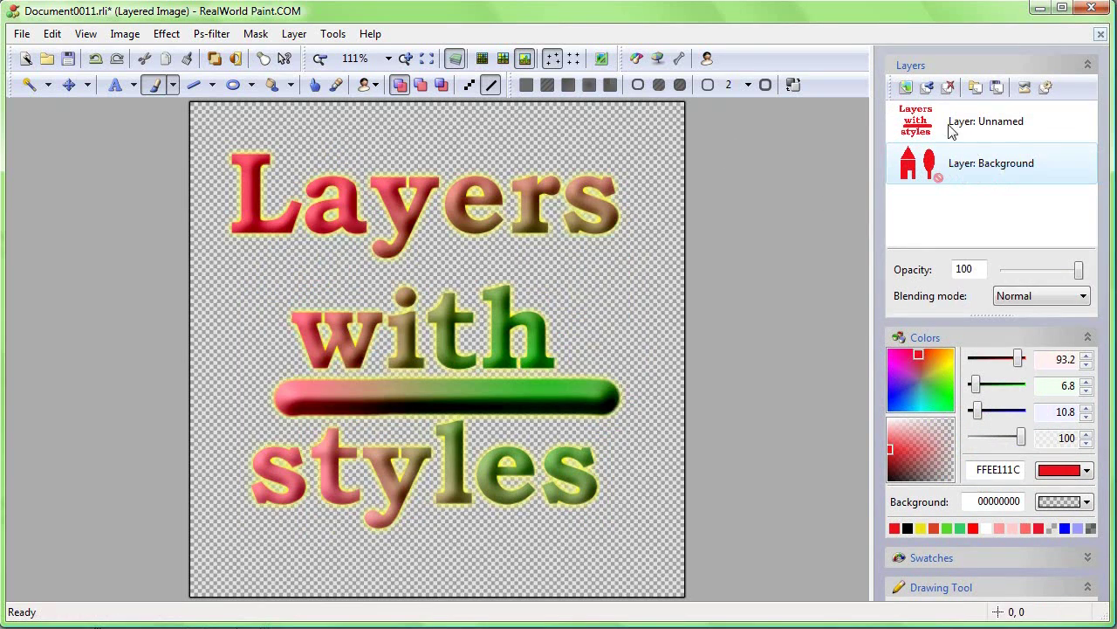
{"action": "left_click", "coordinate": [952, 129]}
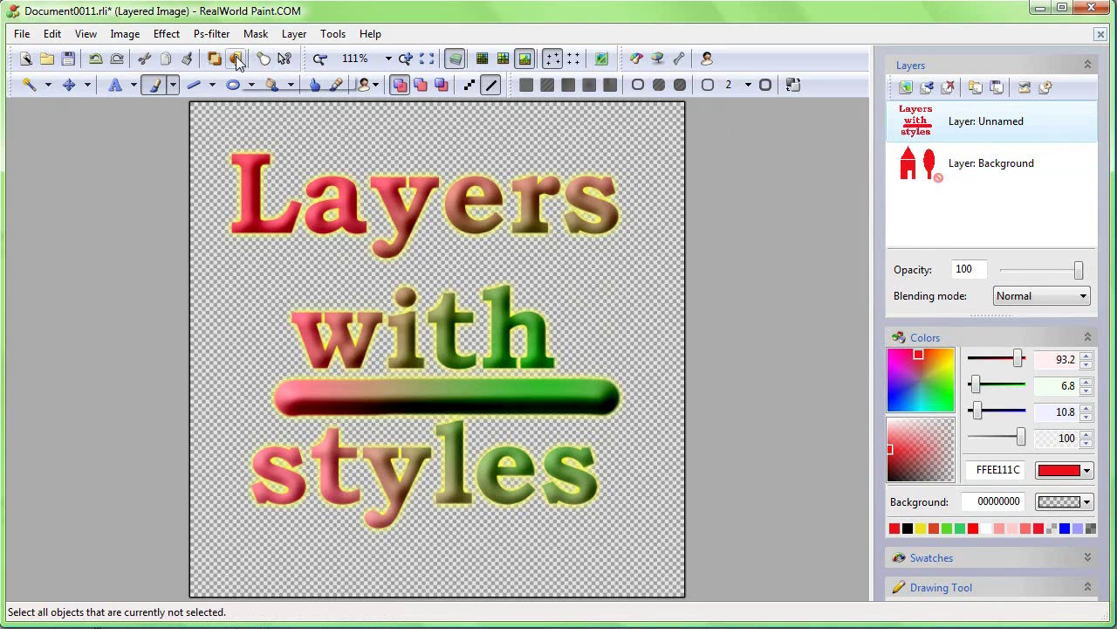
{"action": "left_click", "coordinate": [456, 58]}
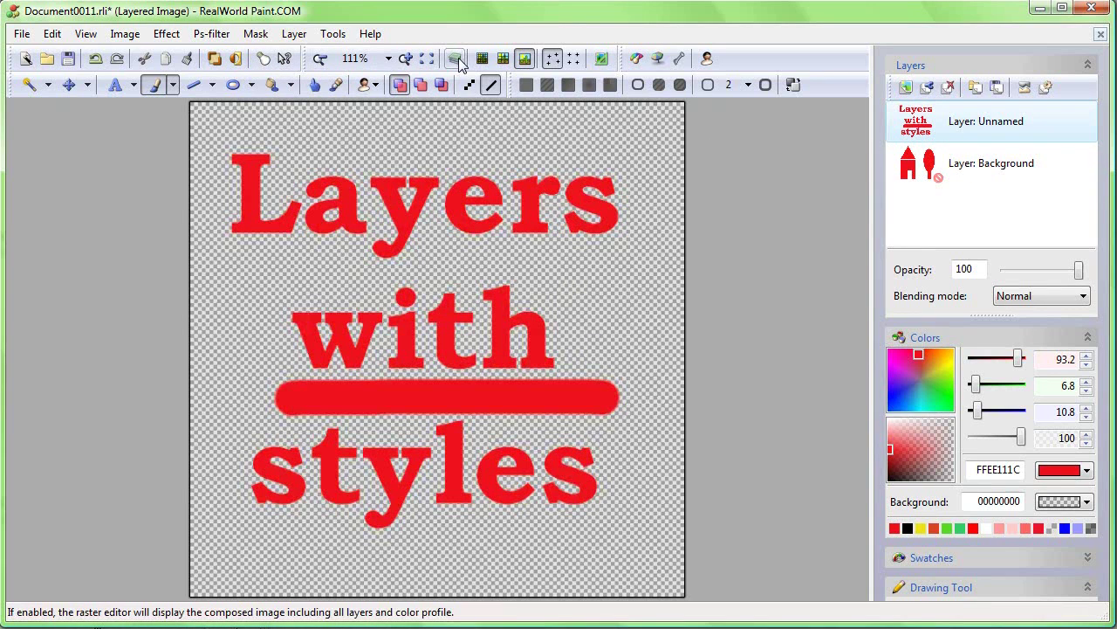
{"action": "left_click", "coordinate": [456, 58]}
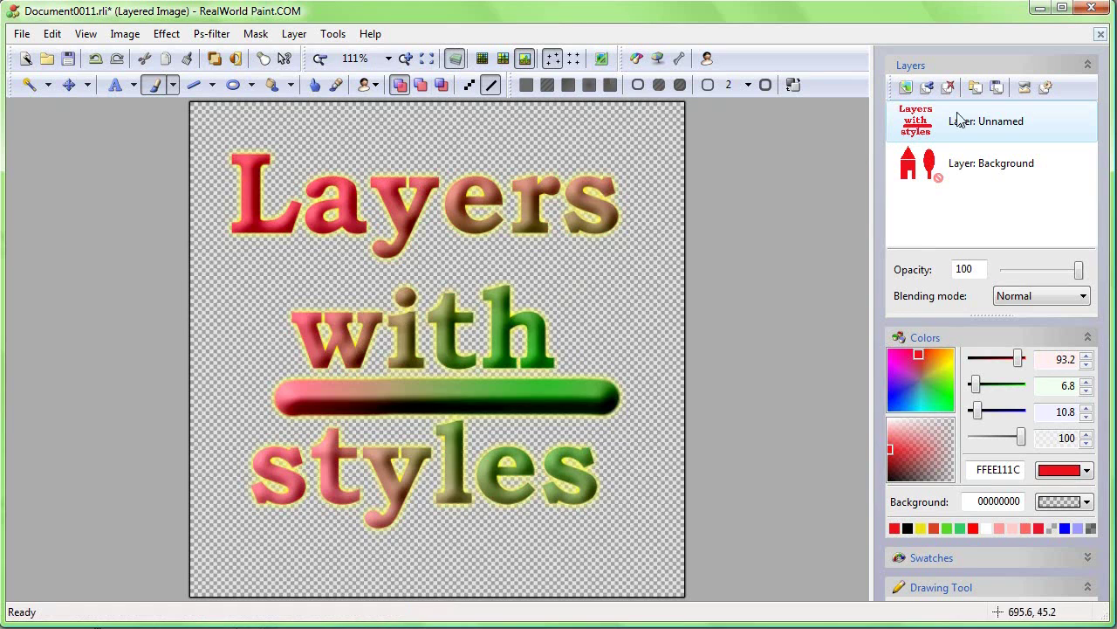
Save the text layer's effect as the file 'style1' in Documents.
{"action": "left_click", "coordinate": [1046, 87]}
{"action": "left_click", "coordinate": [498, 131]}
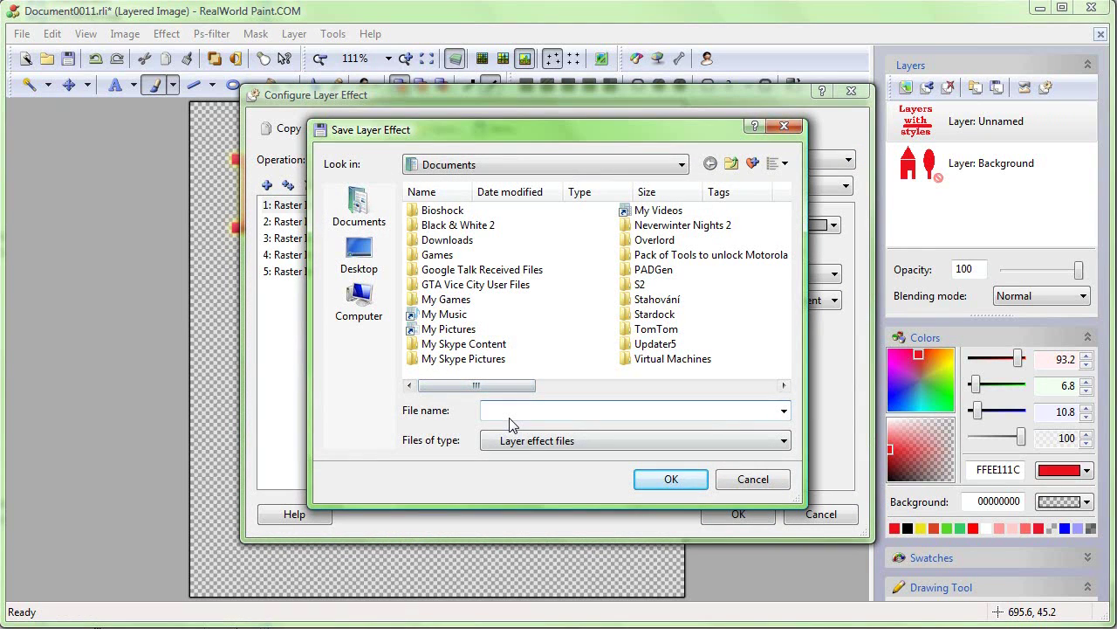
{"action": "type", "text": "st"}
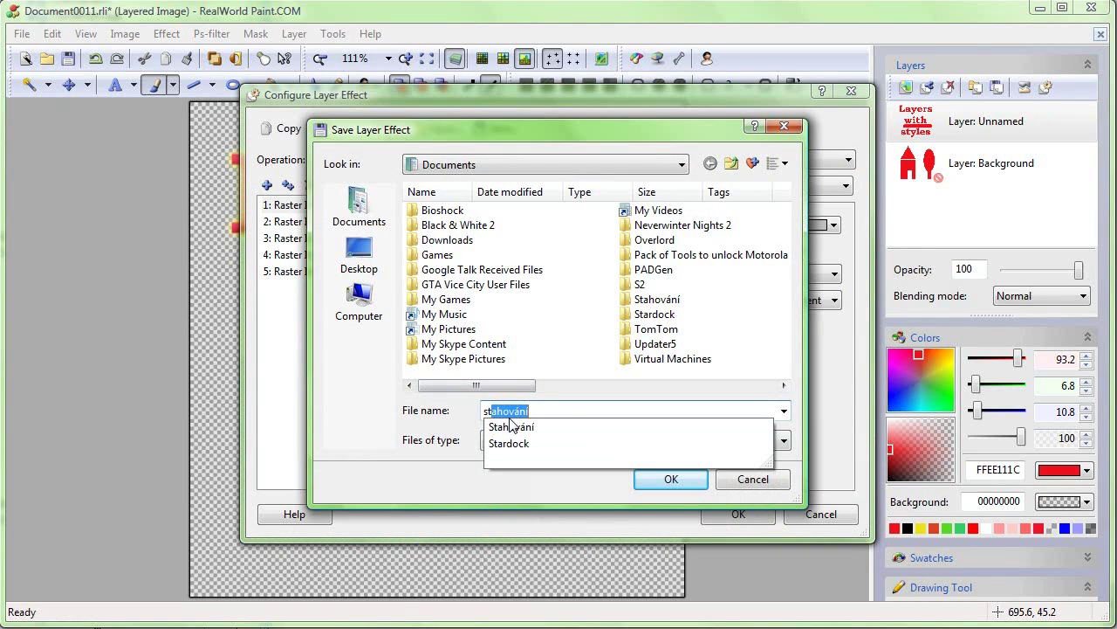
{"action": "type", "text": "yle1"}
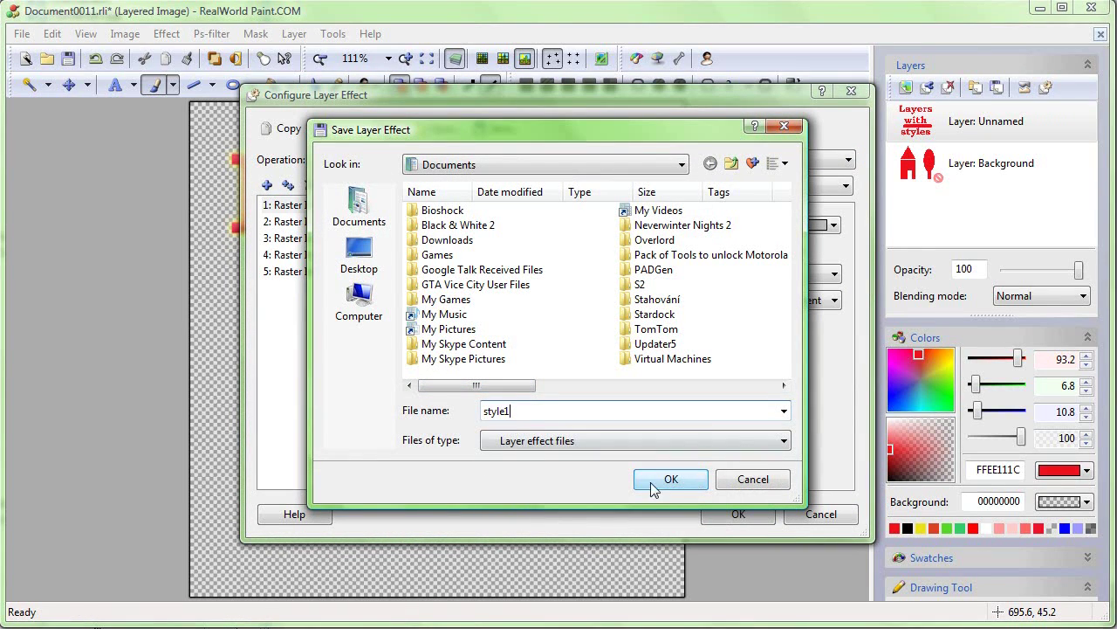
{"action": "left_click", "coordinate": [653, 480]}
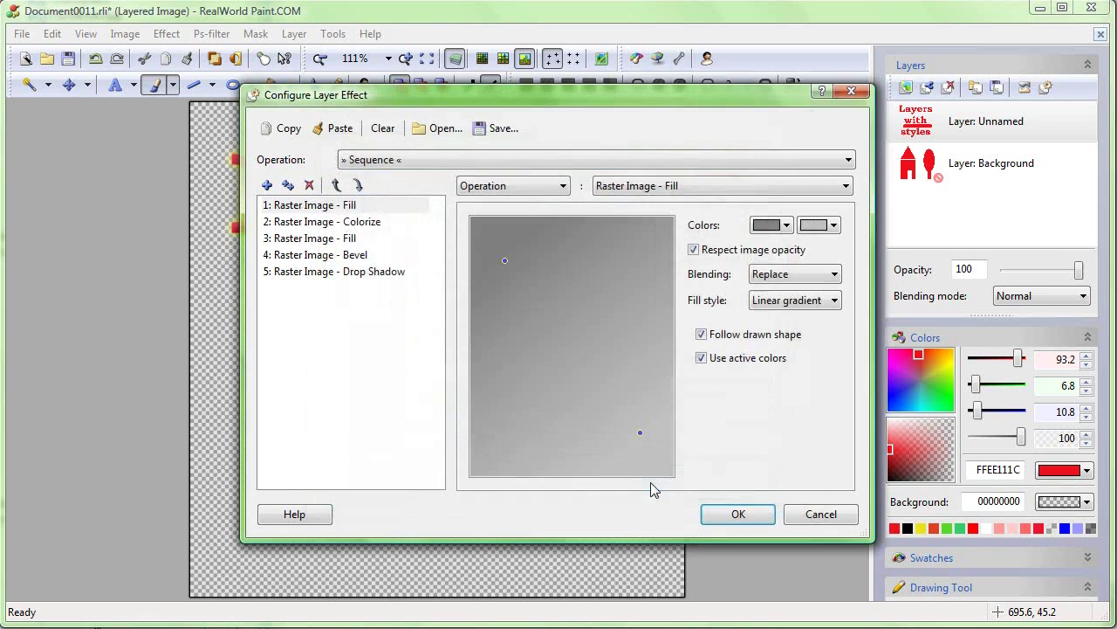
{"action": "left_click", "coordinate": [837, 515]}
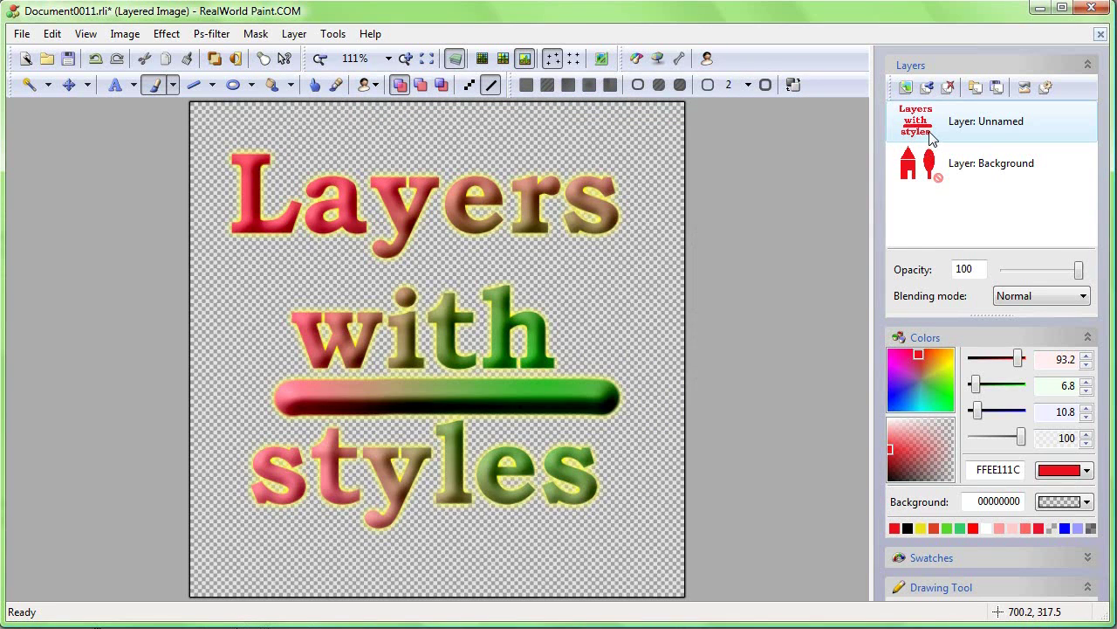
Load fancy.rweffect as the text layer's effect, making the text and underline polished gold.
{"action": "left_click", "coordinate": [1046, 88]}
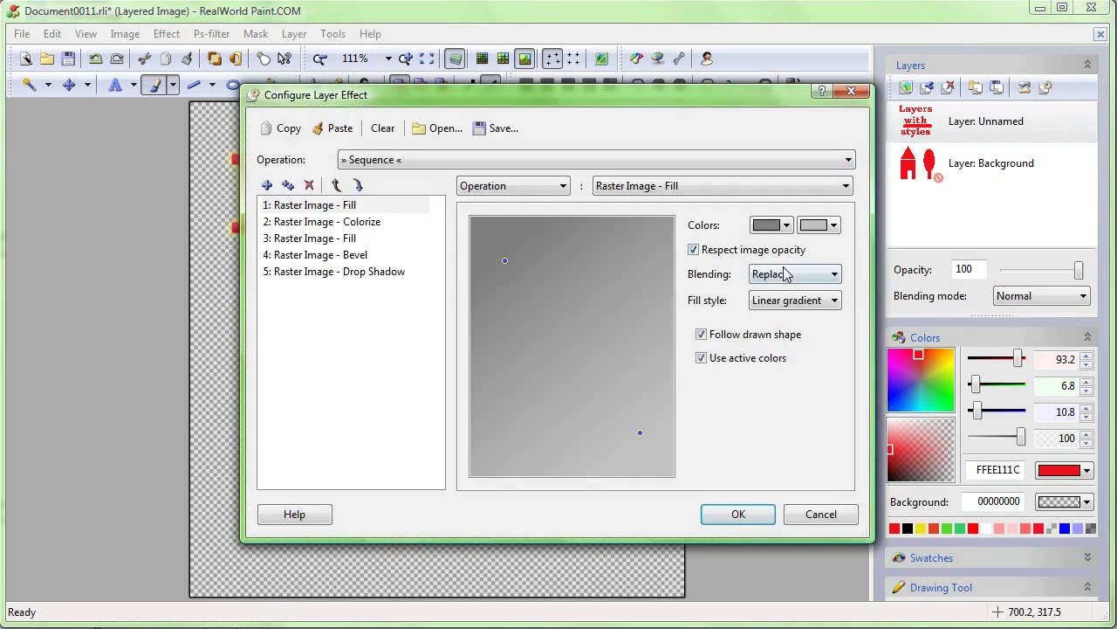
{"action": "left_click", "coordinate": [441, 129]}
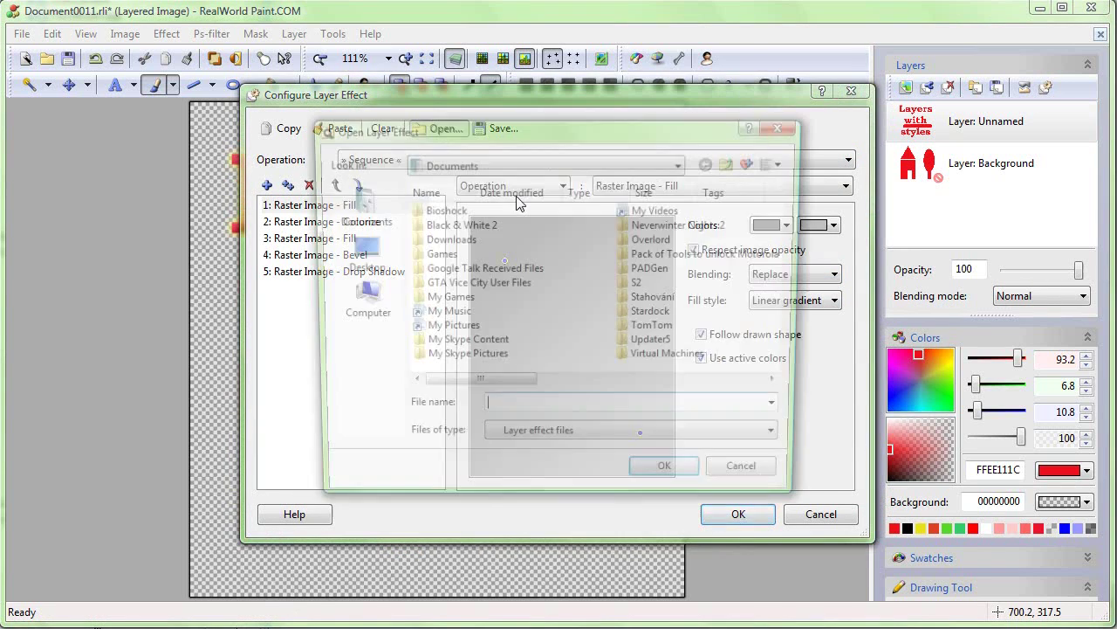
{"action": "left_click", "coordinate": [558, 388]}
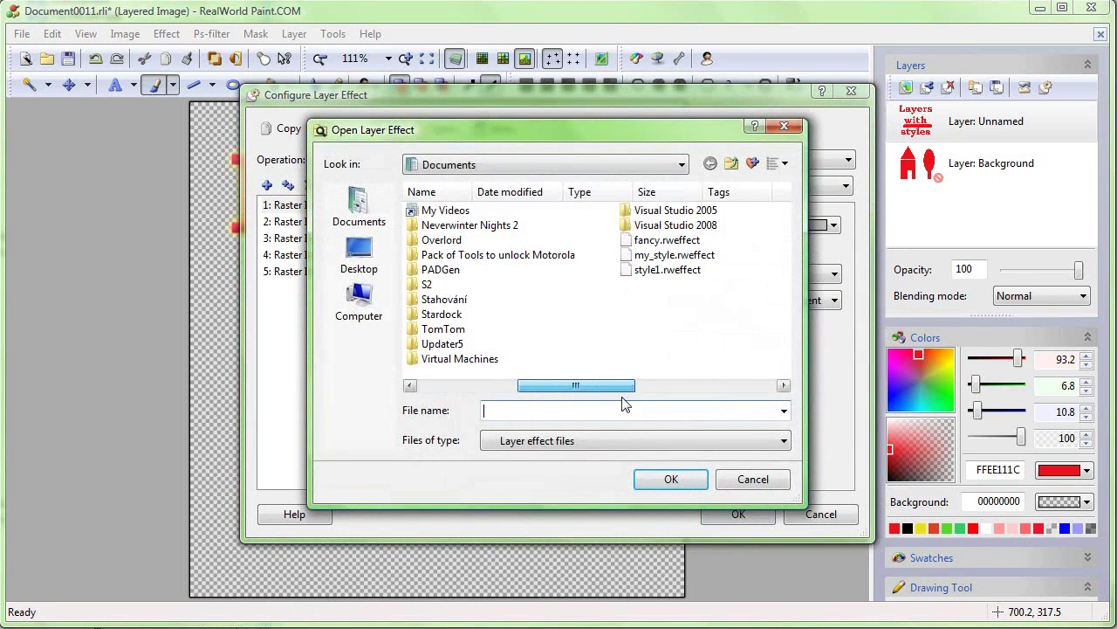
{"action": "left_click", "coordinate": [667, 240]}
{"action": "left_click", "coordinate": [669, 479]}
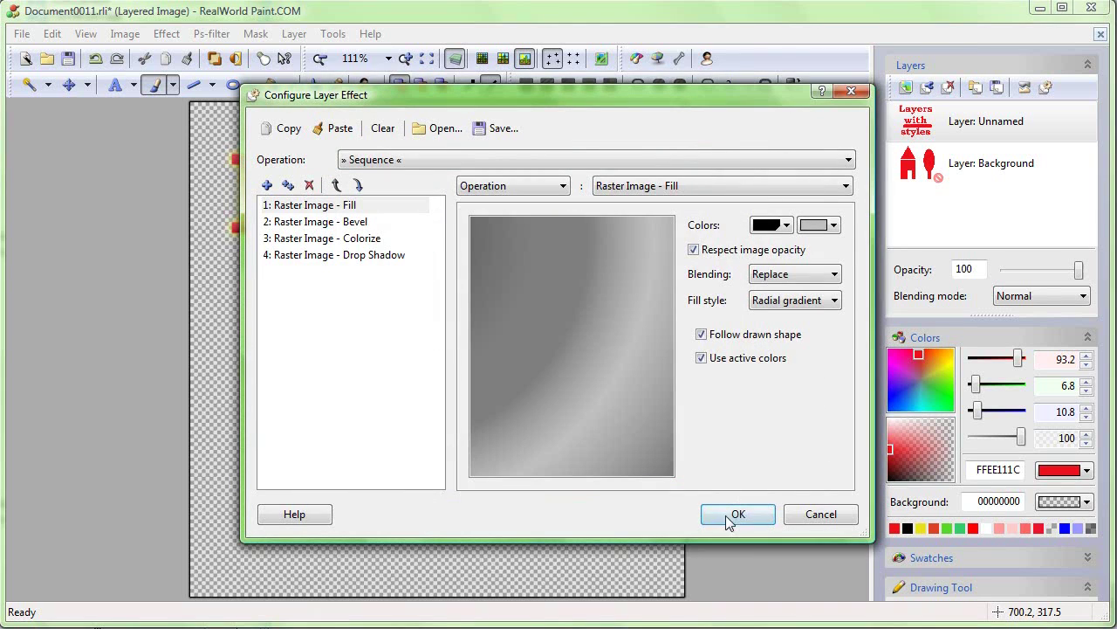
{"action": "left_click", "coordinate": [724, 515]}
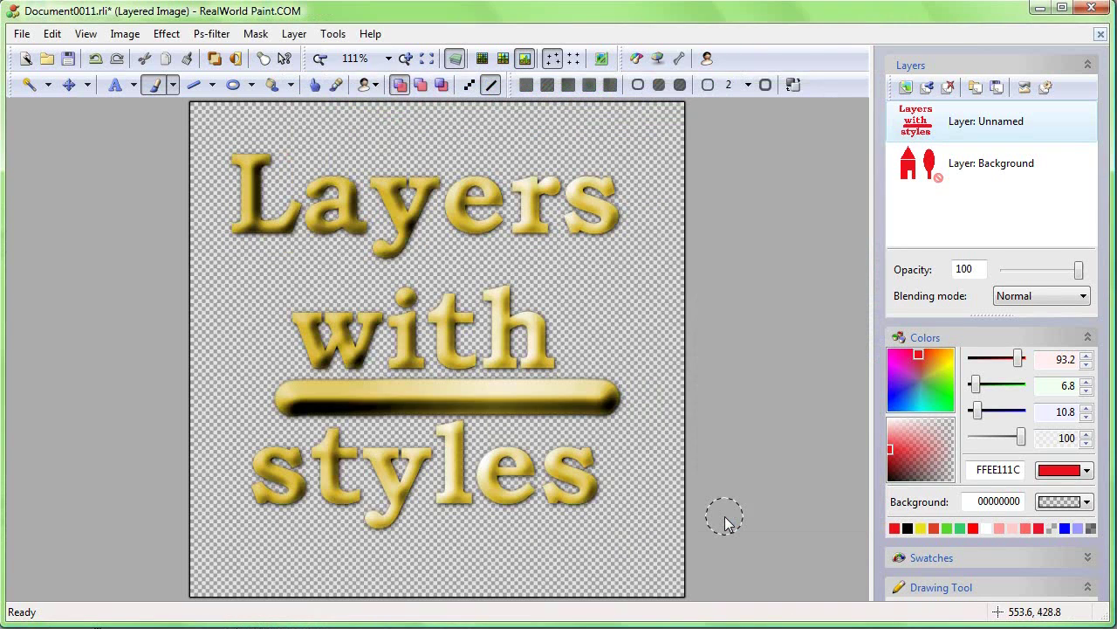